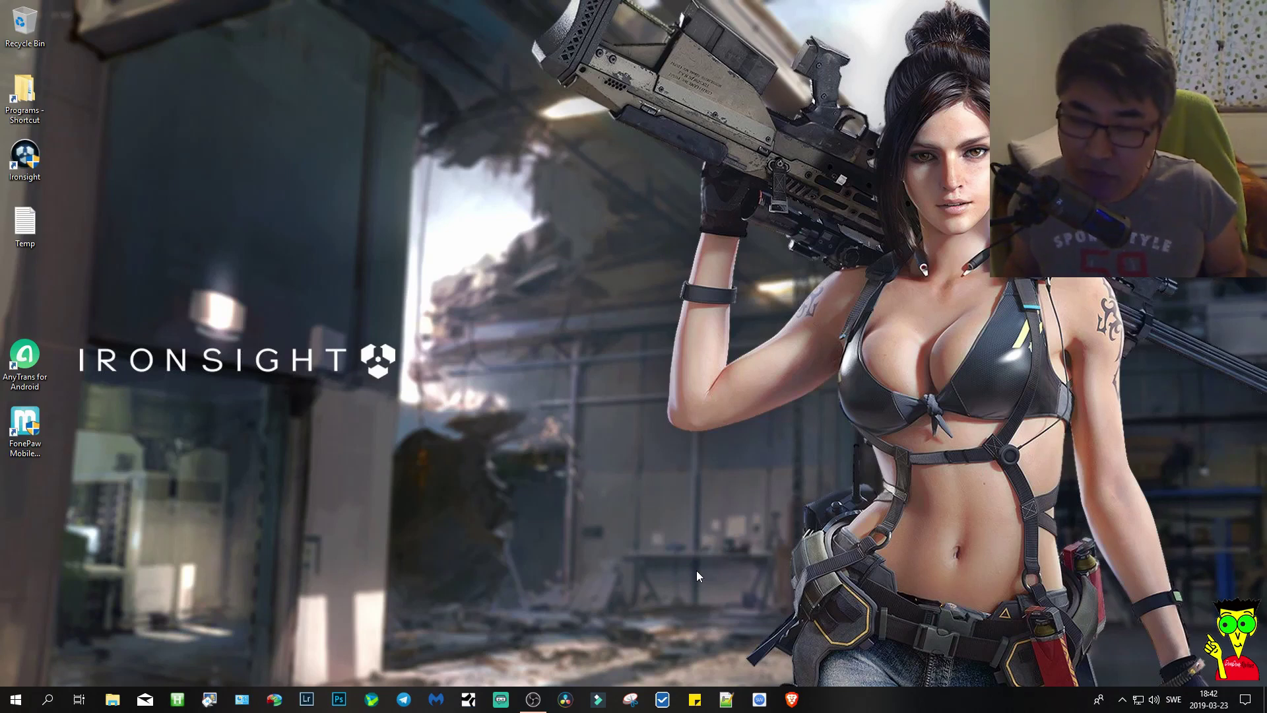
pyautogui.click(14, 705)
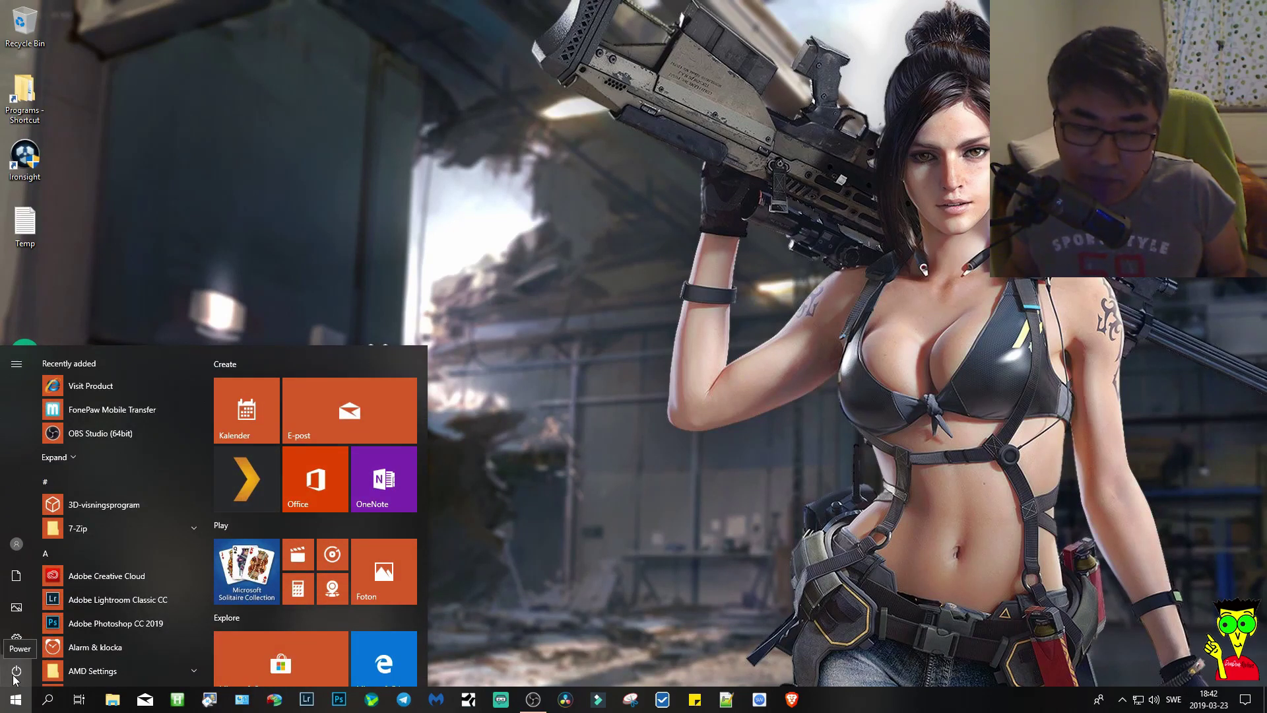
pyautogui.click(13, 675)
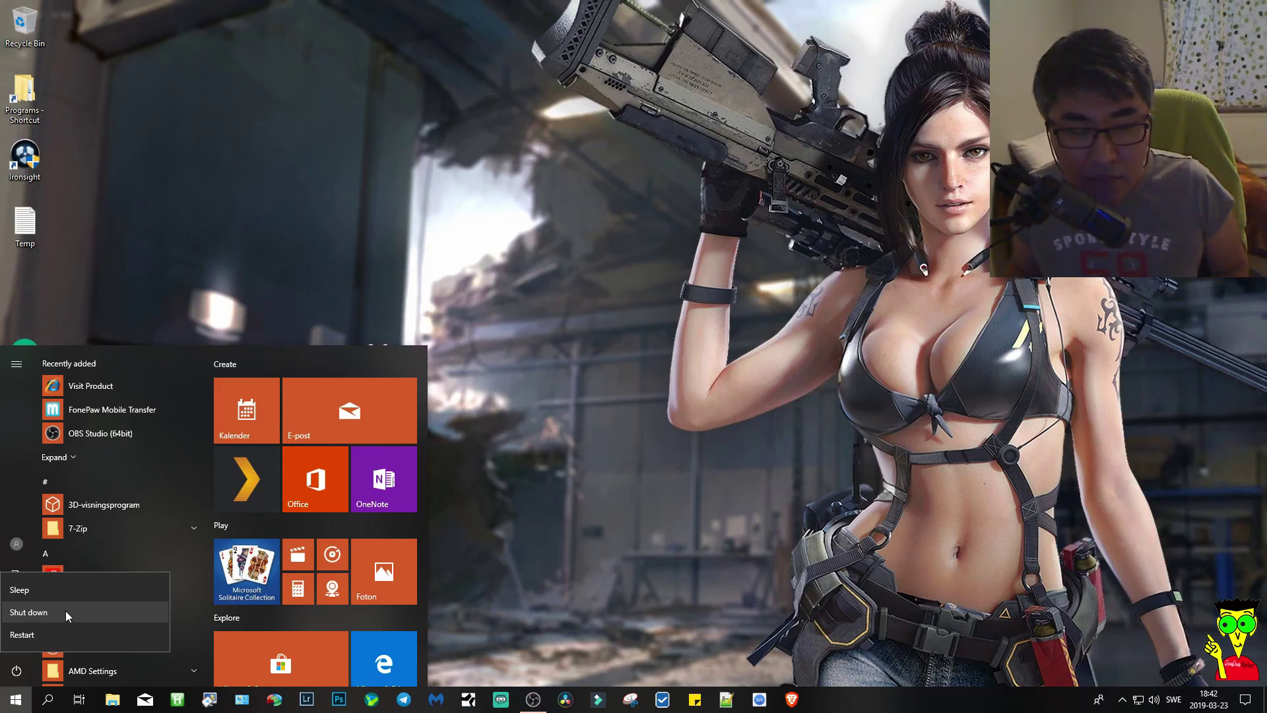
pyautogui.click(510, 571)
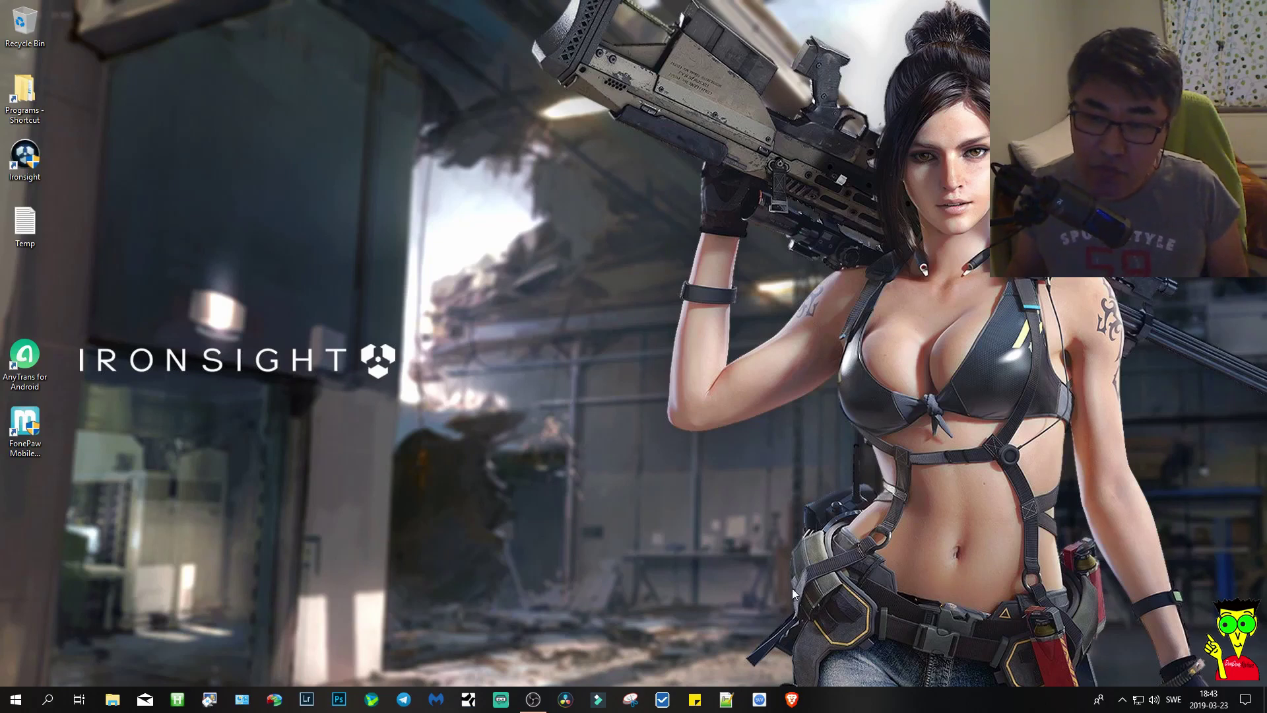
# Step: Open the Brave browser, load Google from the new tab page and search for ccleaner
pyautogui.click(791, 701)
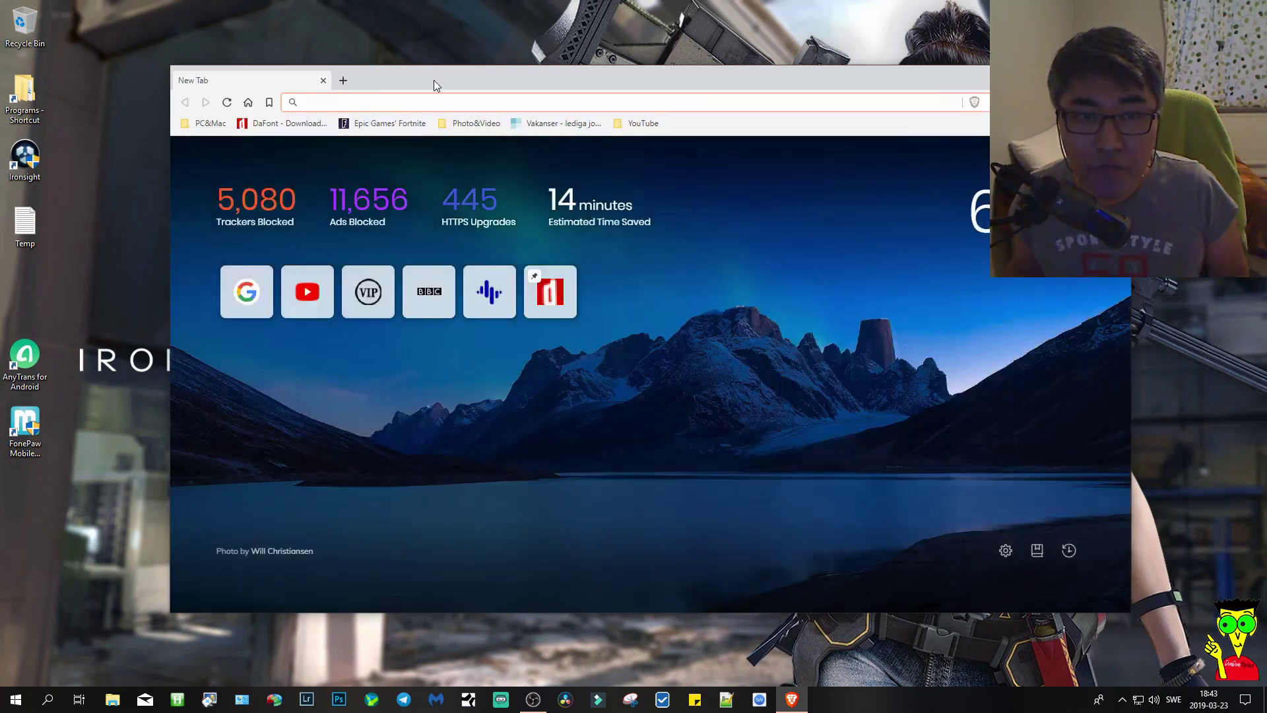
pyautogui.moveTo(433, 80); pyautogui.dragTo(437, 69)
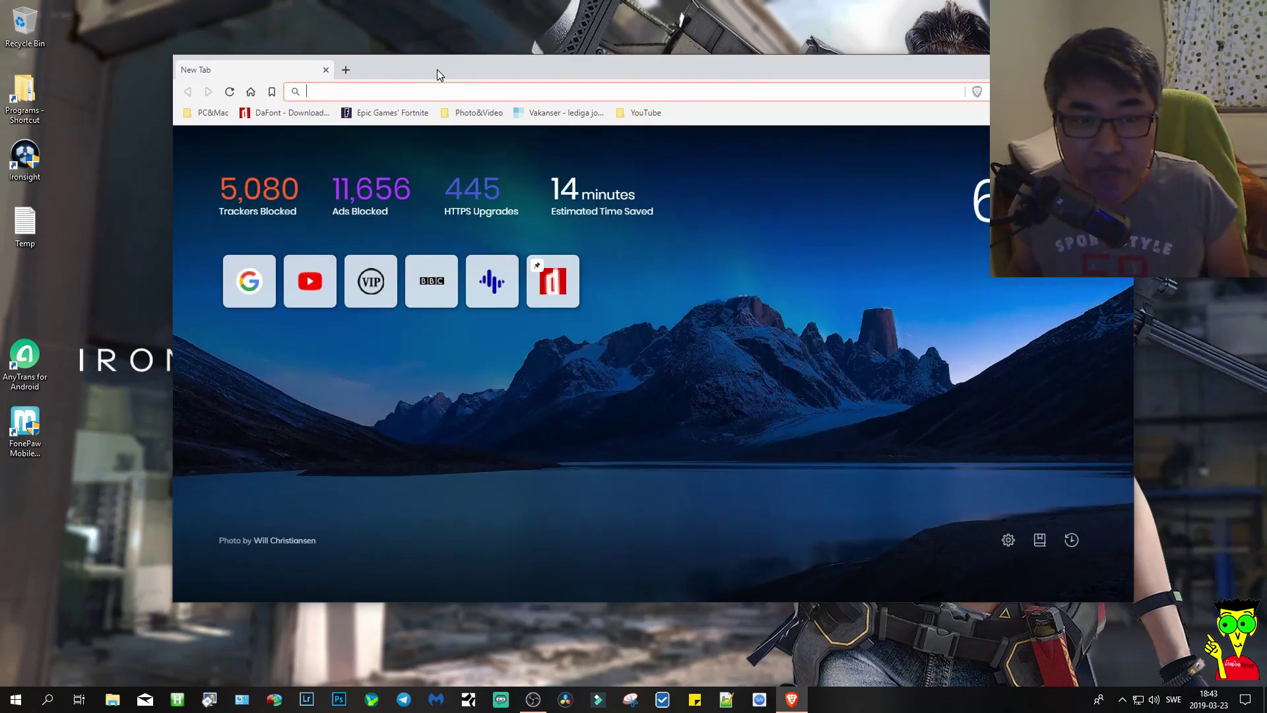
pyautogui.click(253, 288)
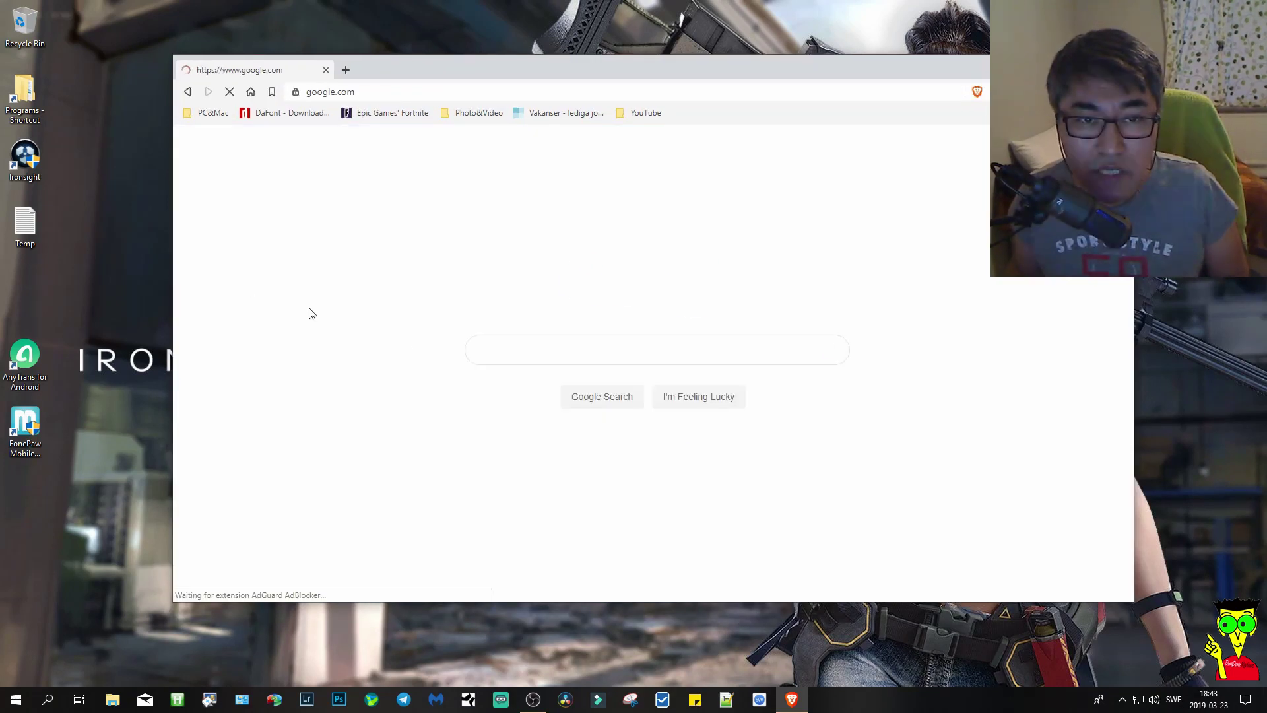
pyautogui.click(586, 351)
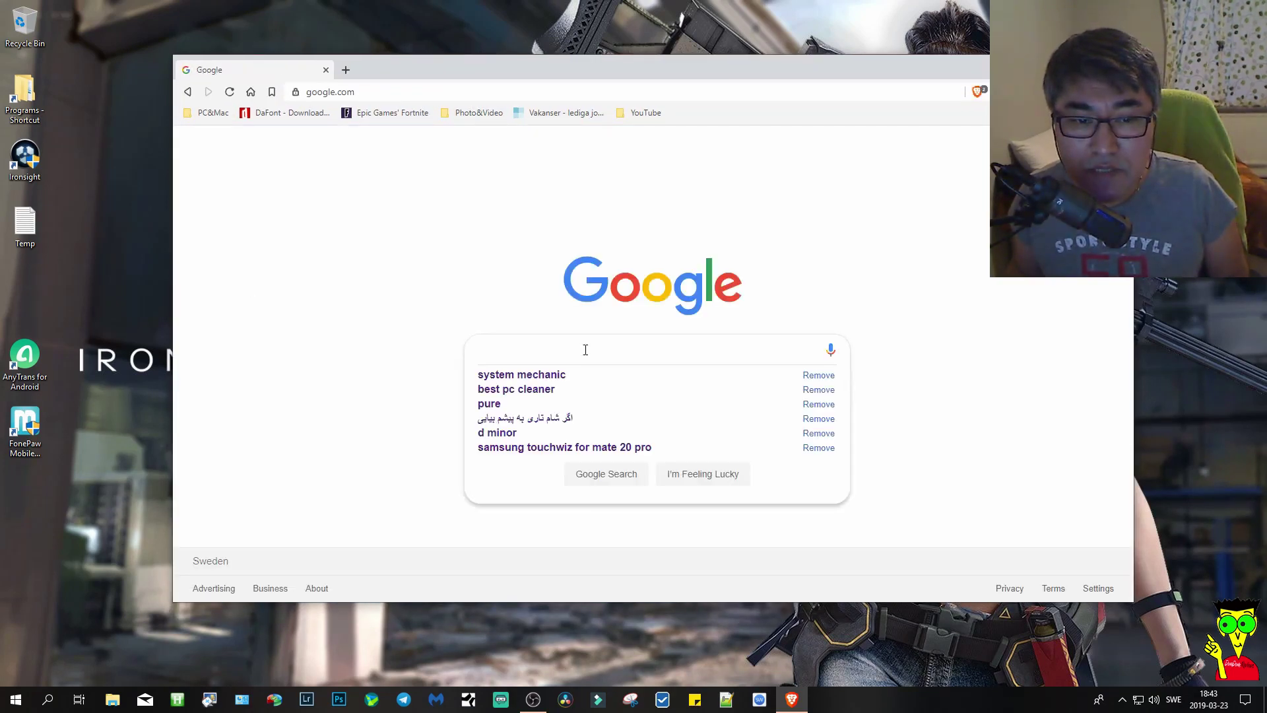
pyautogui.click(957, 390)
pyautogui.click(792, 349)
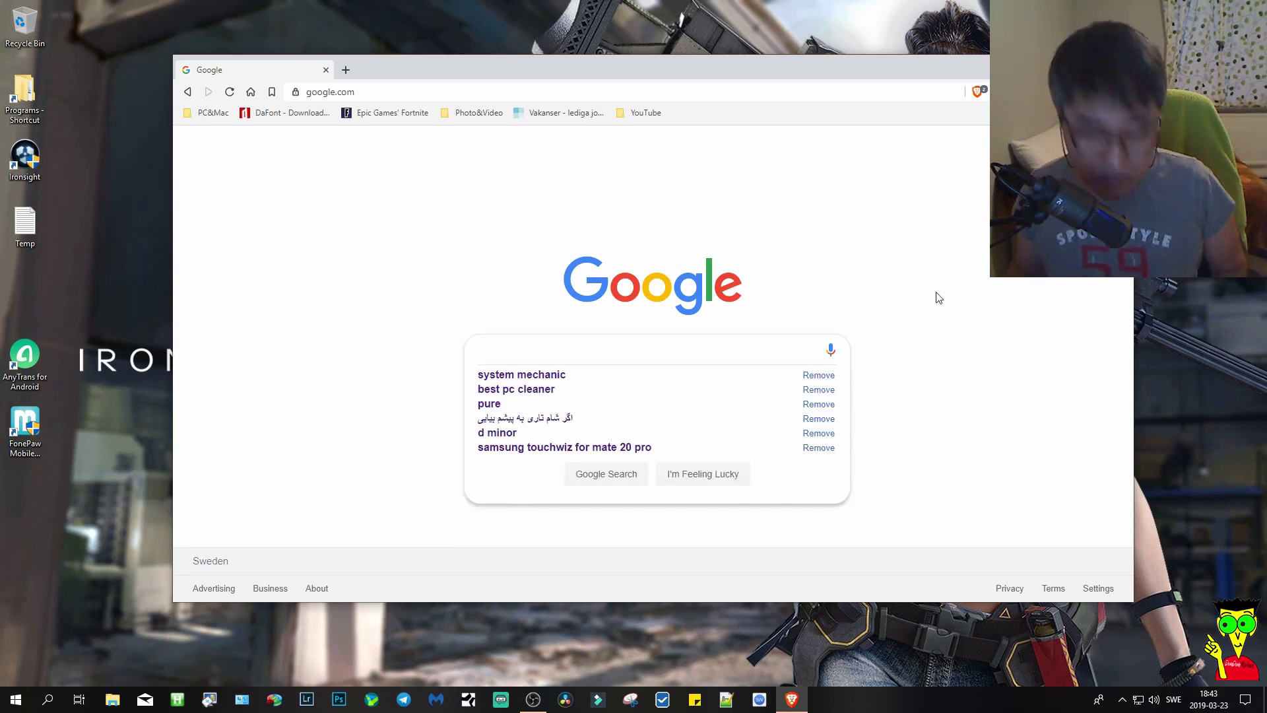
pyautogui.write('cc')
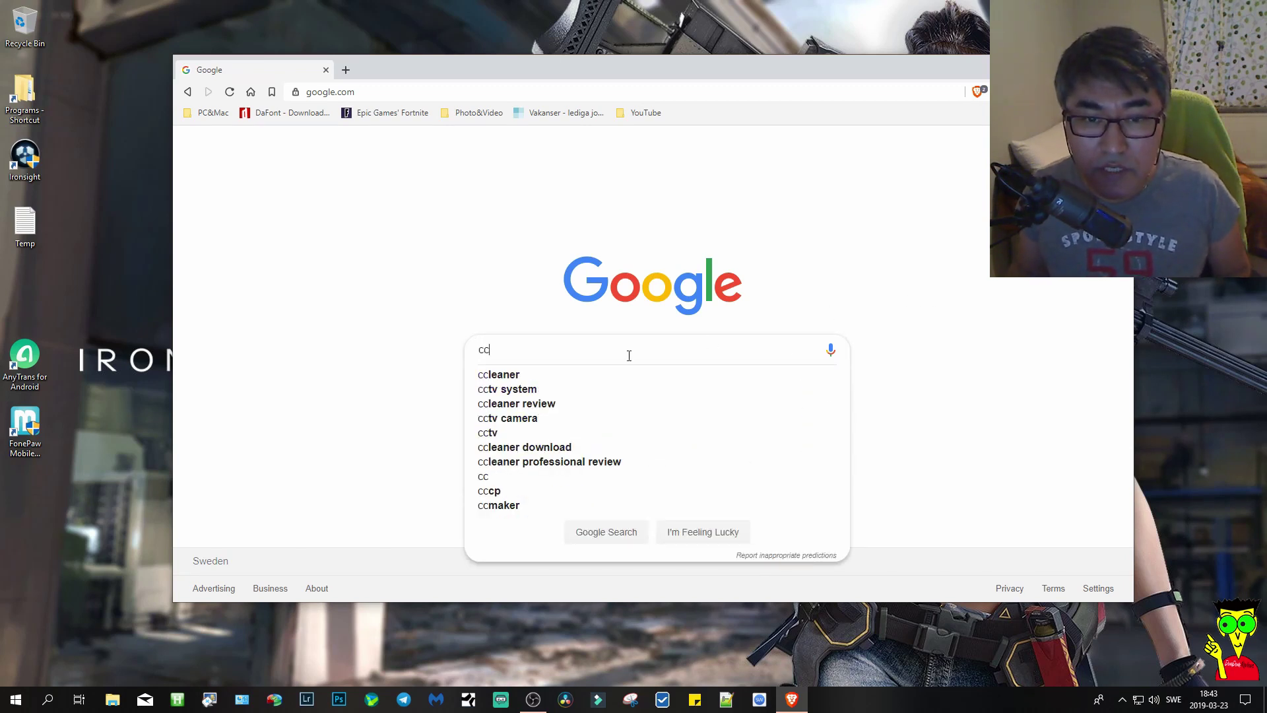
pyautogui.click(565, 375)
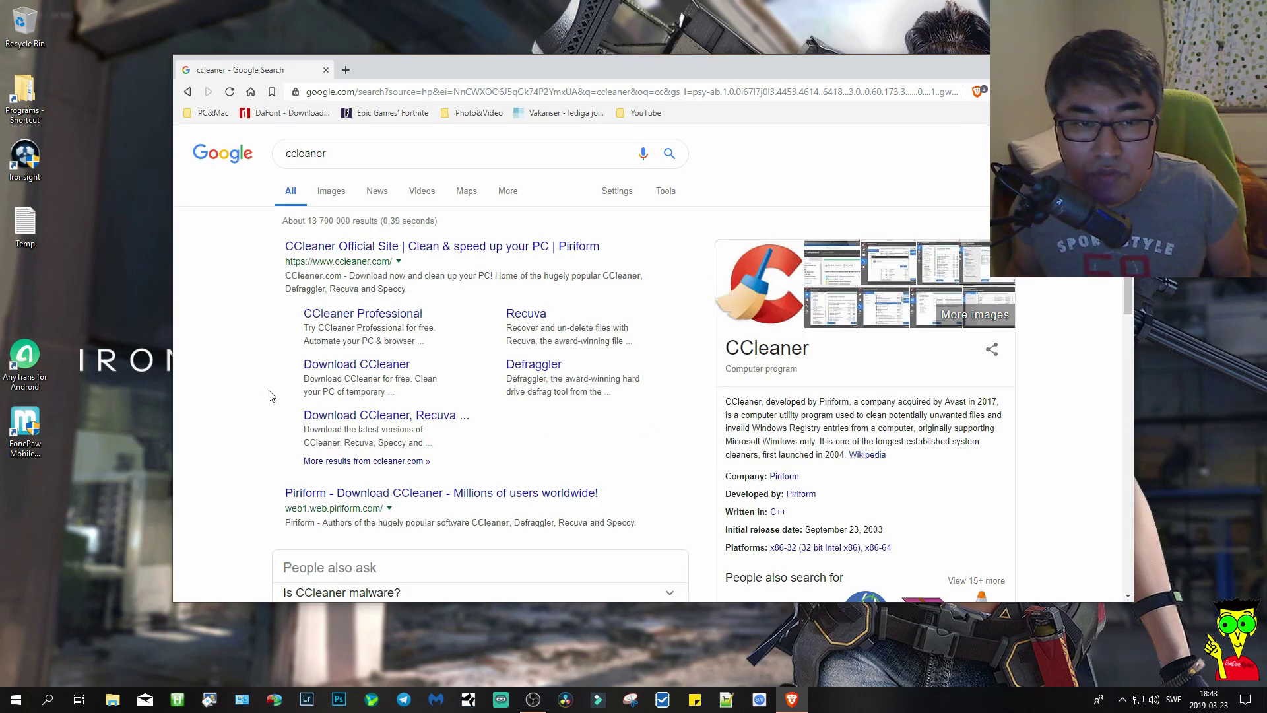
# Step: Open the official CCleaner website and go through the free download option to the version comparison table
pyautogui.click(318, 245)
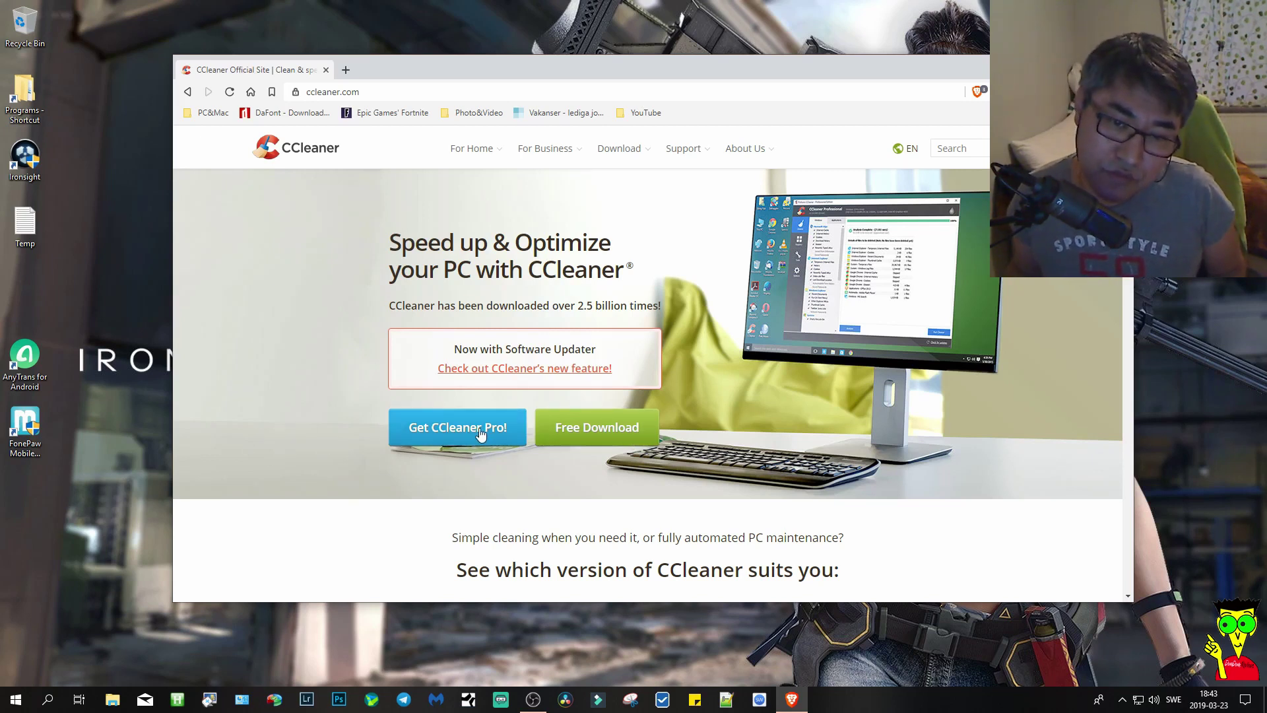
pyautogui.click(584, 429)
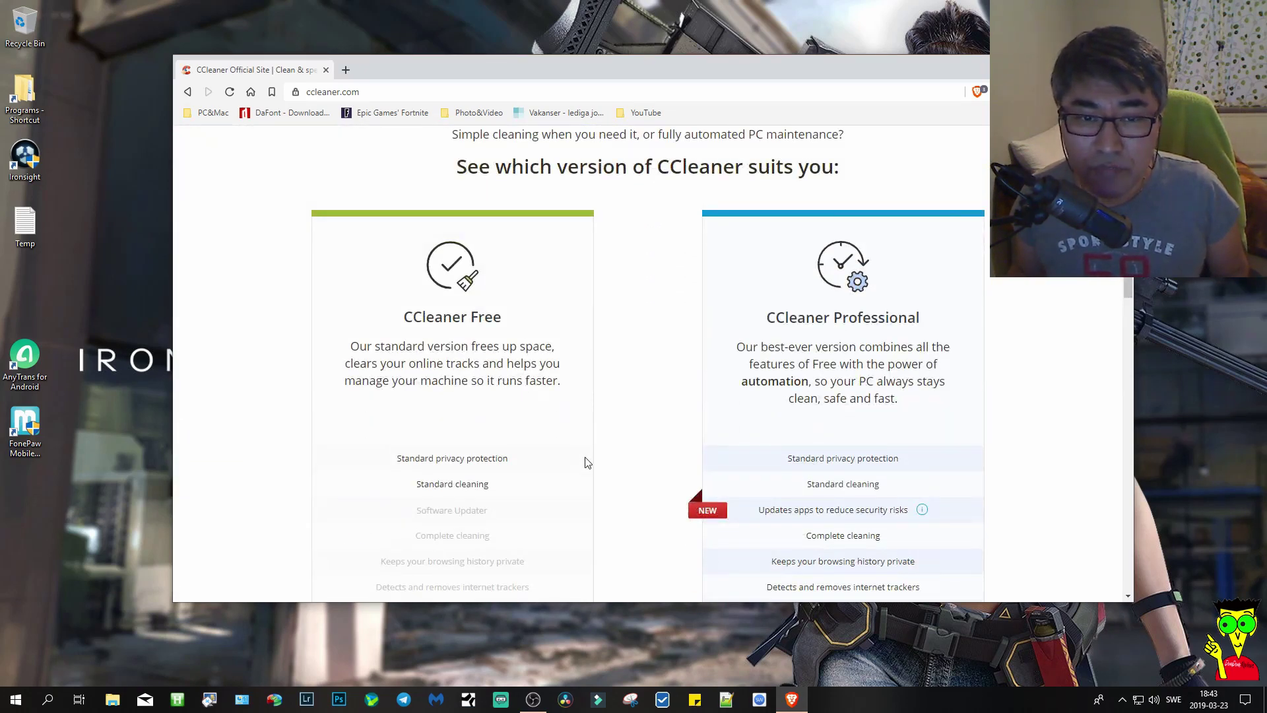
pyautogui.scroll(-4, 583, 461)
pyautogui.click(462, 456)
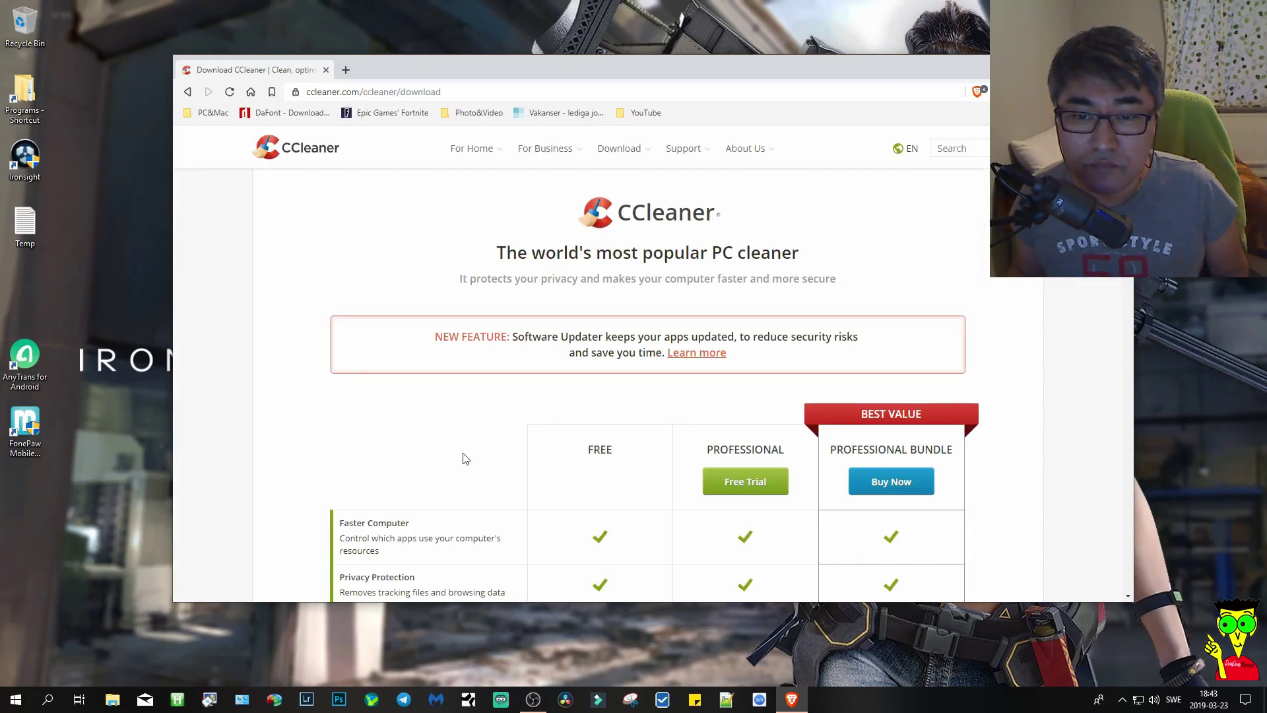
pyautogui.scroll(-4, 637, 458)
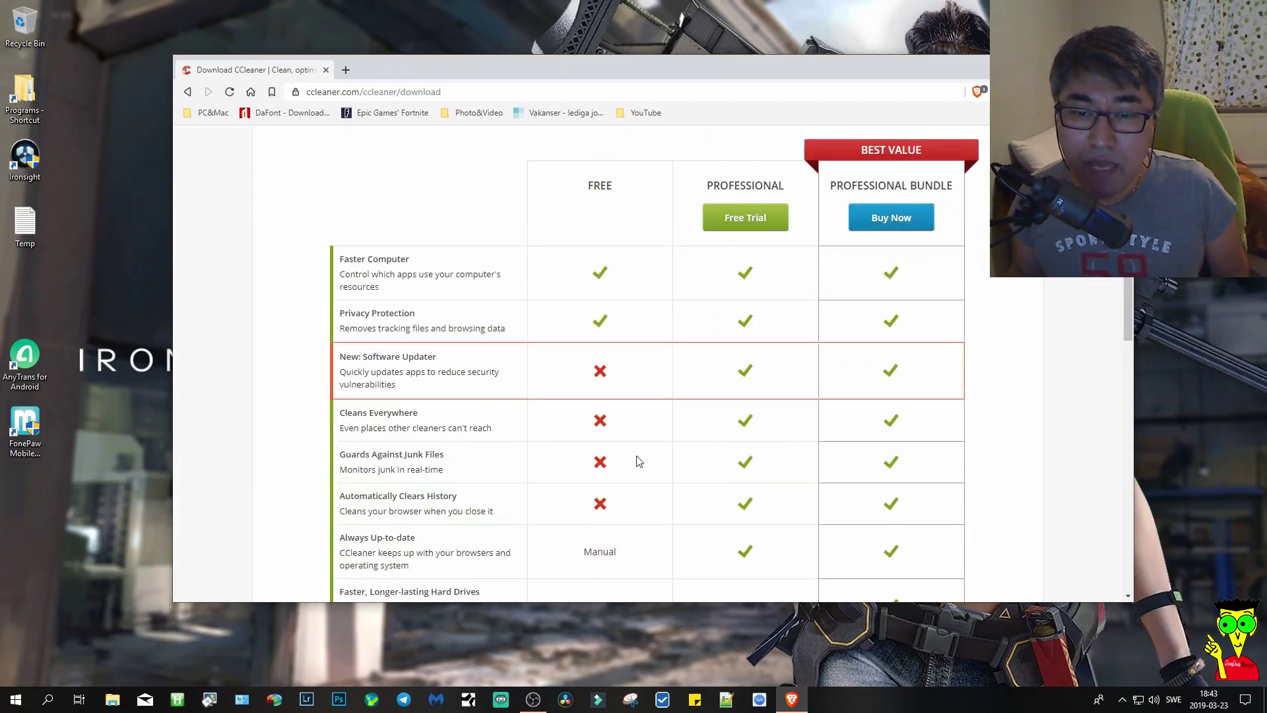
# Step: Download the CCleaner Professional free trial and save the installer cctrialsetup to the Desktop
pyautogui.click(749, 223)
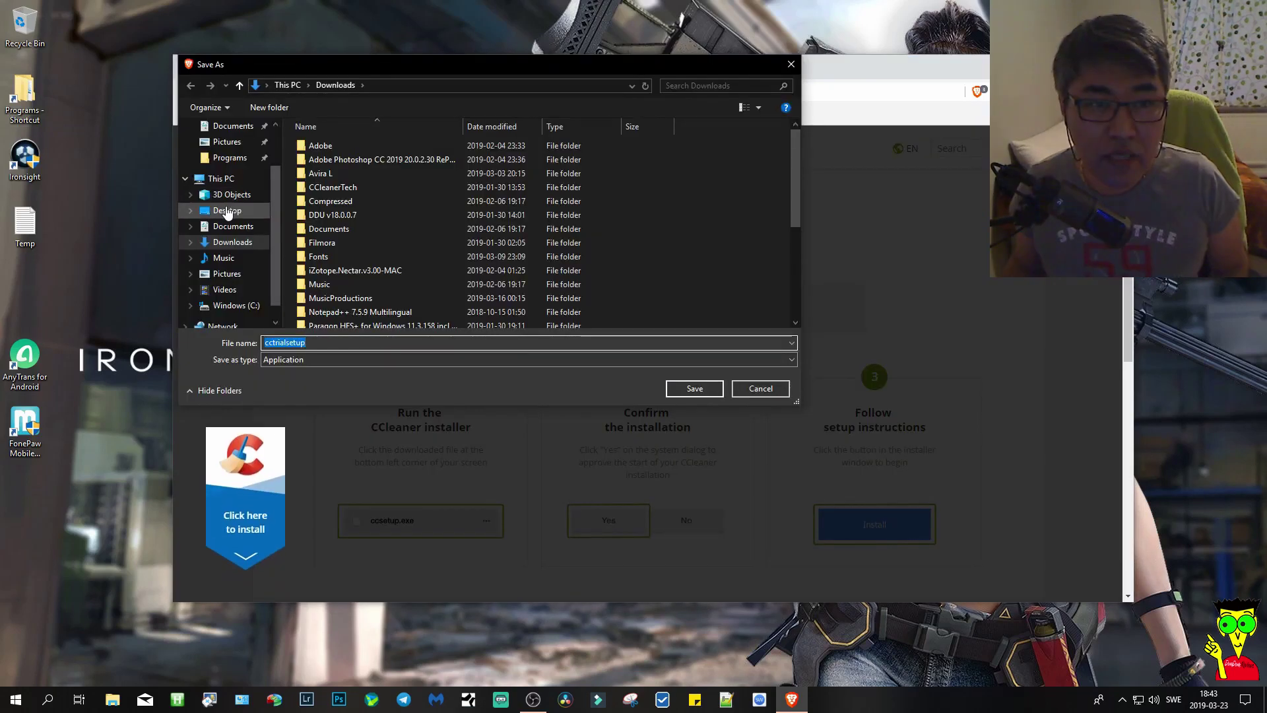
pyautogui.click(227, 210)
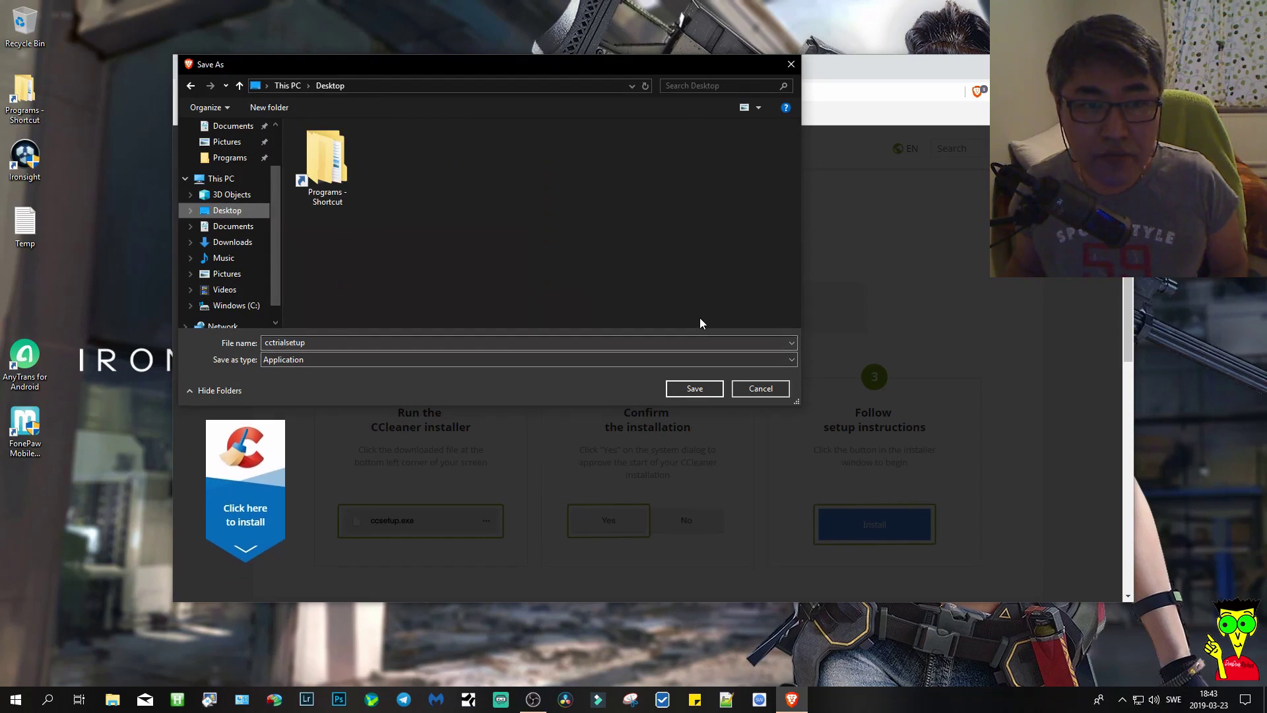
pyautogui.click(691, 389)
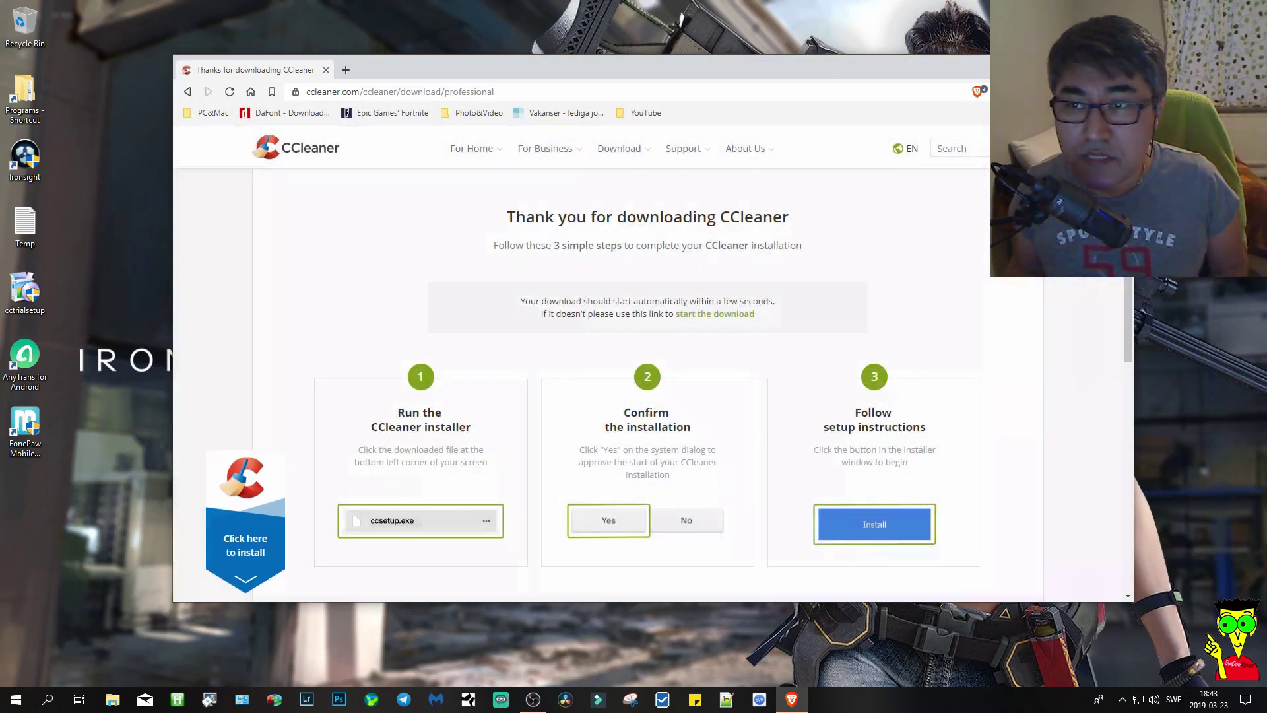
# Step: Show and refresh the desktop, then run the cctrialsetup installer, allowing it through SmartScreen and the Windows permission request
pyautogui.press('super+d')
pyautogui.rightClick(239, 245)
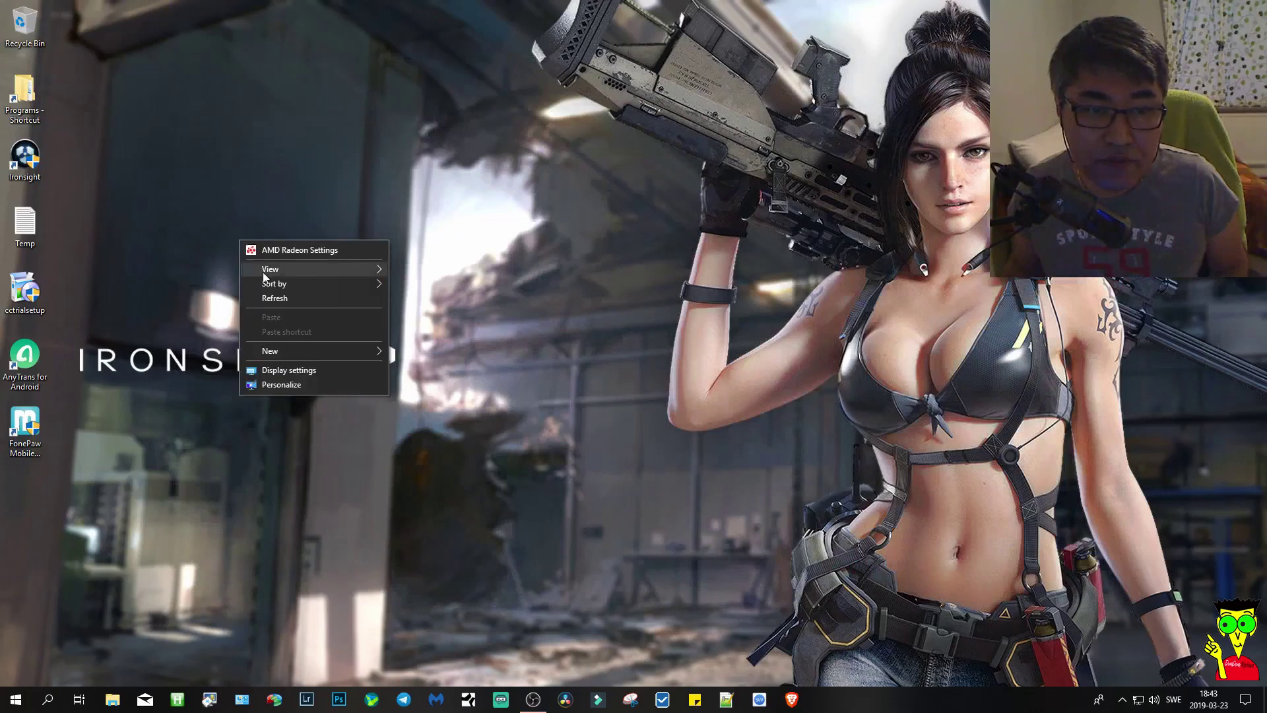
pyautogui.click(276, 298)
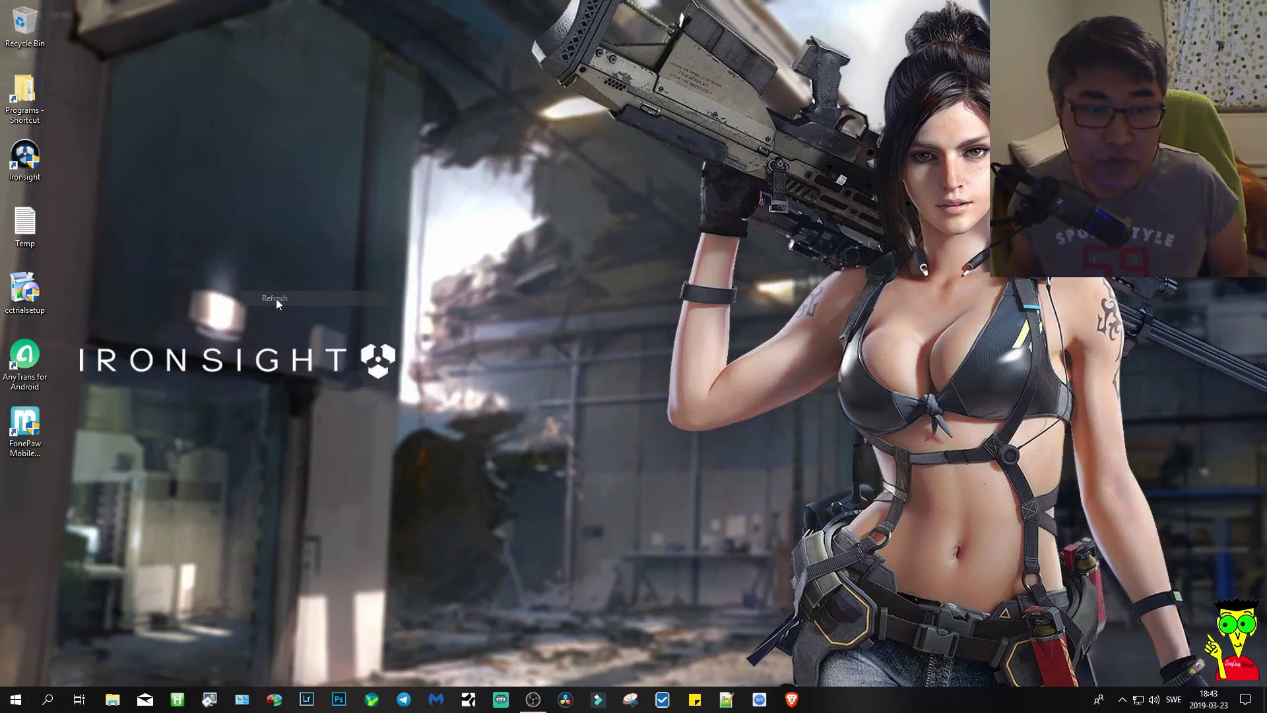
pyautogui.doubleClick(26, 291)
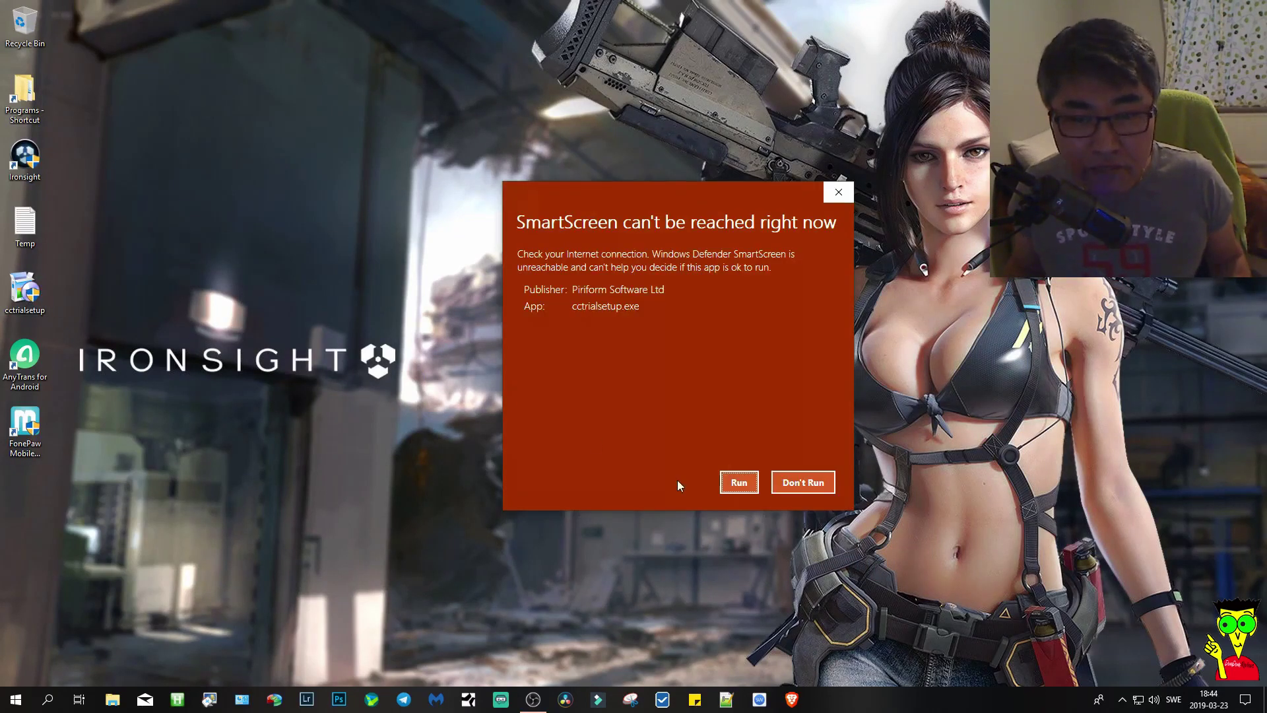
pyautogui.click(735, 484)
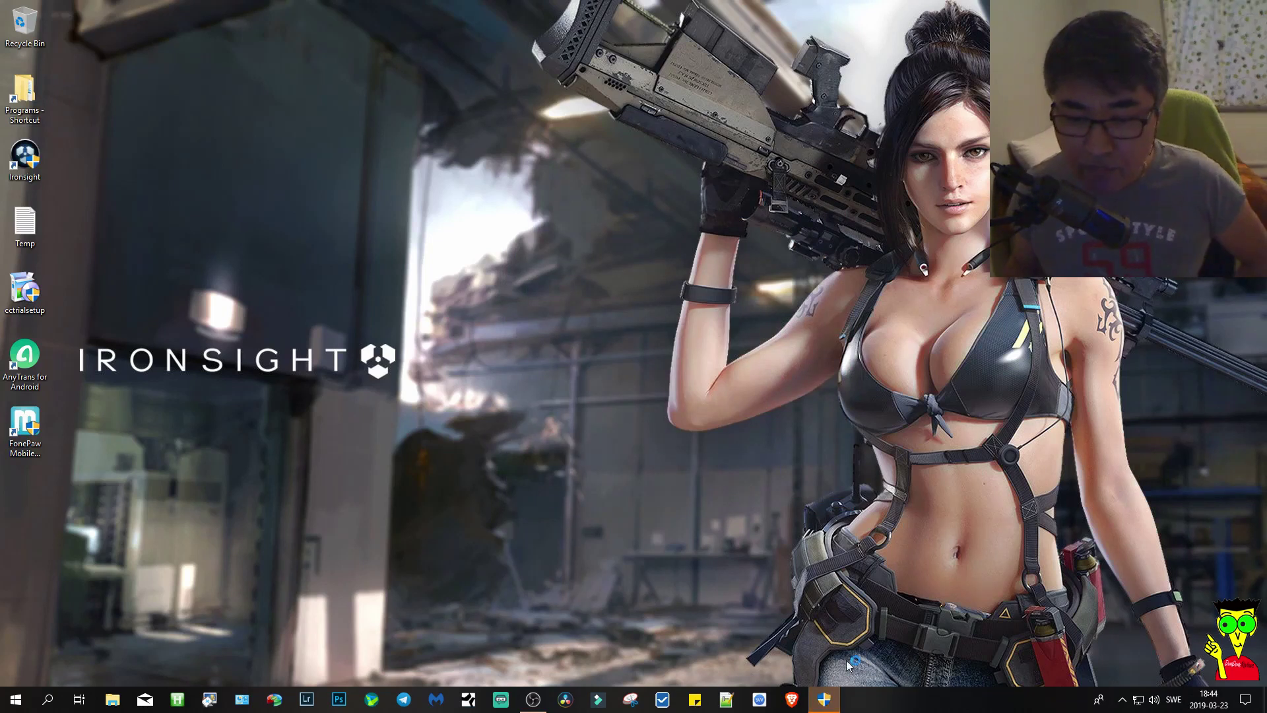
pyautogui.moveTo(830, 705)
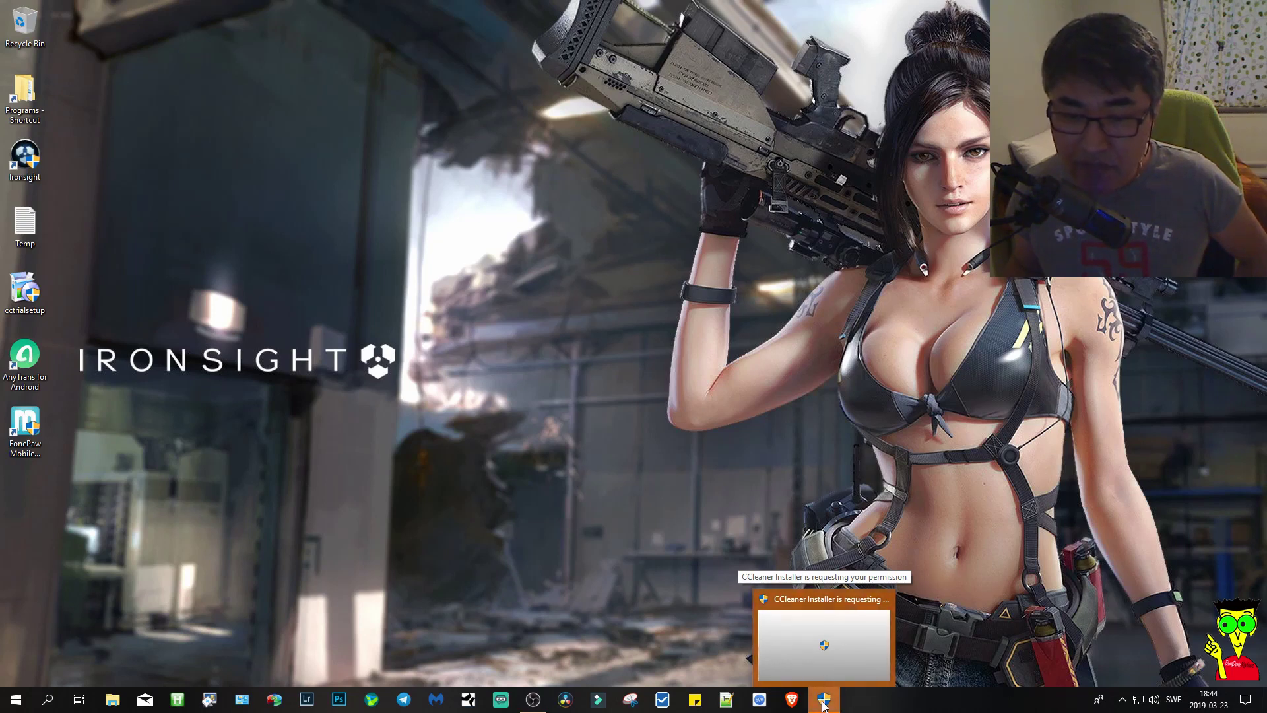
pyautogui.click(825, 702)
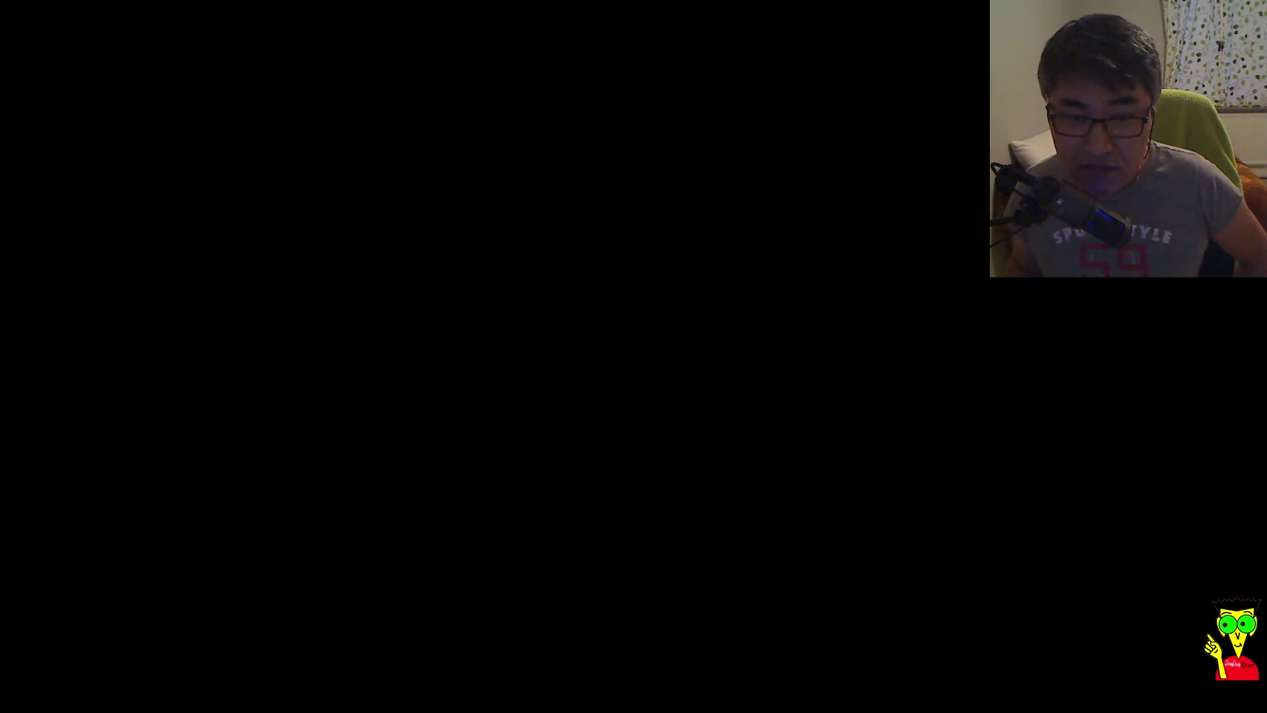
pyautogui.click(559, 443)
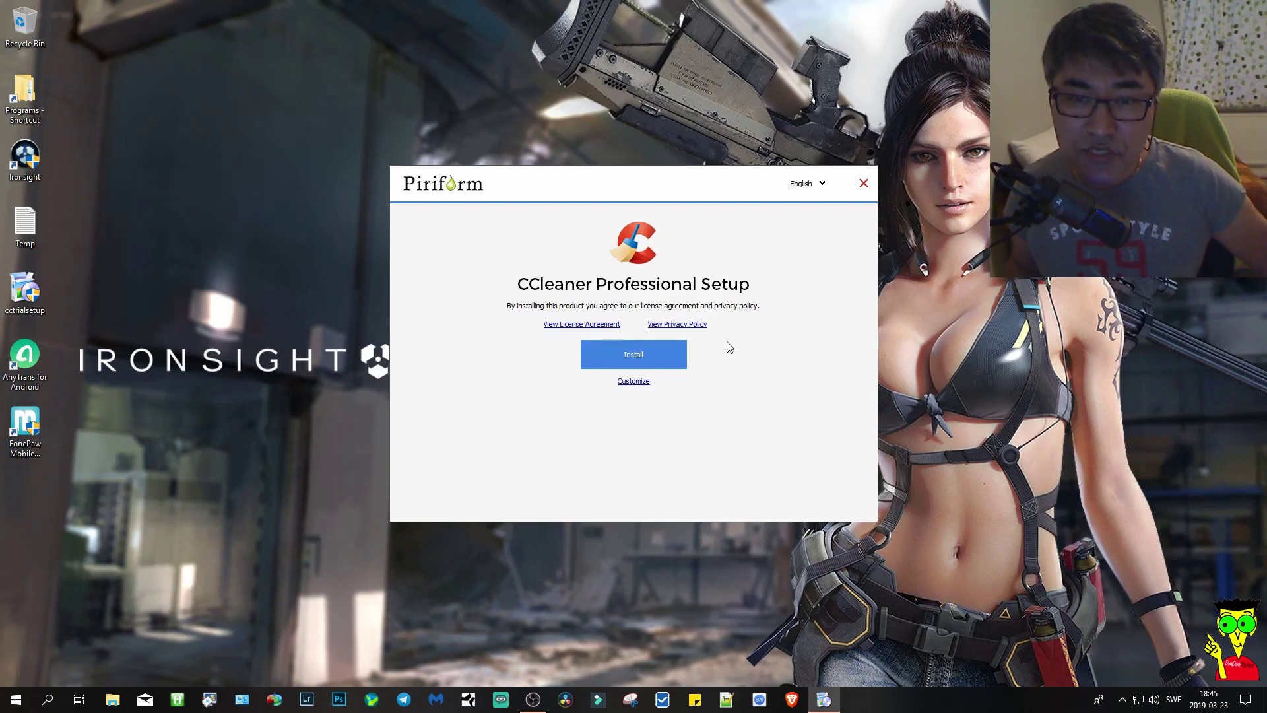
# Step: Customize the installation, disabling the Start Menu shortcuts, both Recycle Bin context menu options and Intelligent Cookie Scan
pyautogui.click(624, 384)
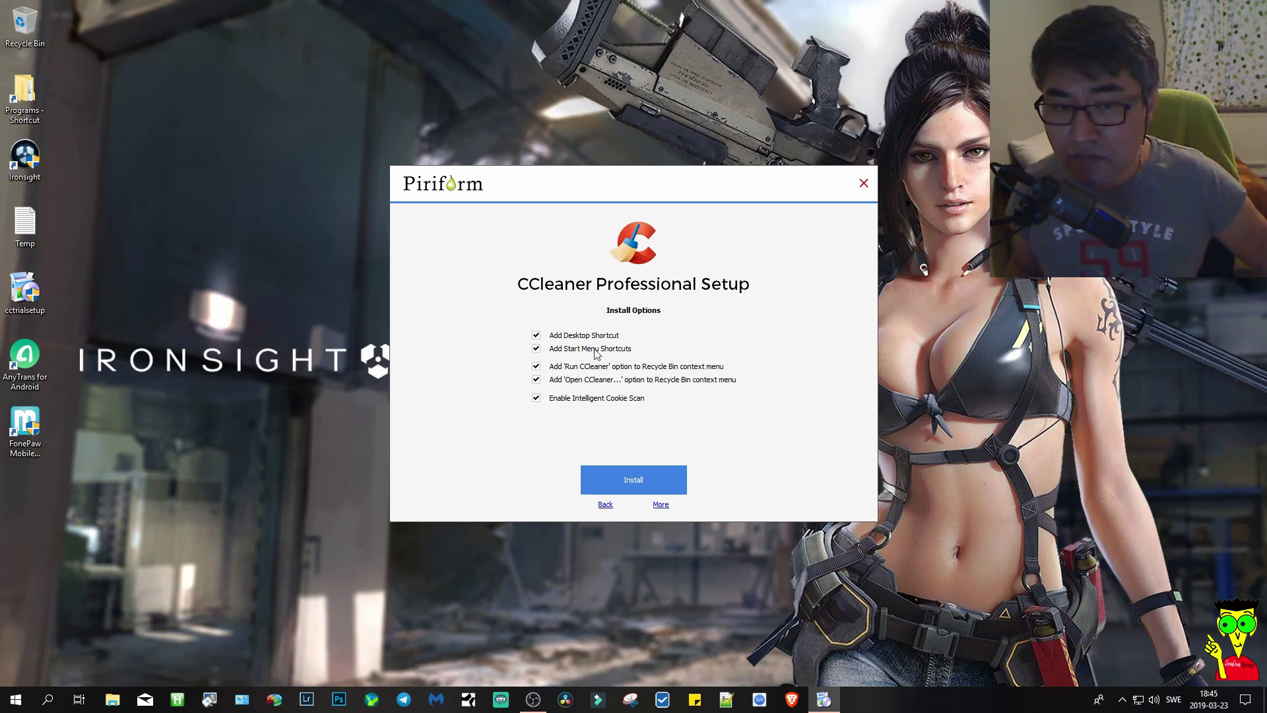
pyautogui.click(536, 366)
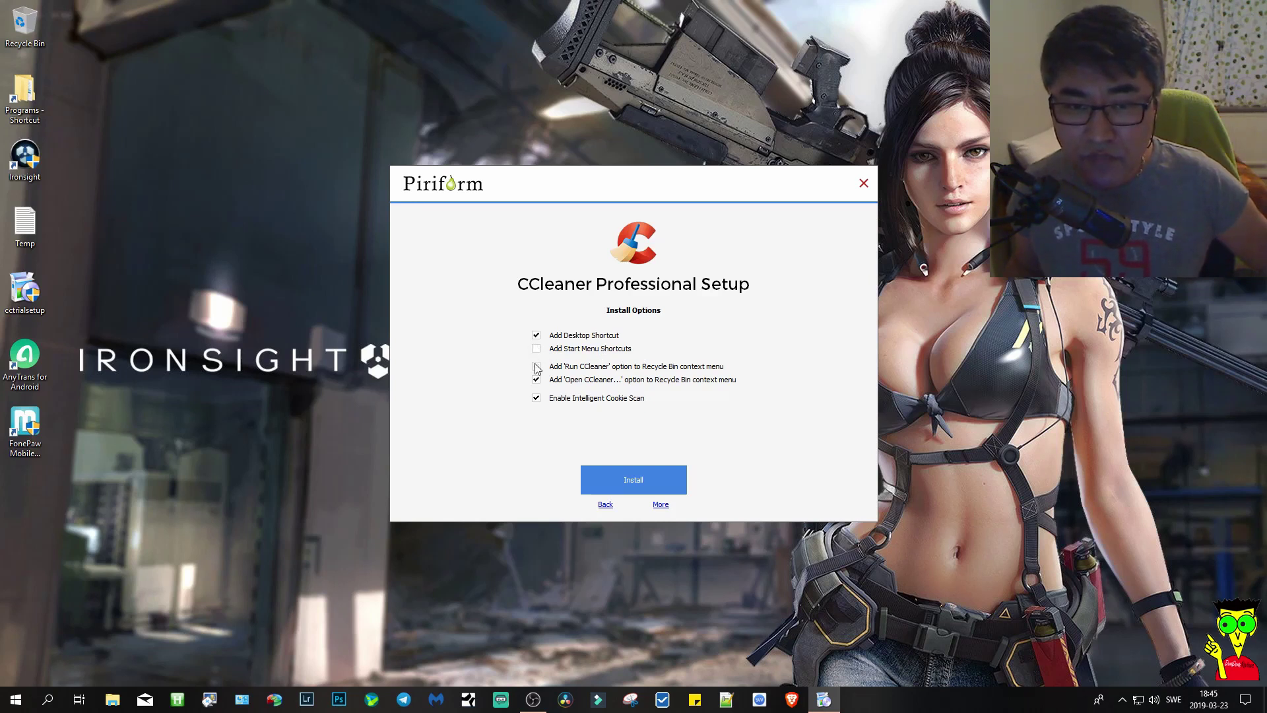
pyautogui.click(536, 397)
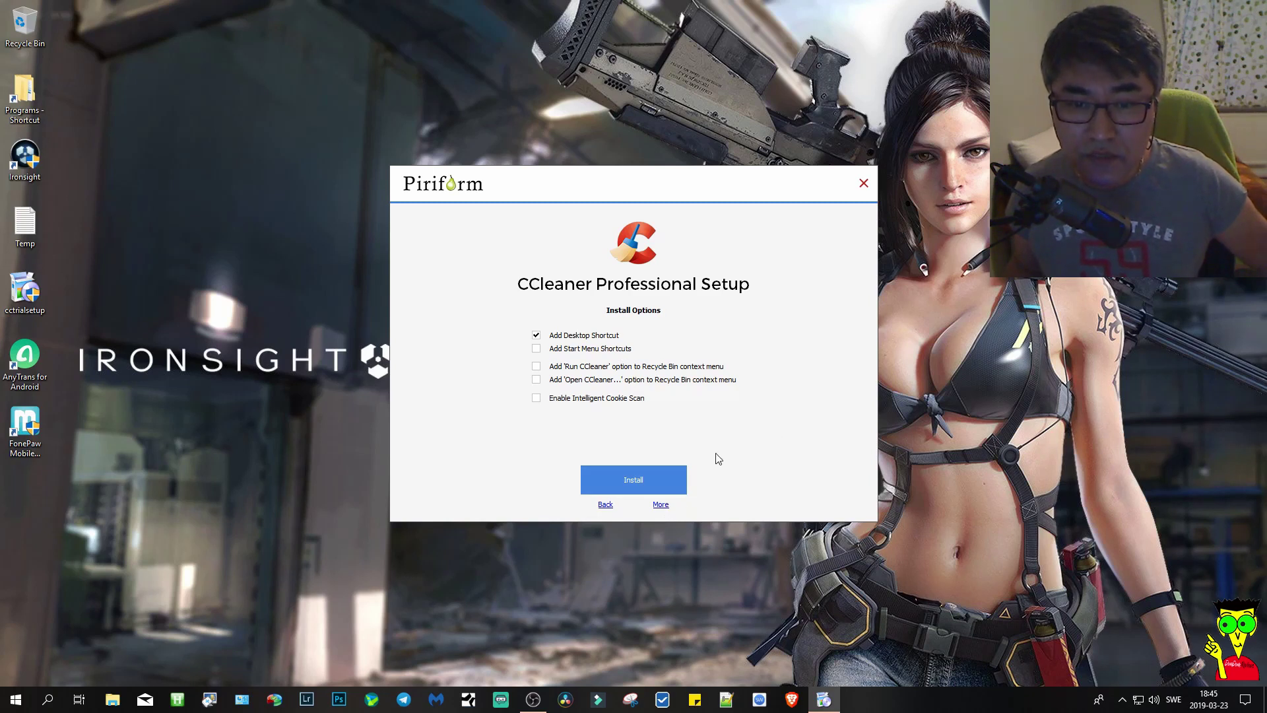
# Step: Browse for another install location in the additional setup options and create a new folder under Desktop
pyautogui.click(661, 506)
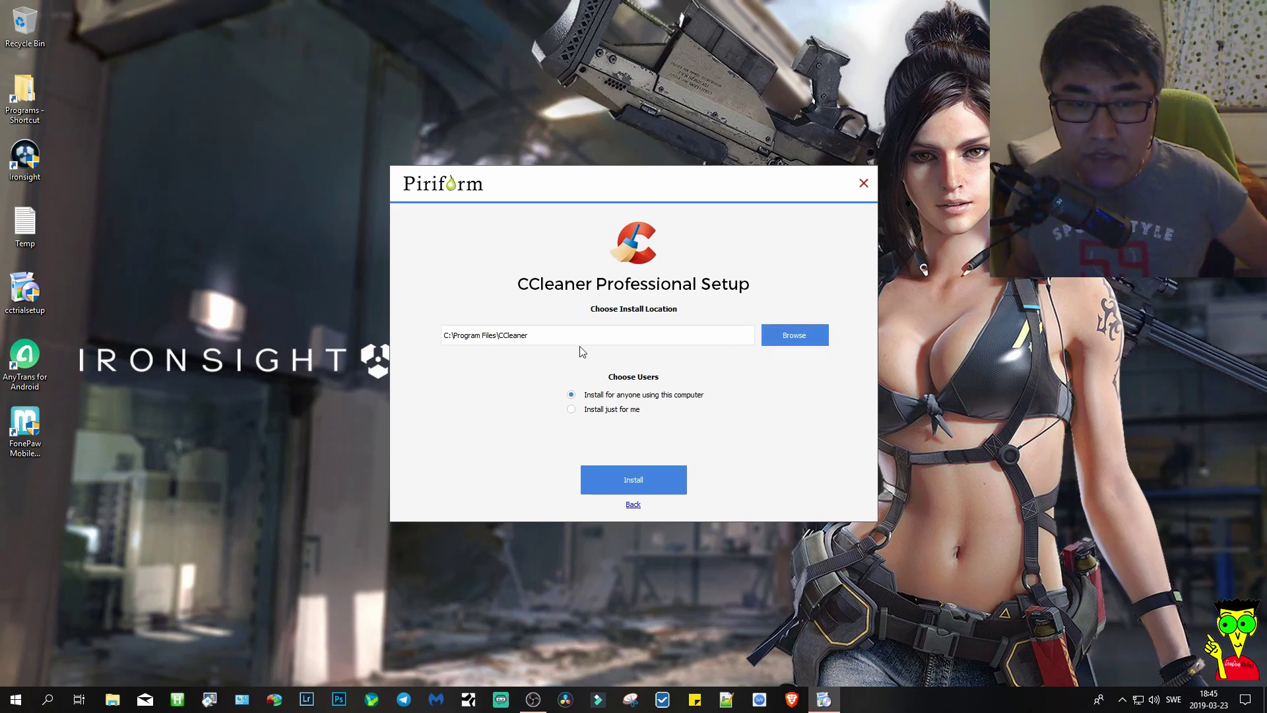
pyautogui.click(796, 337)
pyautogui.click(705, 473)
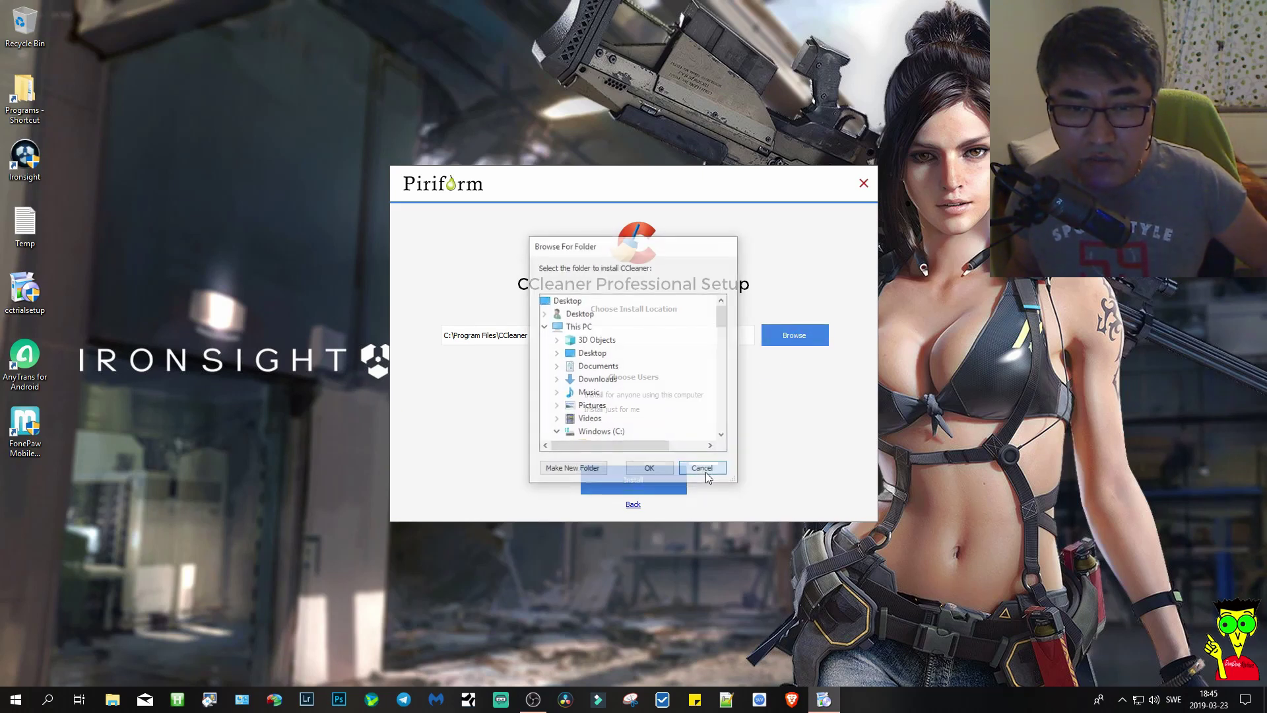
pyautogui.click(775, 335)
pyautogui.click(618, 351)
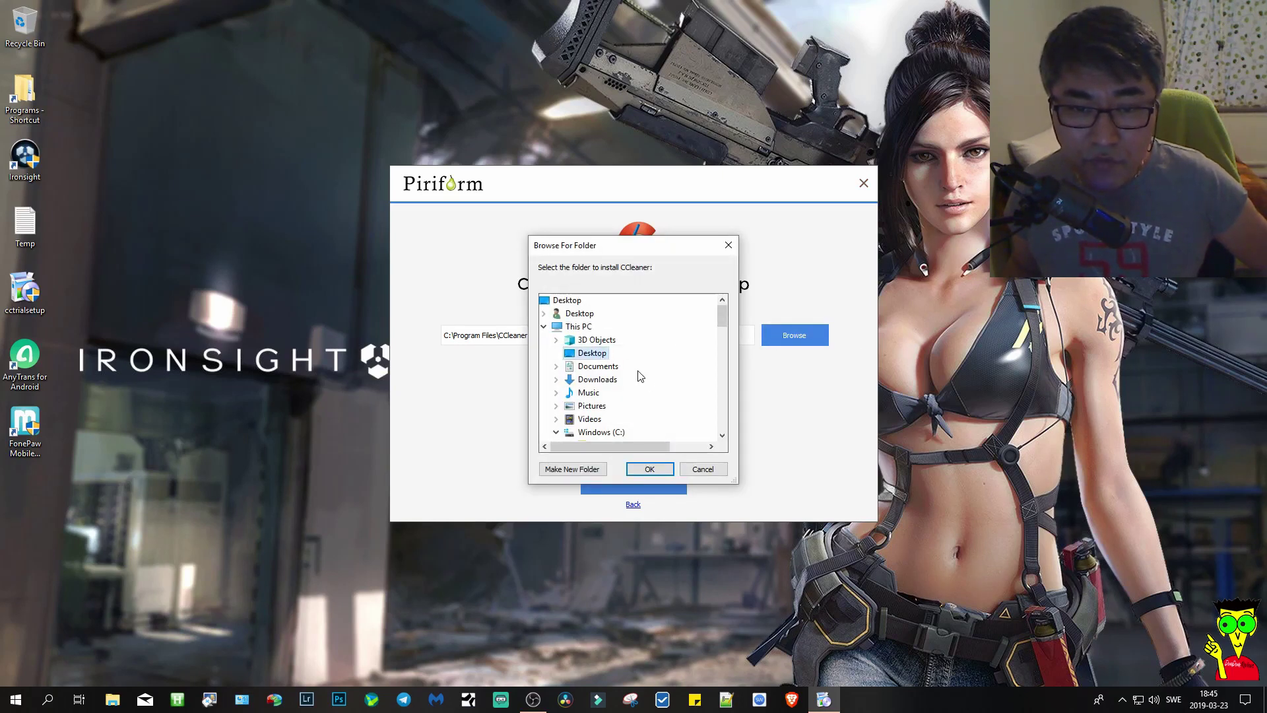
pyautogui.click(591, 470)
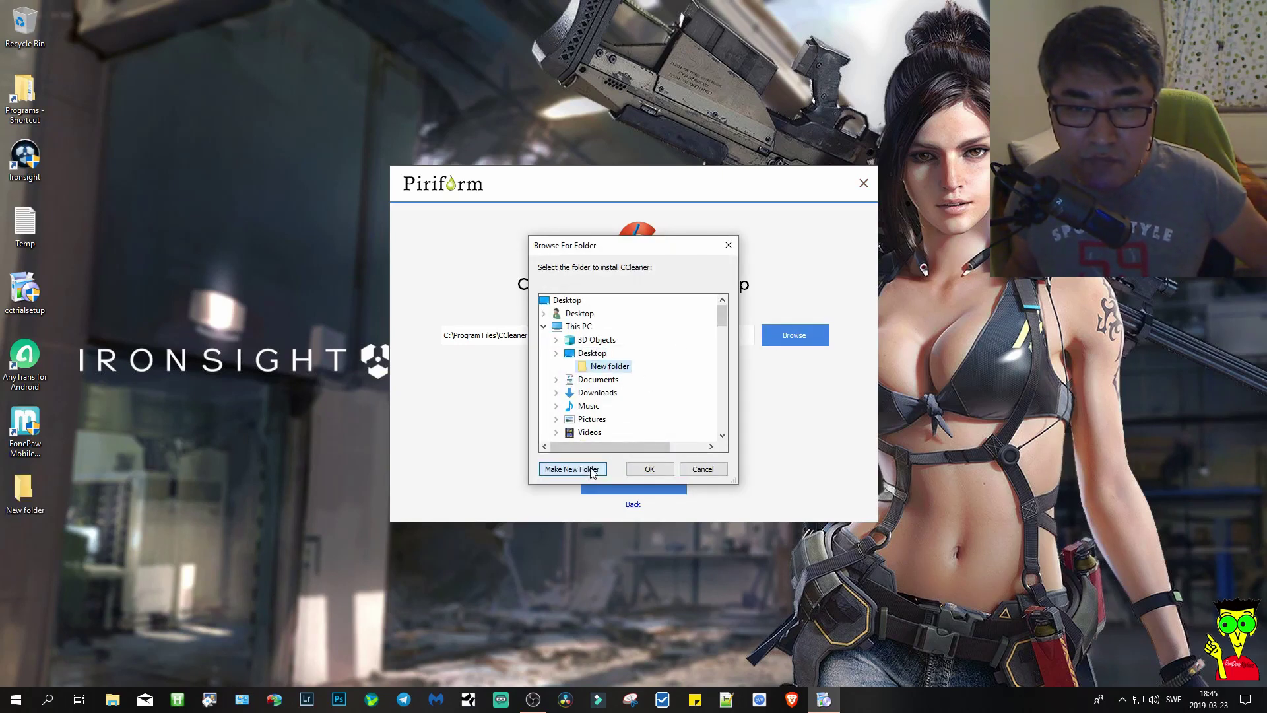
# Step: Rename the new folder under Desktop as CCleaner Tutorial and choose it as the install location
pyautogui.rightClick(606, 364)
pyautogui.click(639, 319)
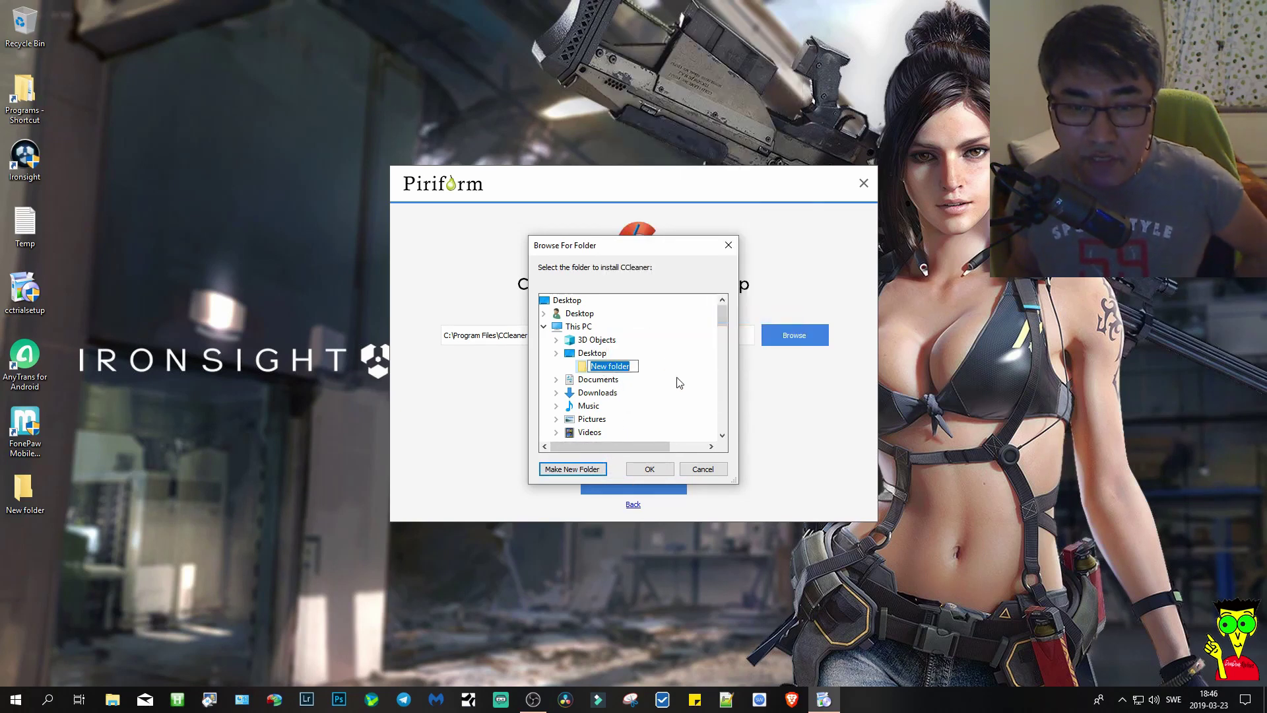
pyautogui.write('CC')
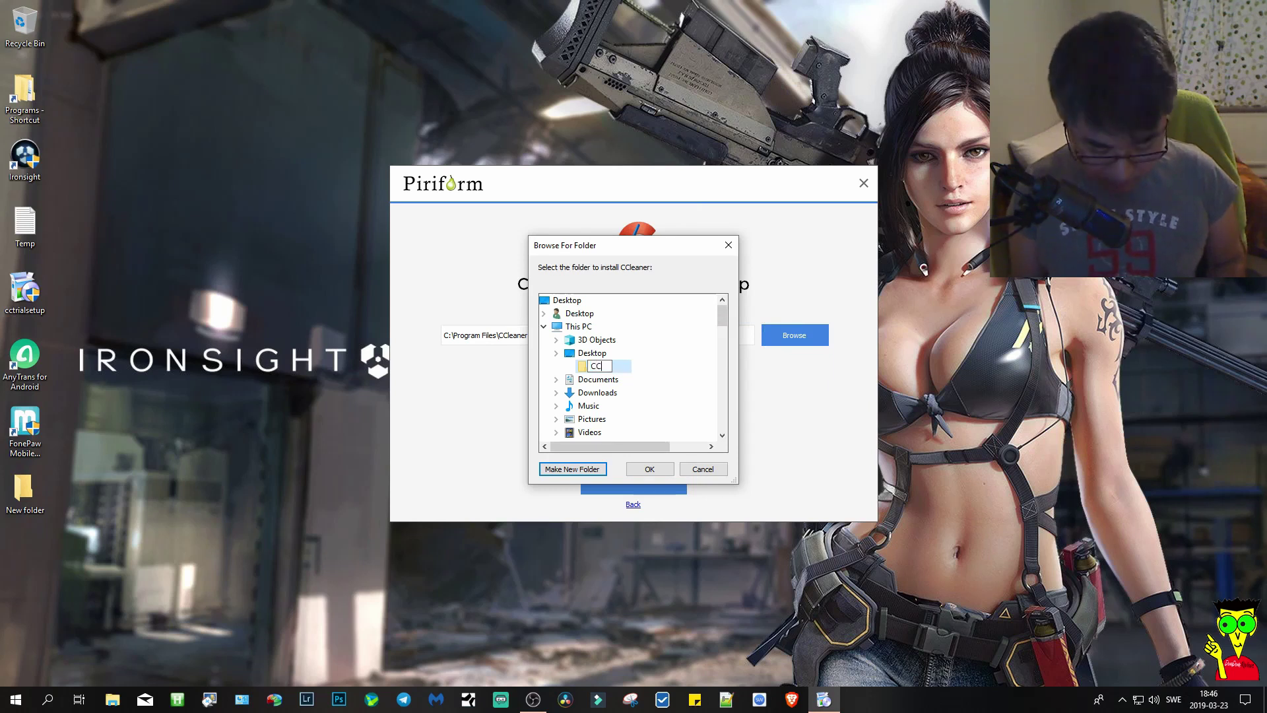
pyautogui.write('leaner')
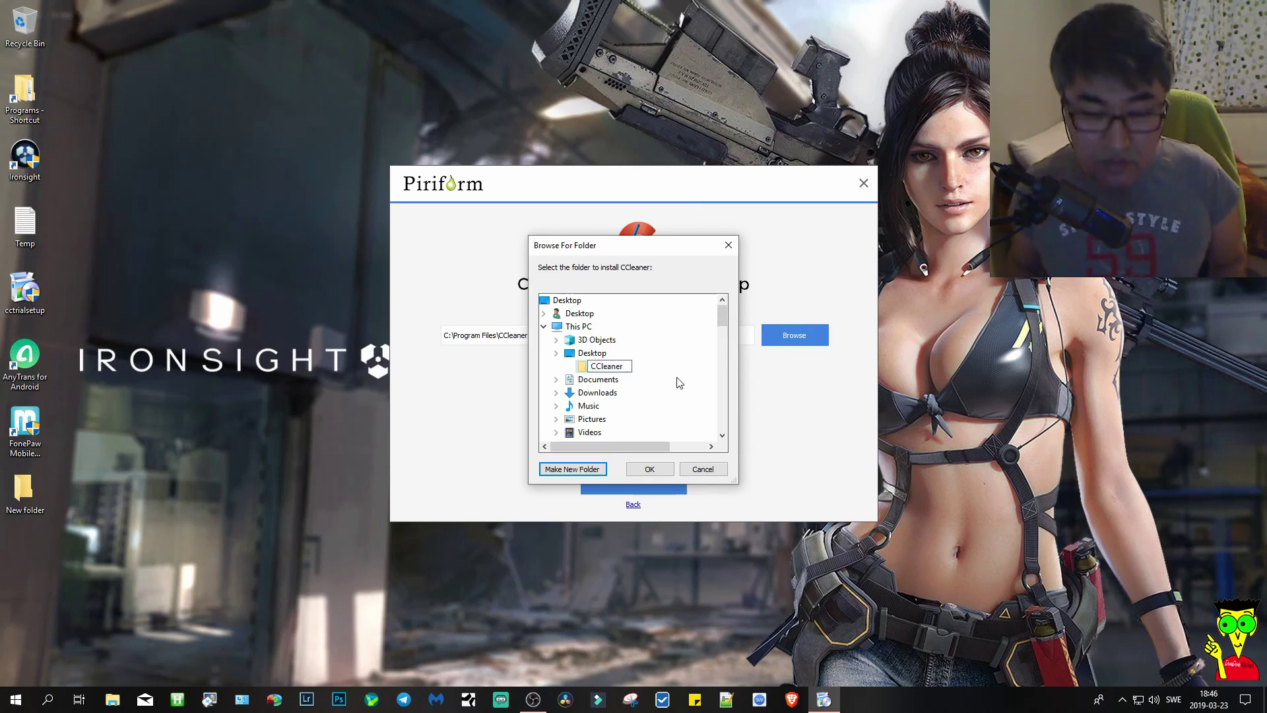
pyautogui.write(' Tut')
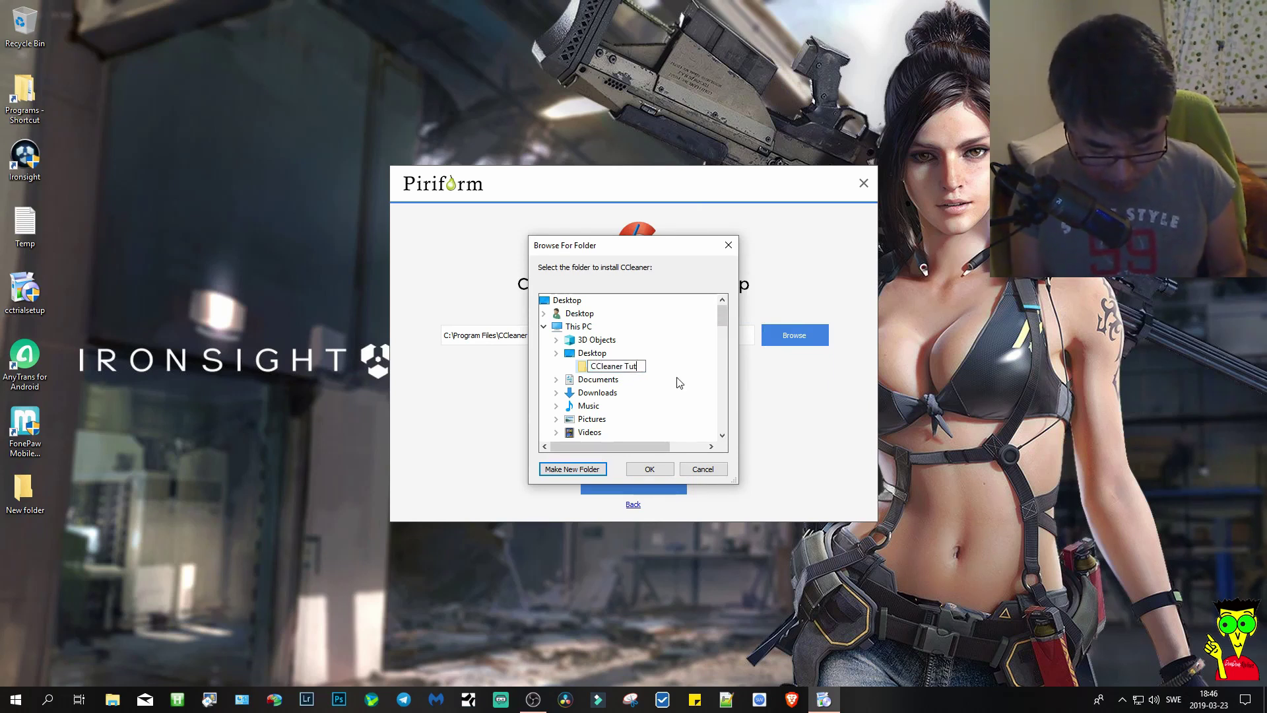
pyautogui.write('orial')
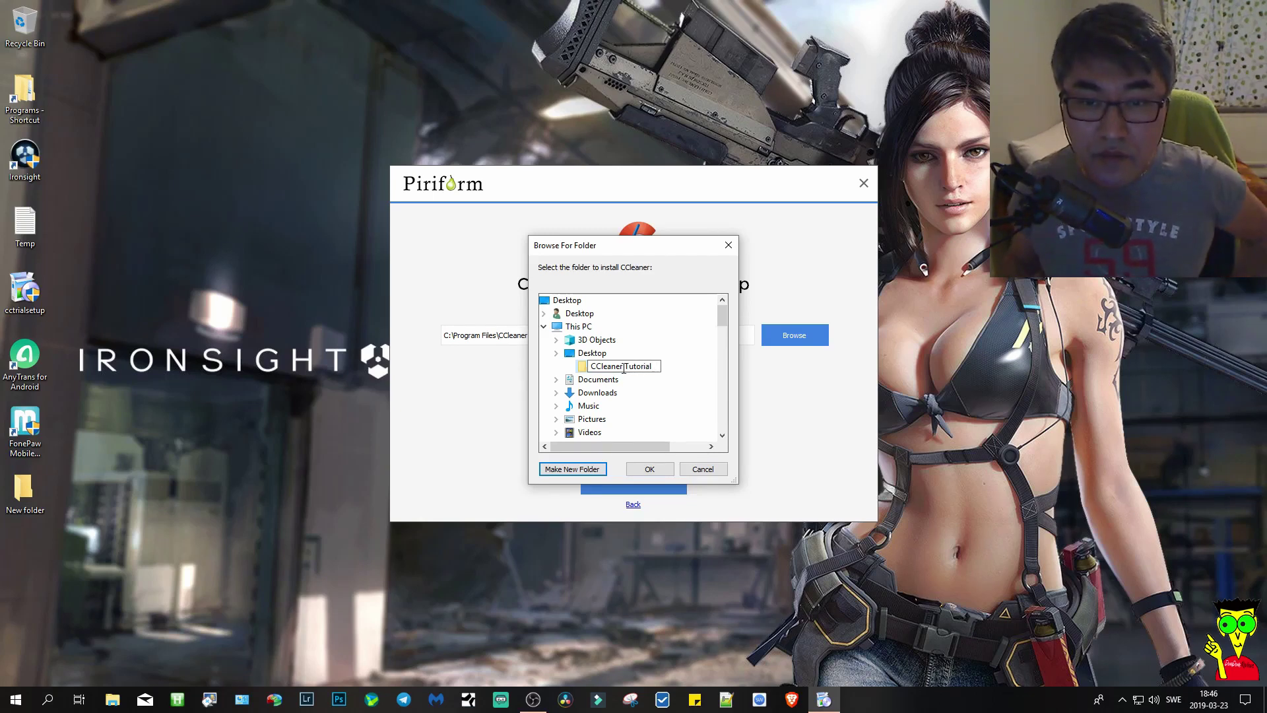
pyautogui.press('Return')
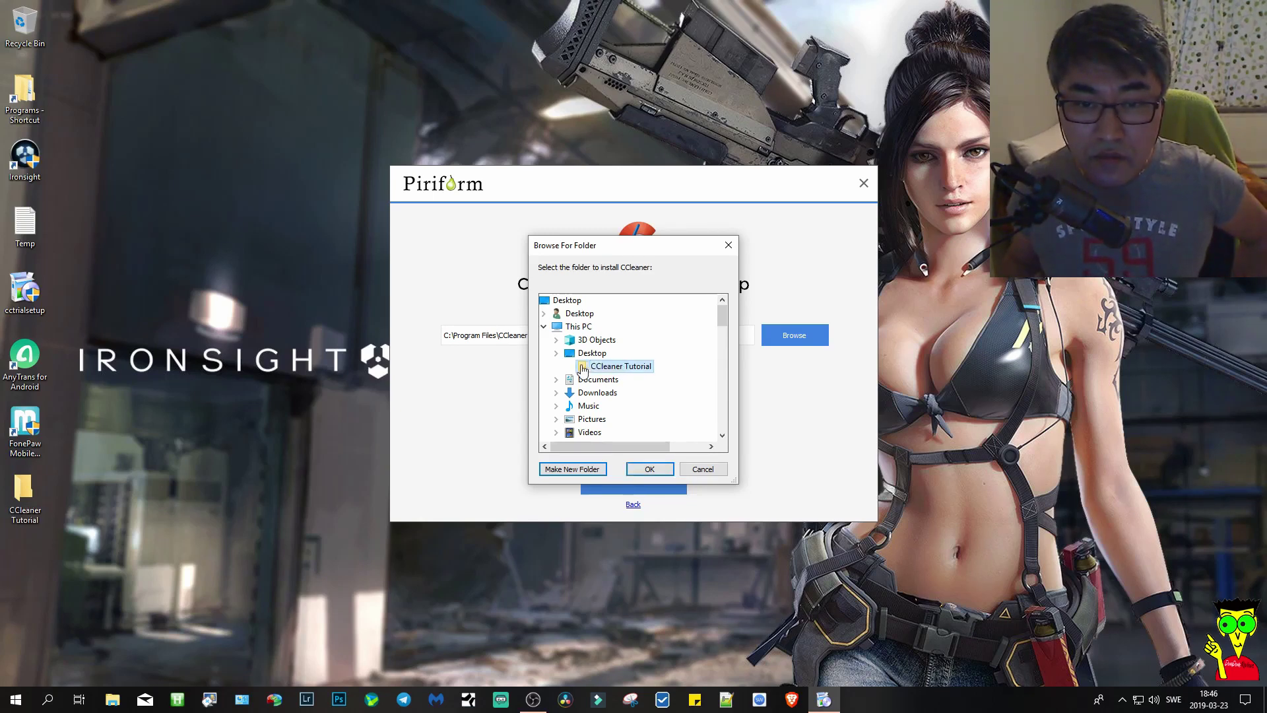
pyautogui.click(670, 465)
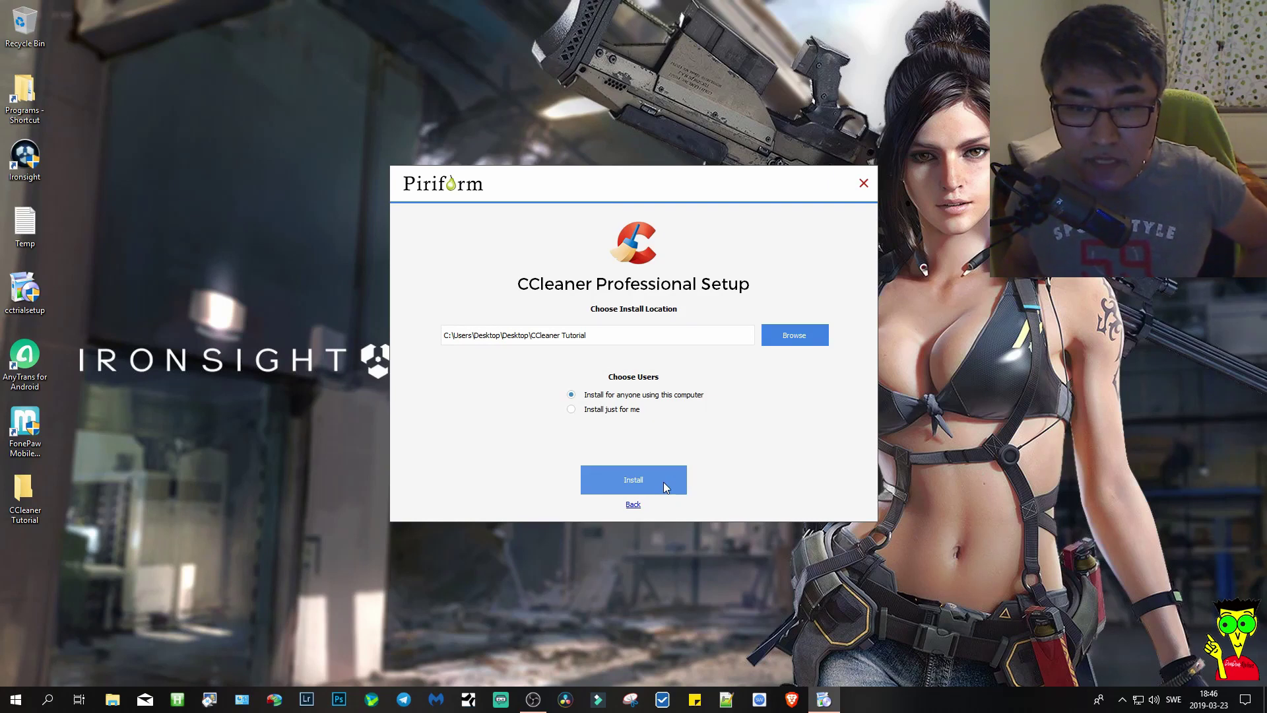
# Step: Install CCleaner Professional with the Install just for me option and show the installation details
pyautogui.click(597, 409)
pyautogui.click(645, 483)
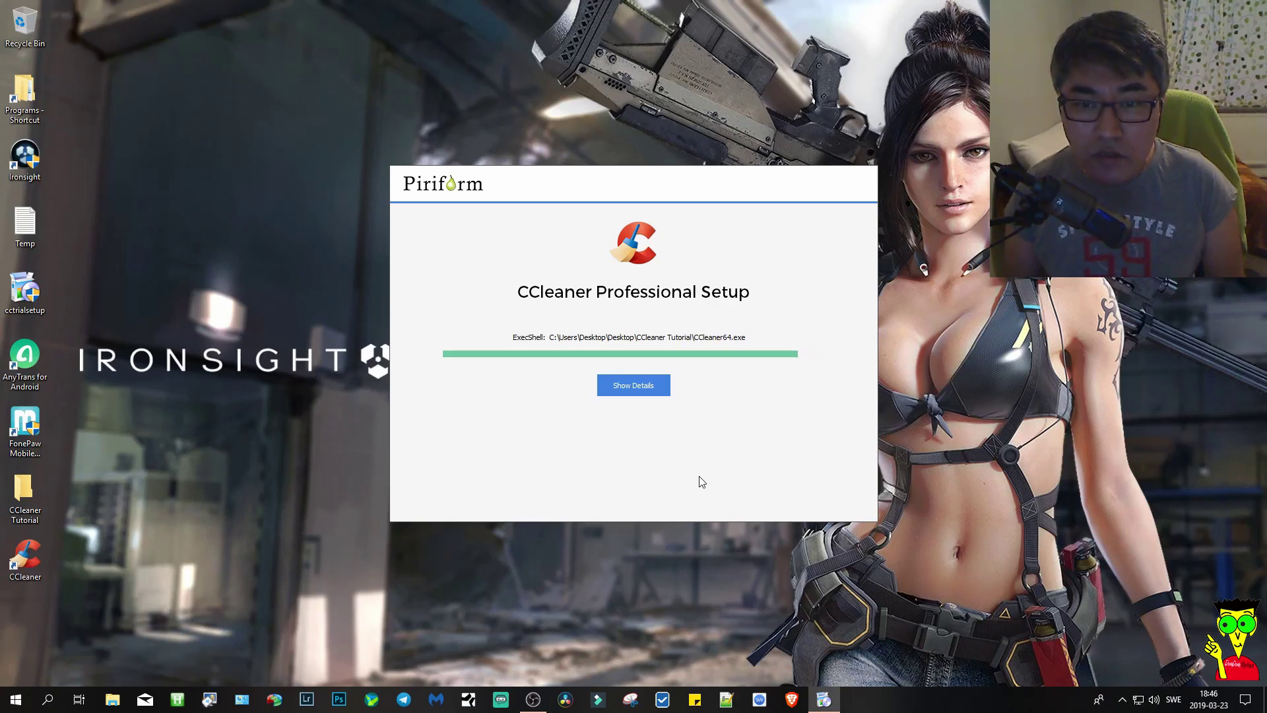
pyautogui.click(646, 388)
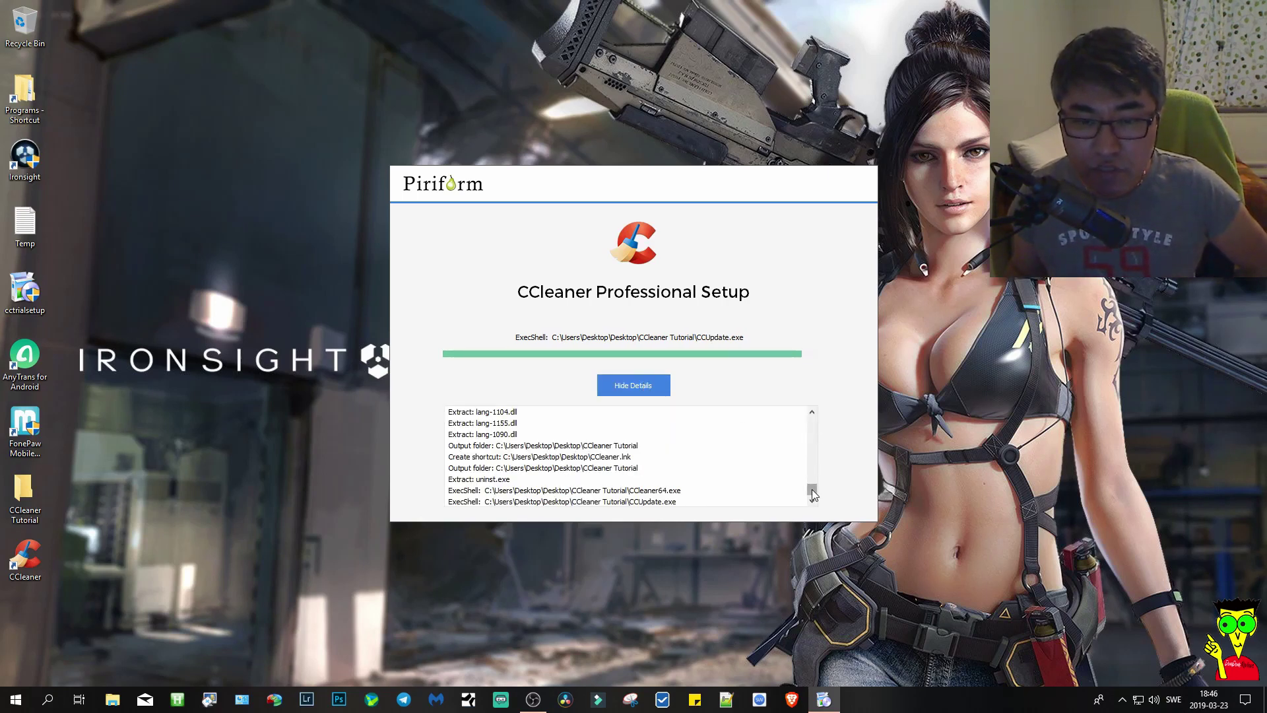
pyautogui.moveTo(814, 495); pyautogui.dragTo(812, 422)
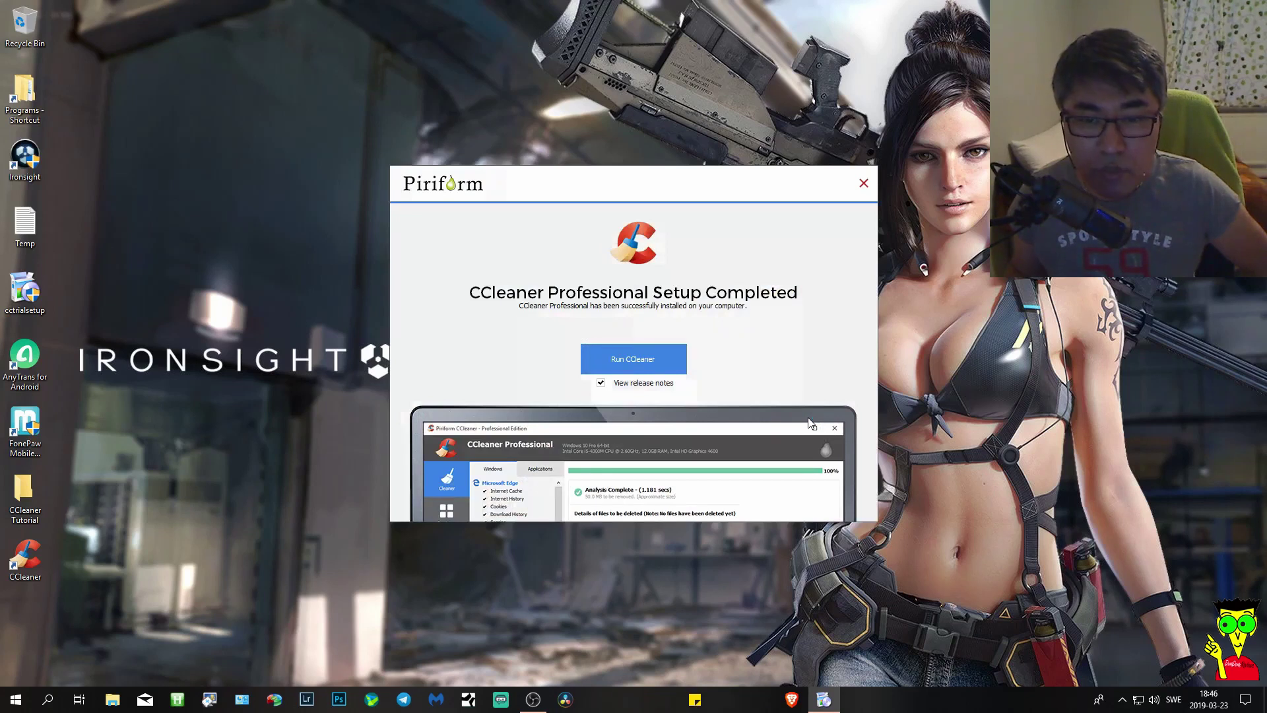
# Step: Run CCleaner without viewing the release notes and start the free trial, dismissing the registration form
pyautogui.click(602, 383)
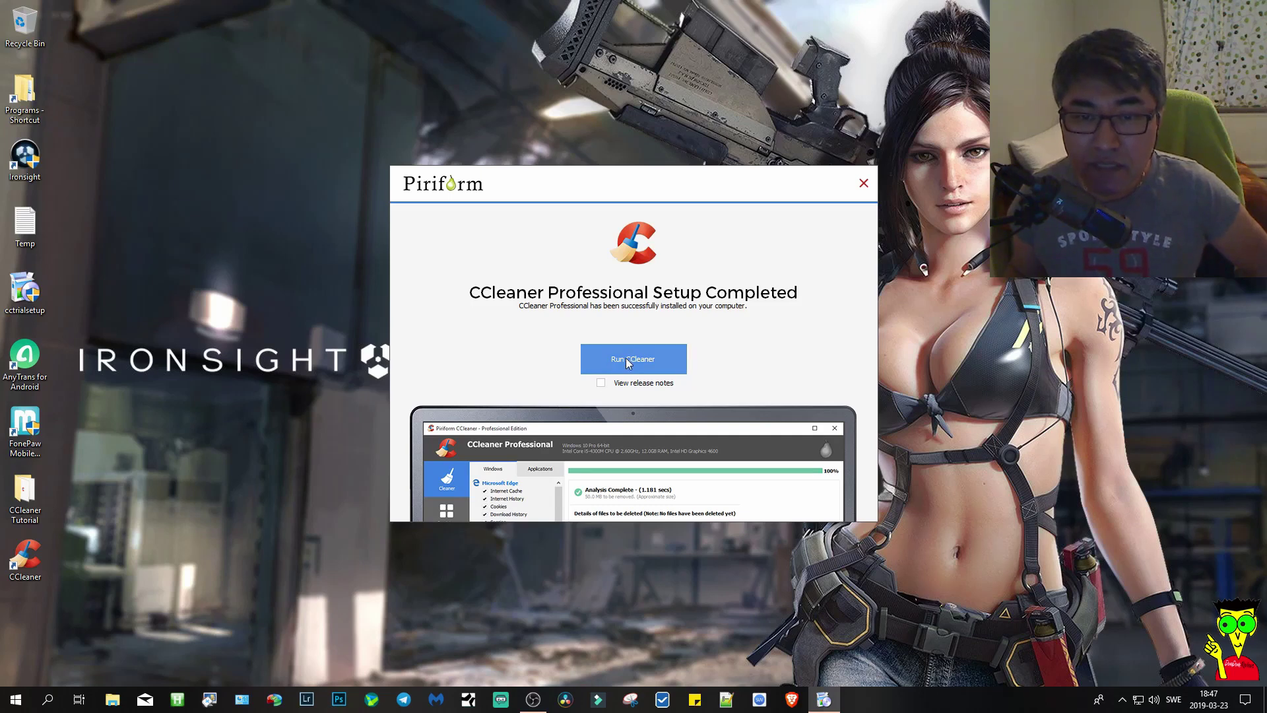
pyautogui.click(628, 362)
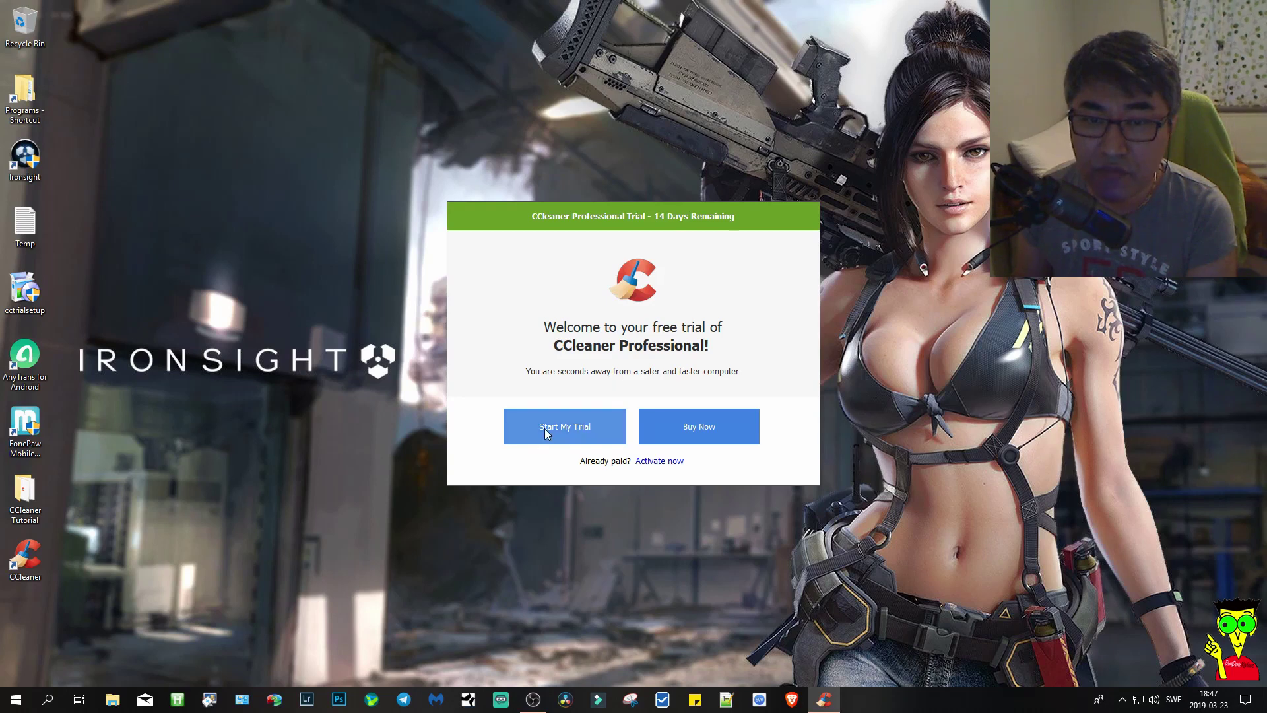
pyautogui.click(572, 438)
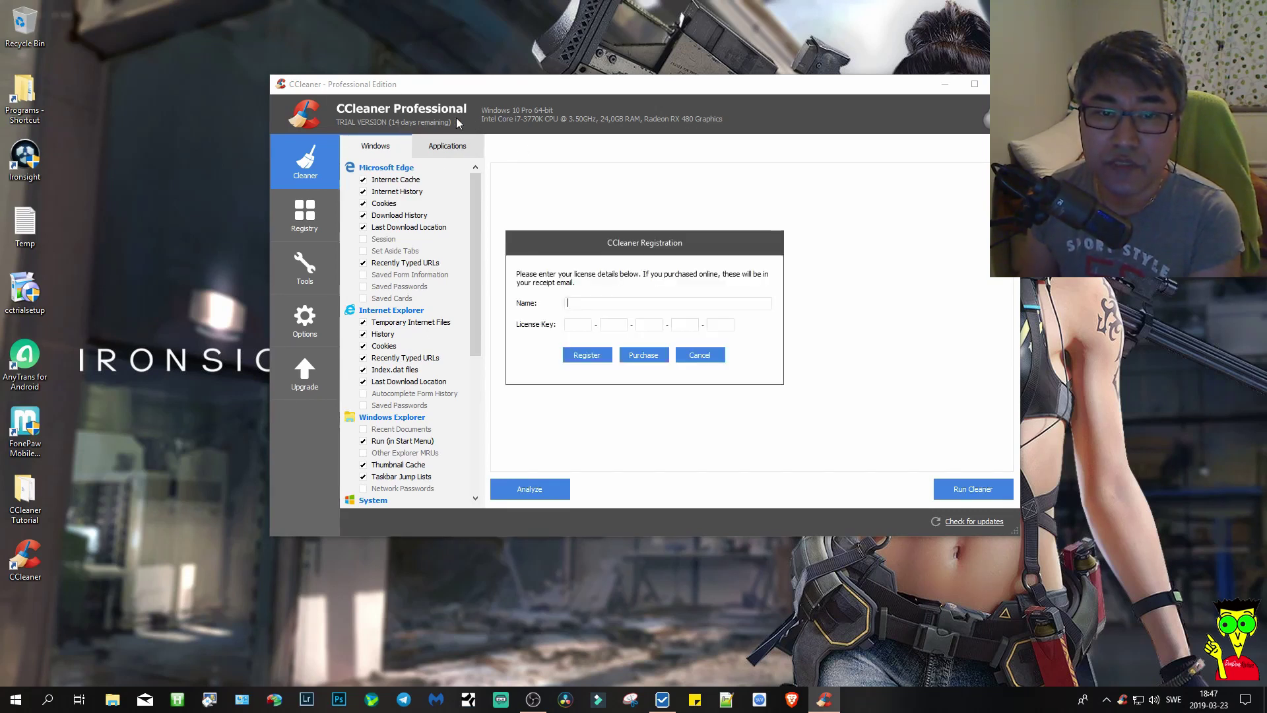
pyautogui.click(709, 356)
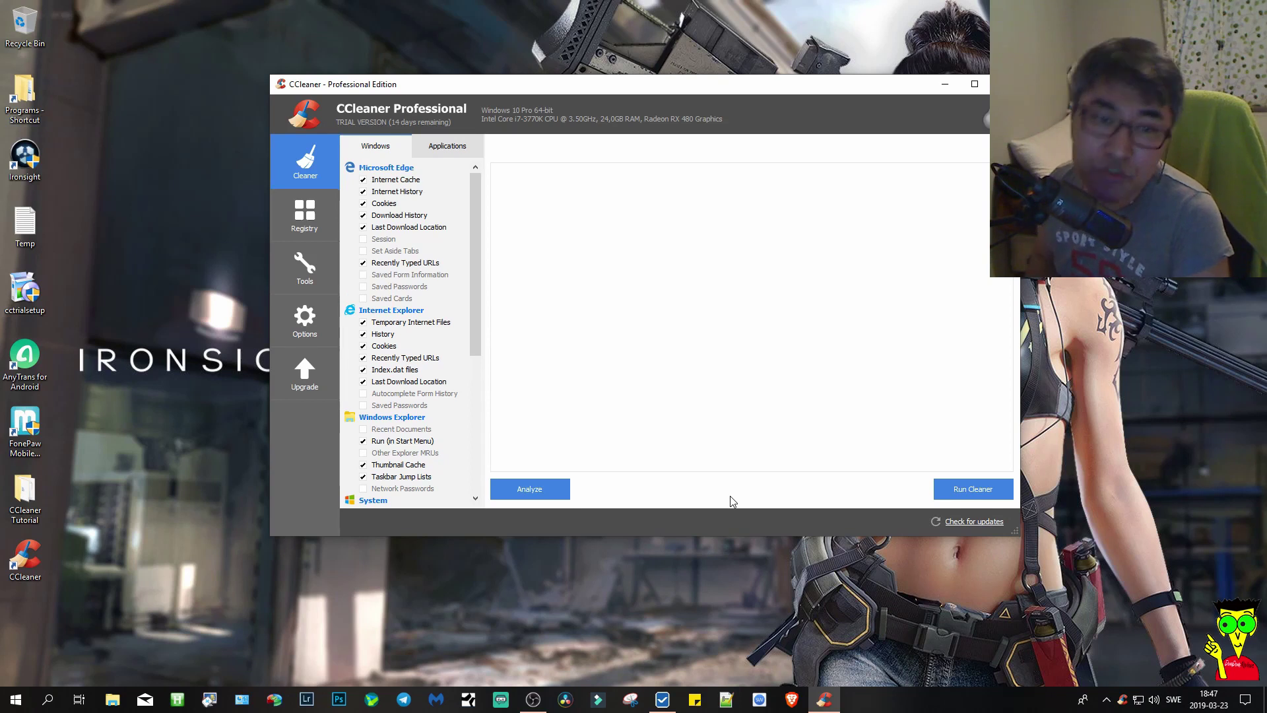
# Step: Analyze the system with the default cleaning selection and run the cleaner on the files to be deleted
pyautogui.click(533, 493)
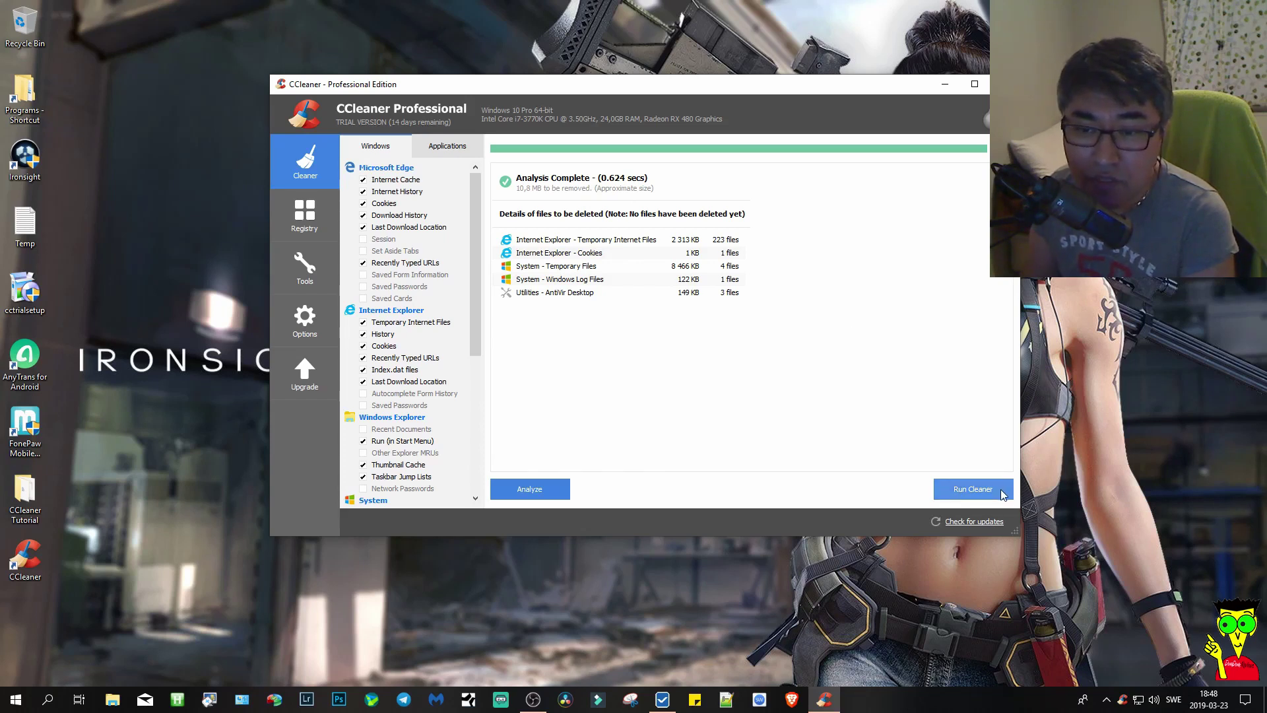
pyautogui.click(978, 492)
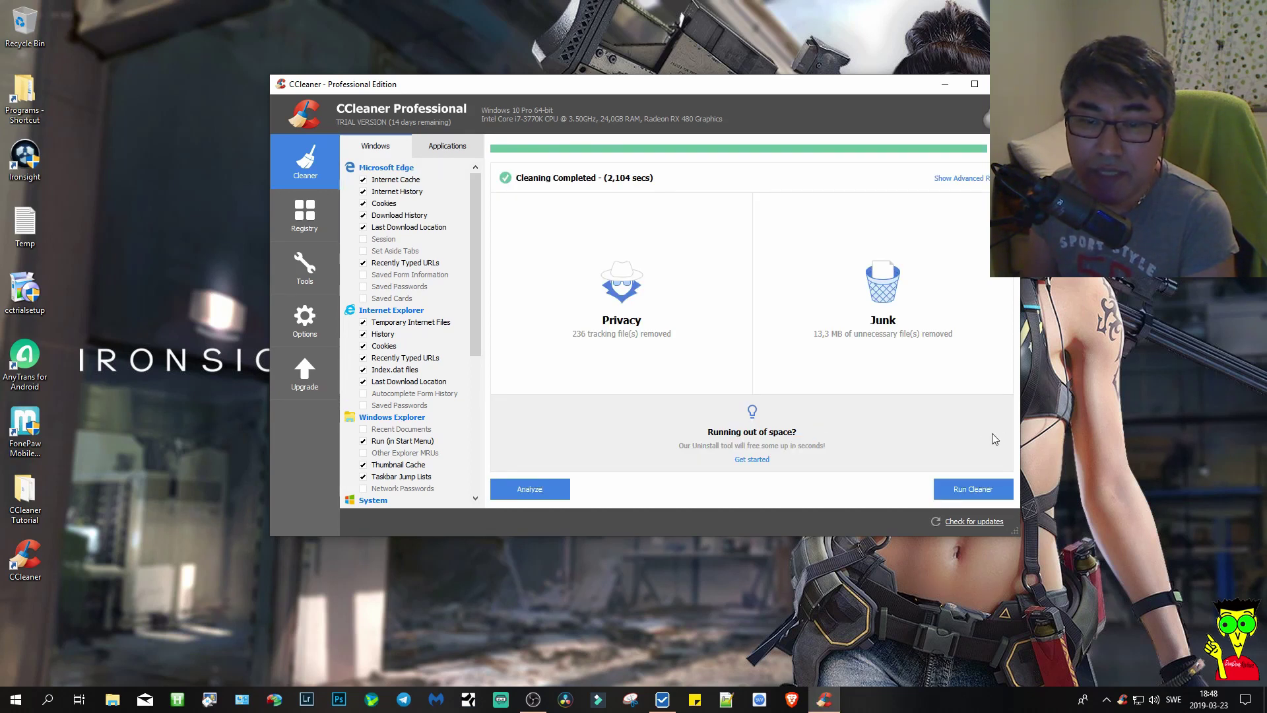
# Step: Scan the registry and fix all selected issues without backing it up, repeating the scan to check for remaining issues
pyautogui.click(302, 216)
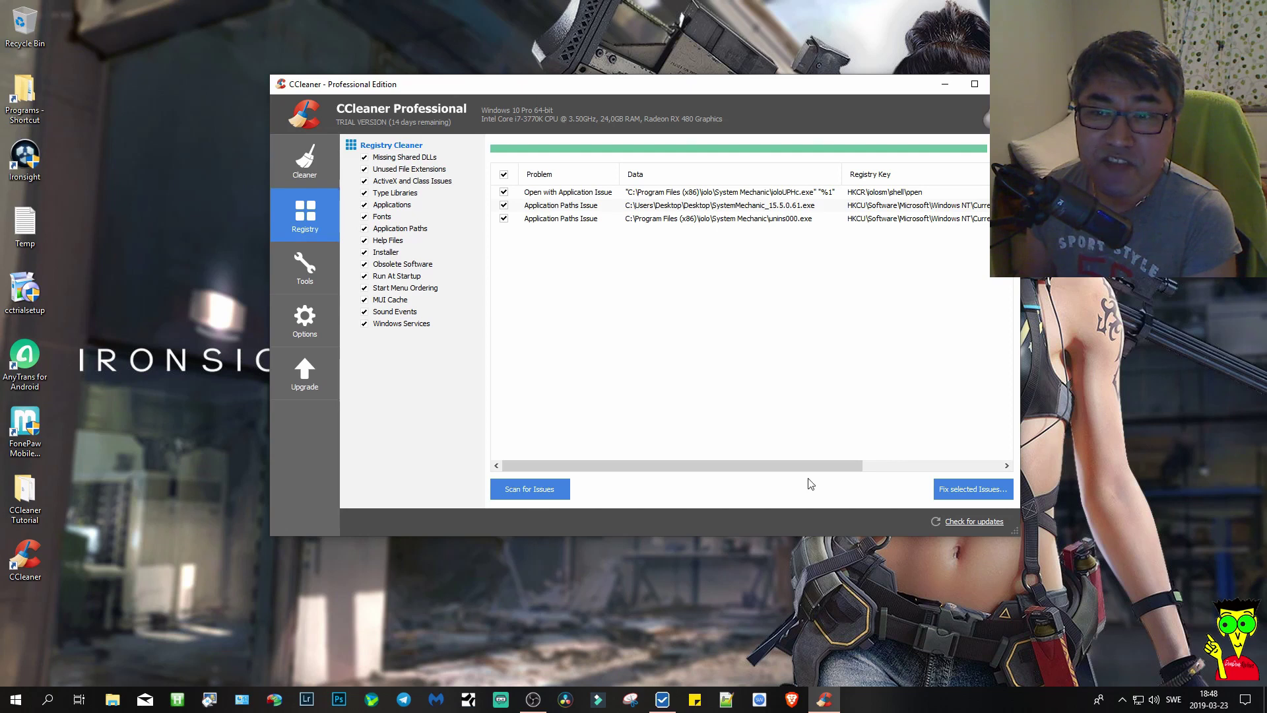
pyautogui.click(949, 488)
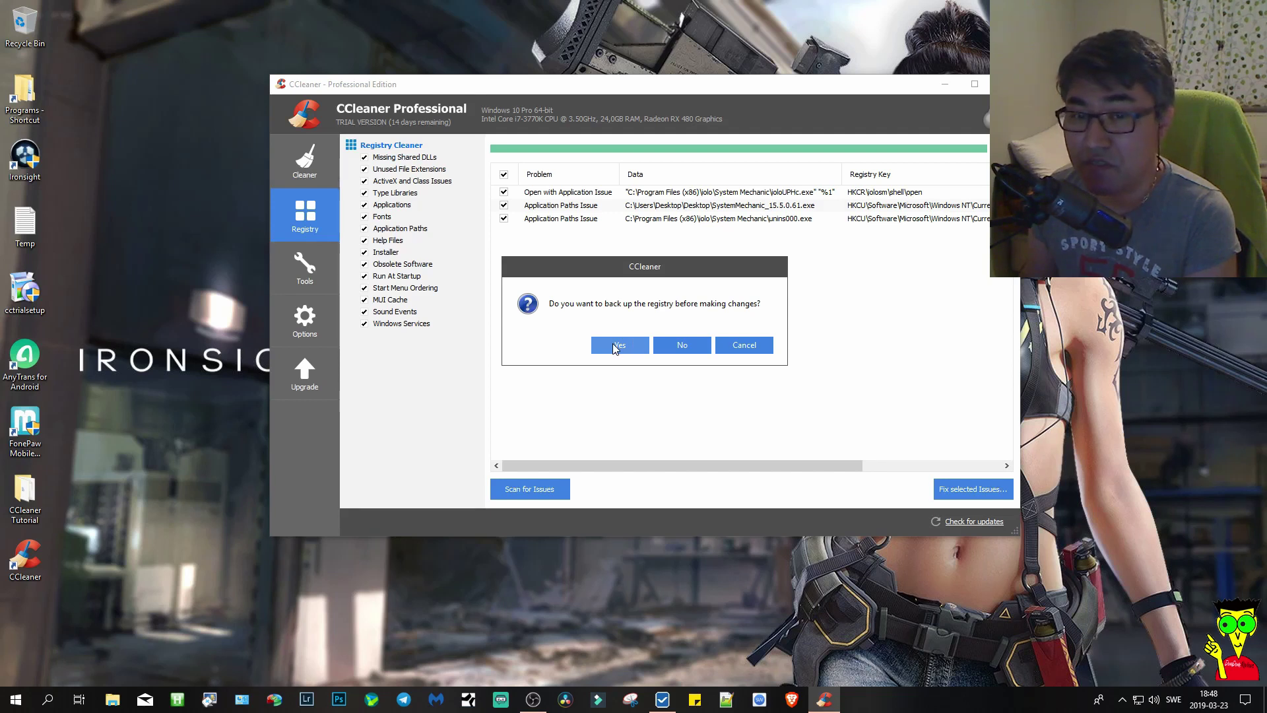
pyautogui.click(684, 345)
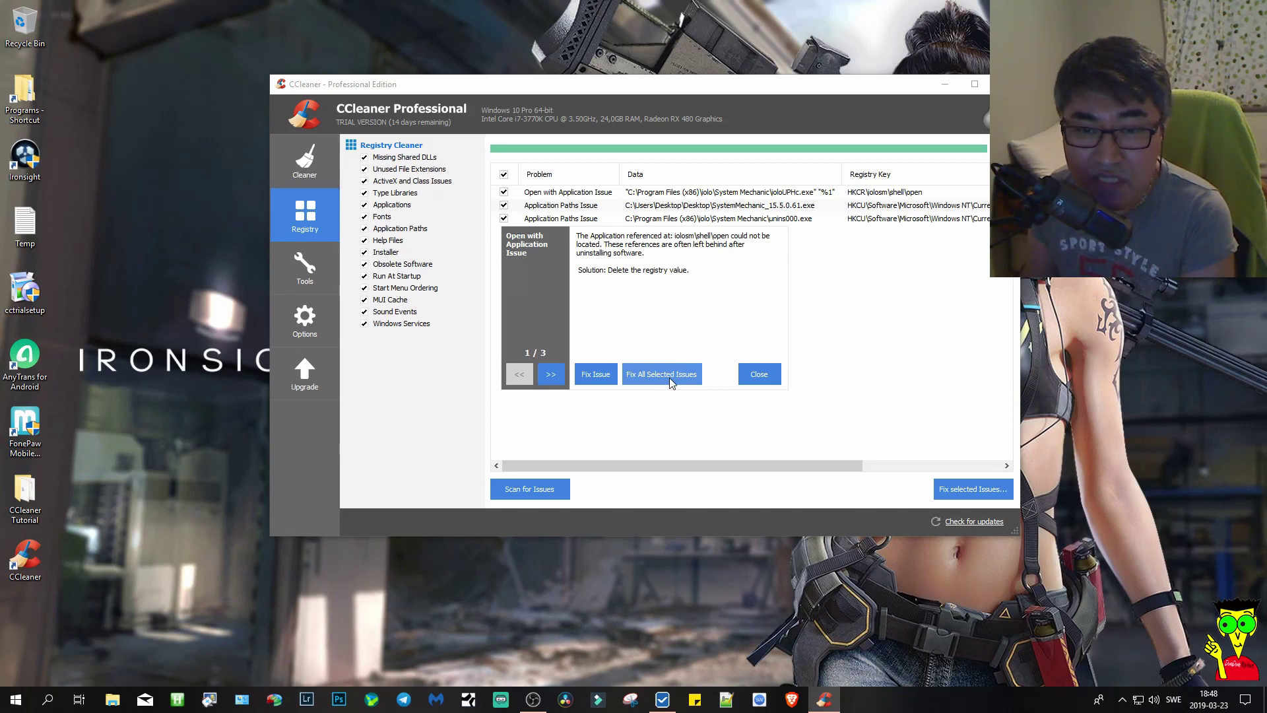
pyautogui.click(670, 378)
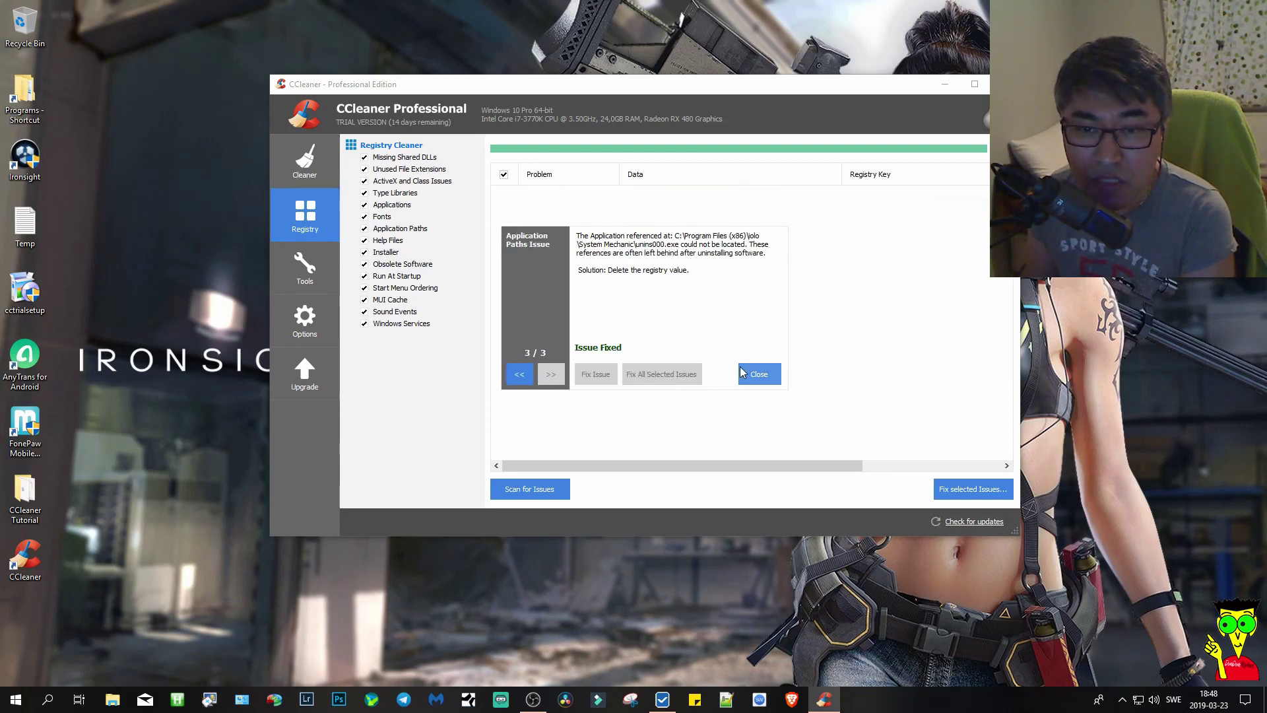
pyautogui.click(756, 382)
pyautogui.click(522, 490)
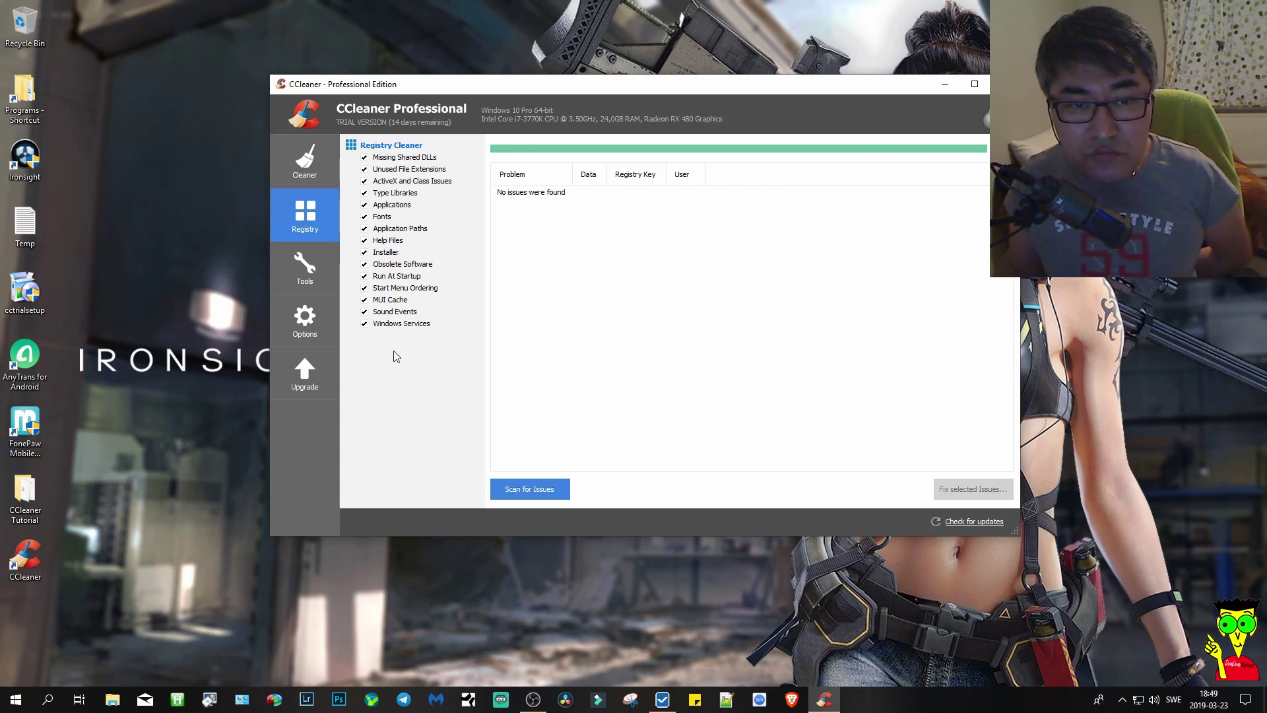
# Step: Review the Cleaner's selectable cleaning items for Windows and for installed applications, including uTorrent
pyautogui.click(301, 177)
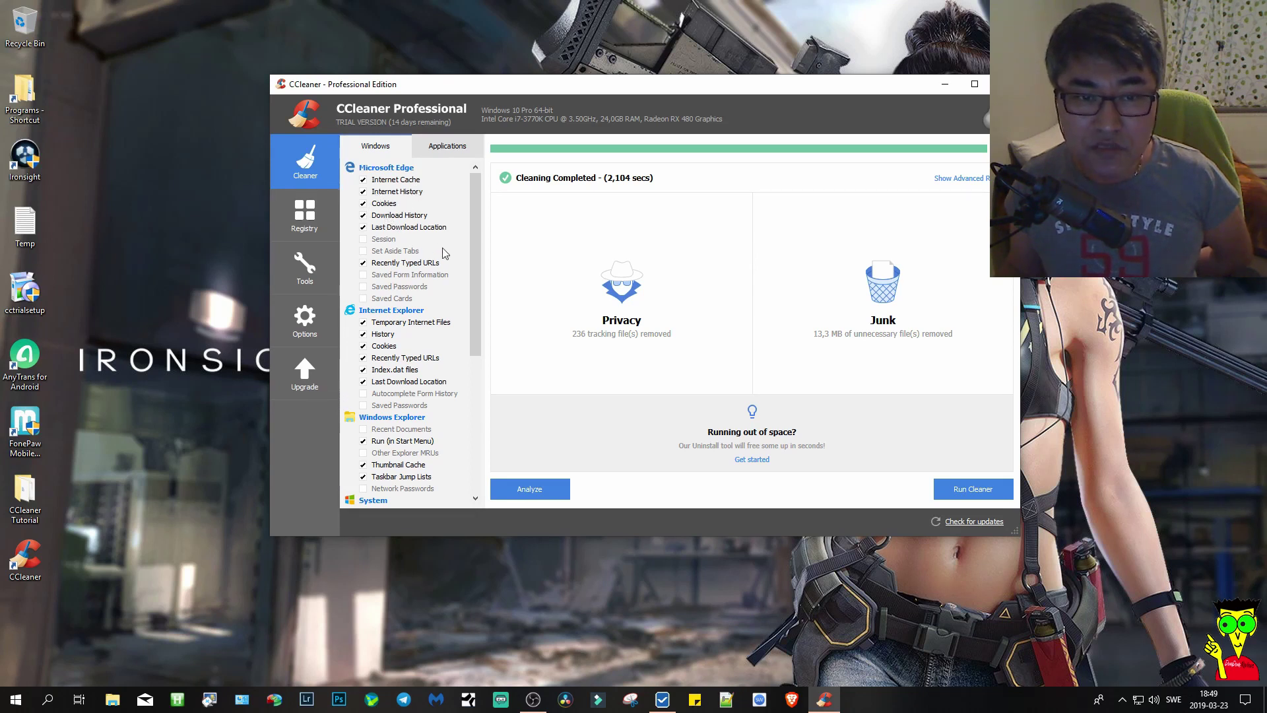
pyautogui.moveTo(476, 303); pyautogui.dragTo(465, 401)
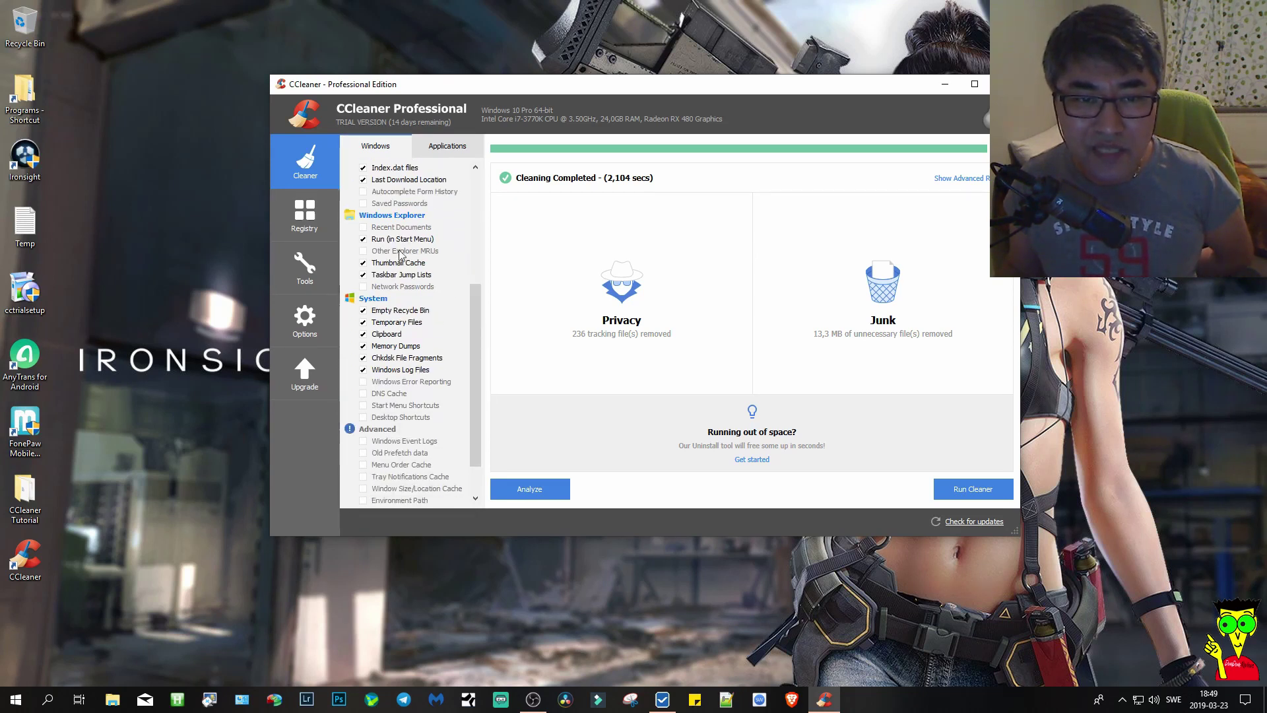
pyautogui.scroll(-2, 478, 385)
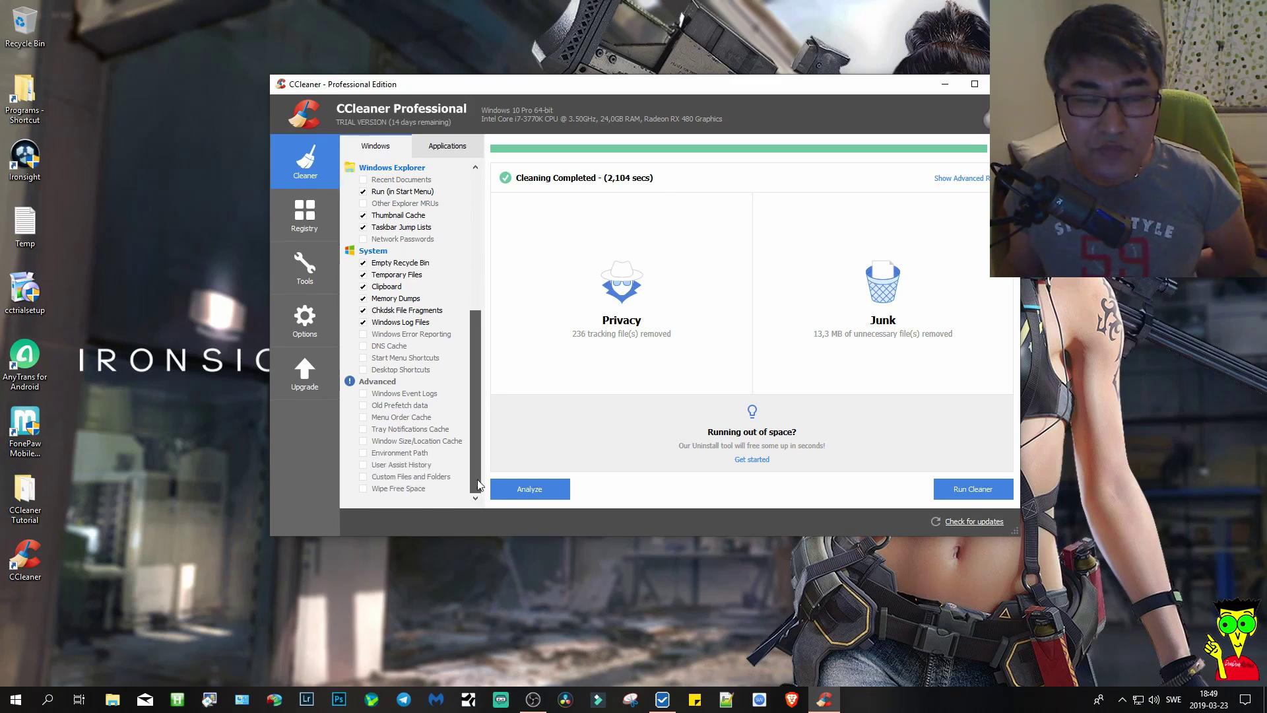
pyautogui.moveTo(472, 438); pyautogui.dragTo(472, 301)
pyautogui.click(432, 145)
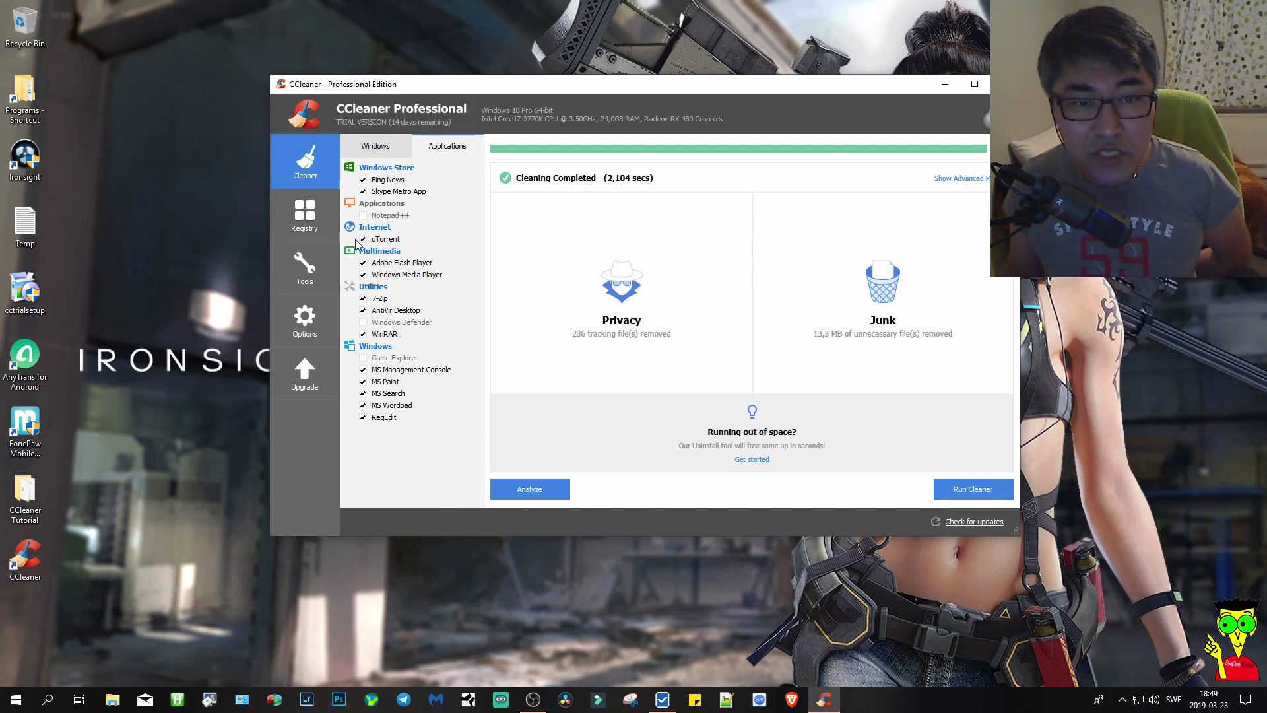
pyautogui.click(386, 239)
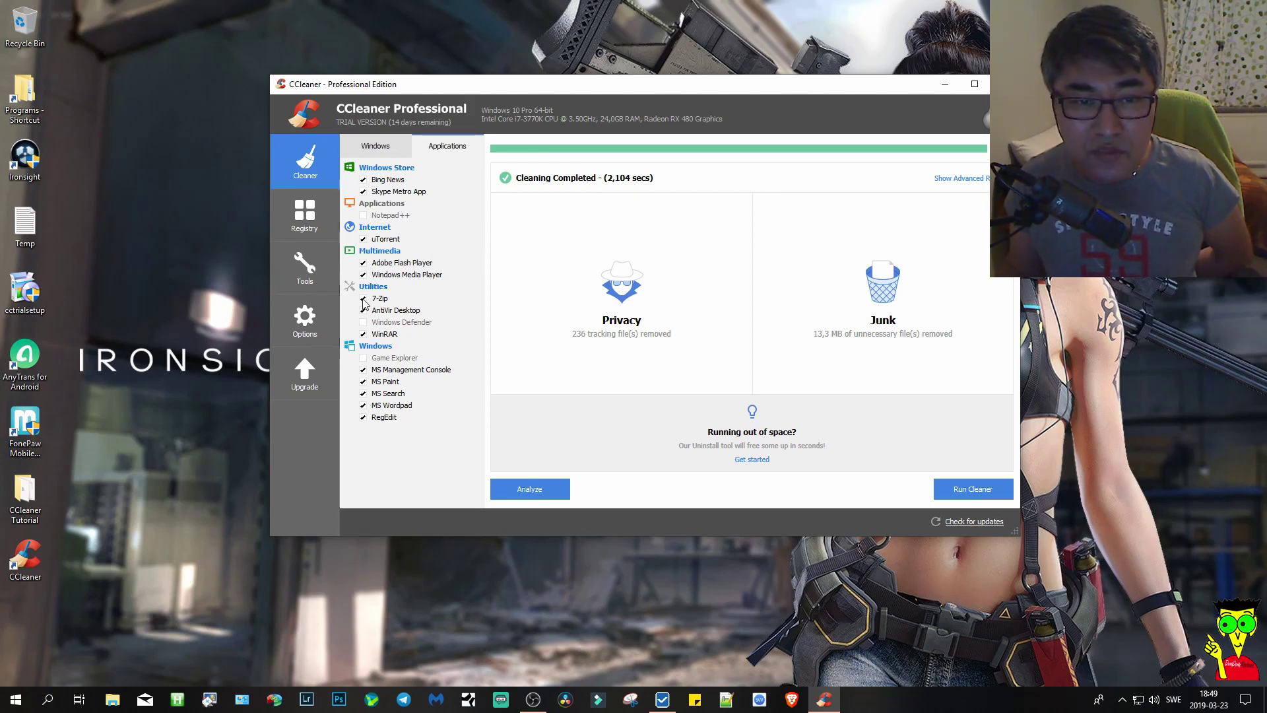
# Step: Look through the installed programs in the Uninstall tool, checking which actions are available for different entries
pyautogui.click(312, 280)
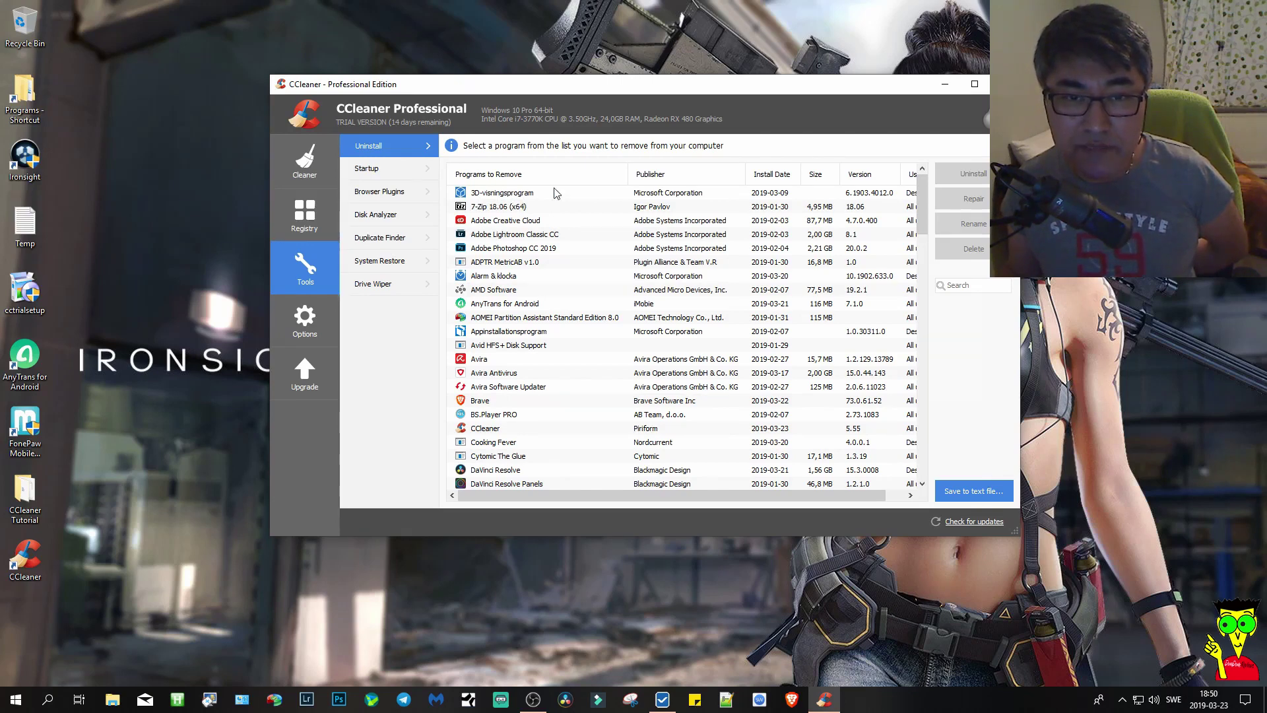
pyautogui.click(522, 194)
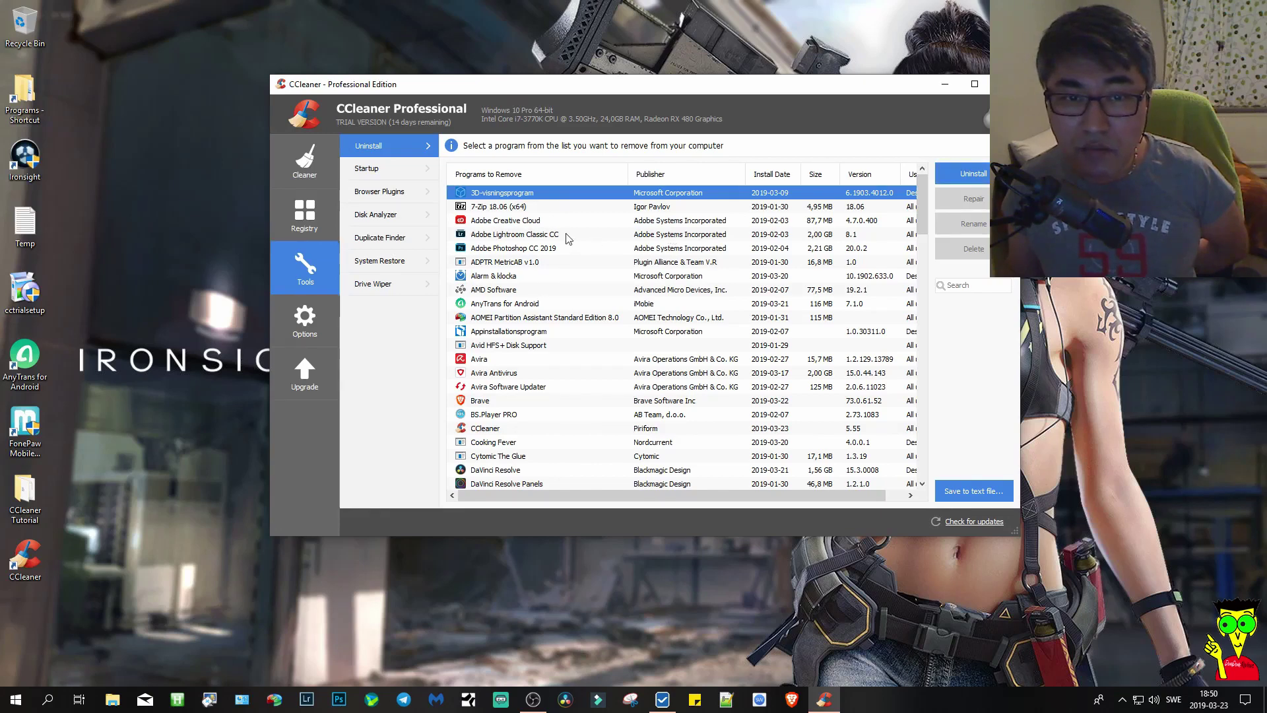
pyautogui.click(516, 221)
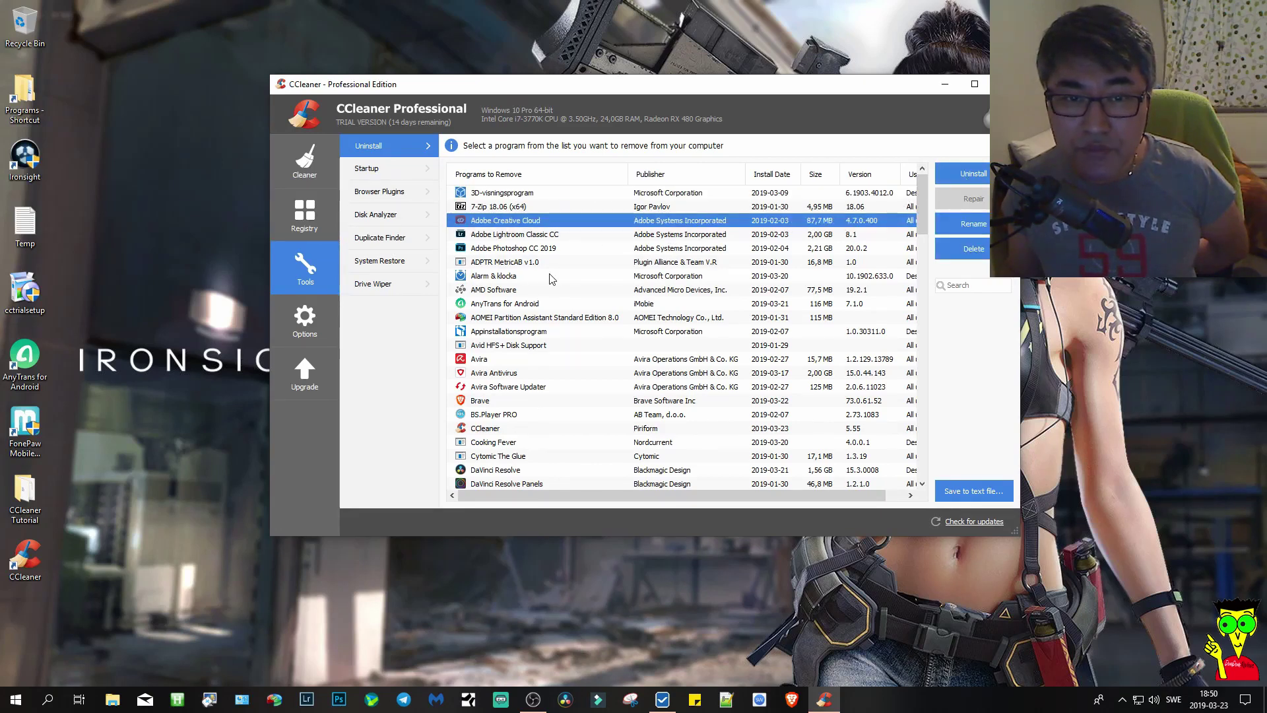
pyautogui.click(494, 276)
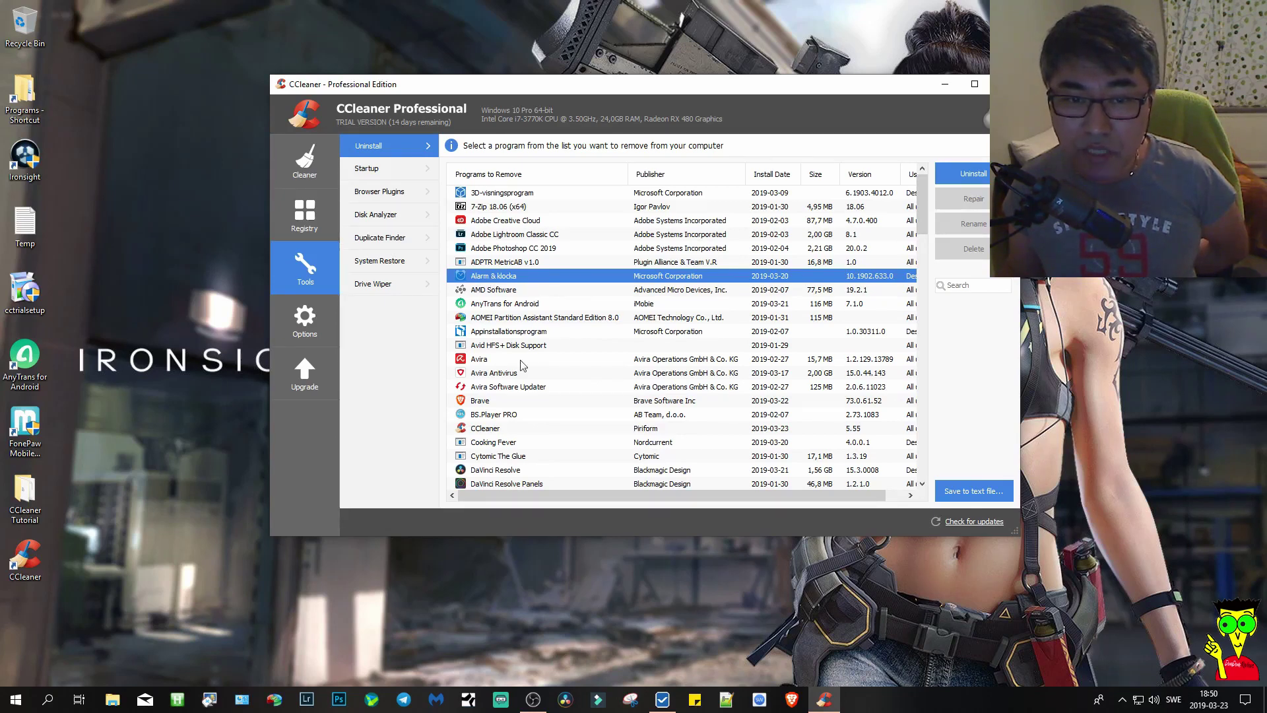
pyautogui.scroll(-5, 518, 400)
pyautogui.scroll(-6, 551, 381)
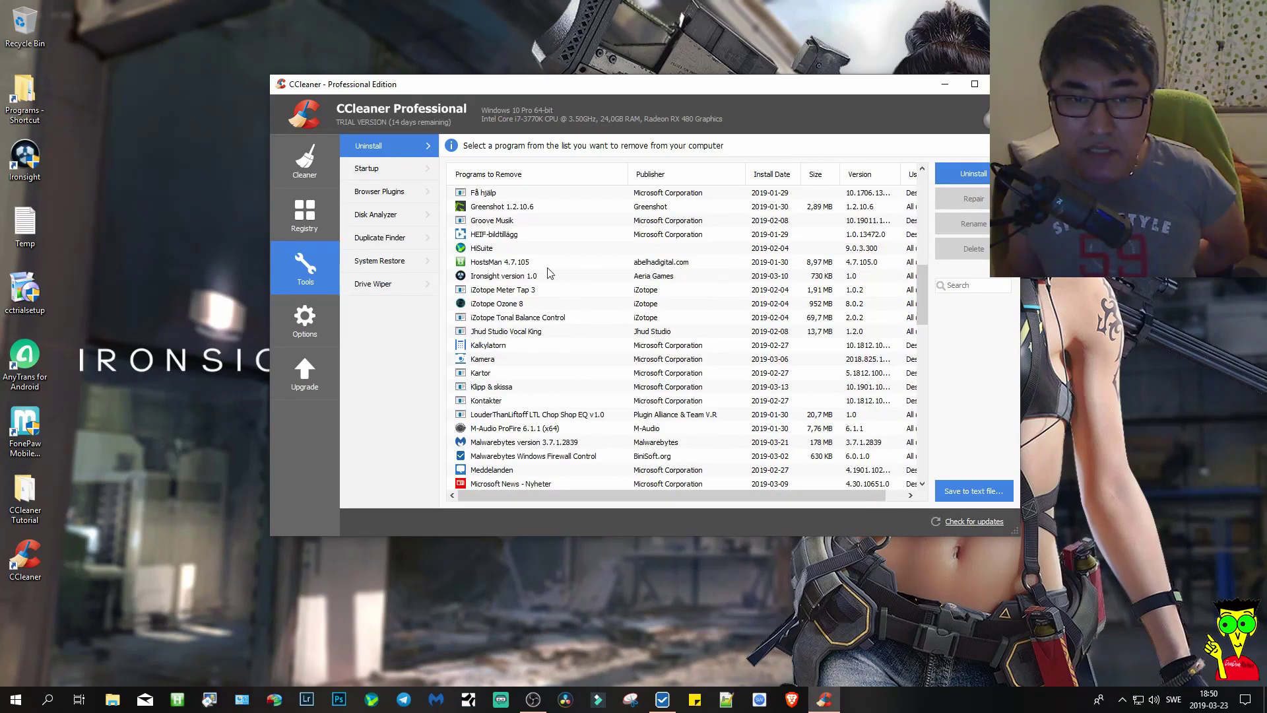
pyautogui.scroll(-6, 573, 380)
pyautogui.scroll(-6, 558, 365)
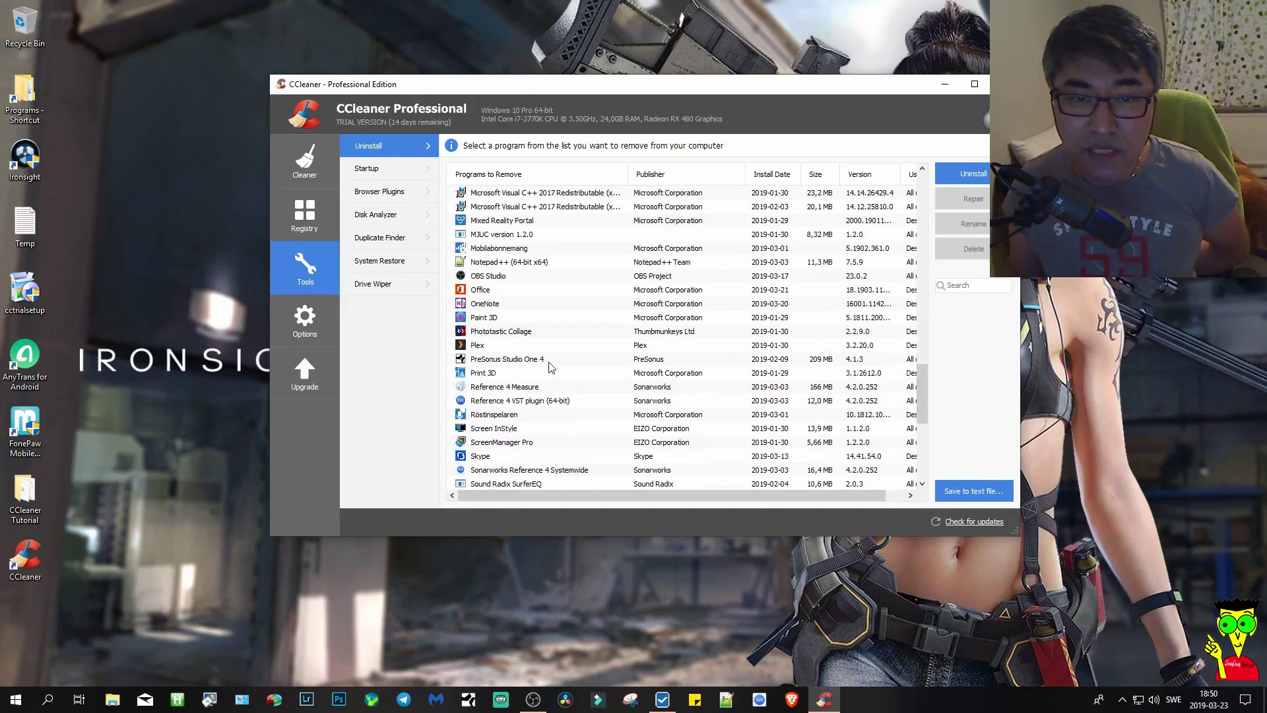
pyautogui.scroll(-7, 551, 367)
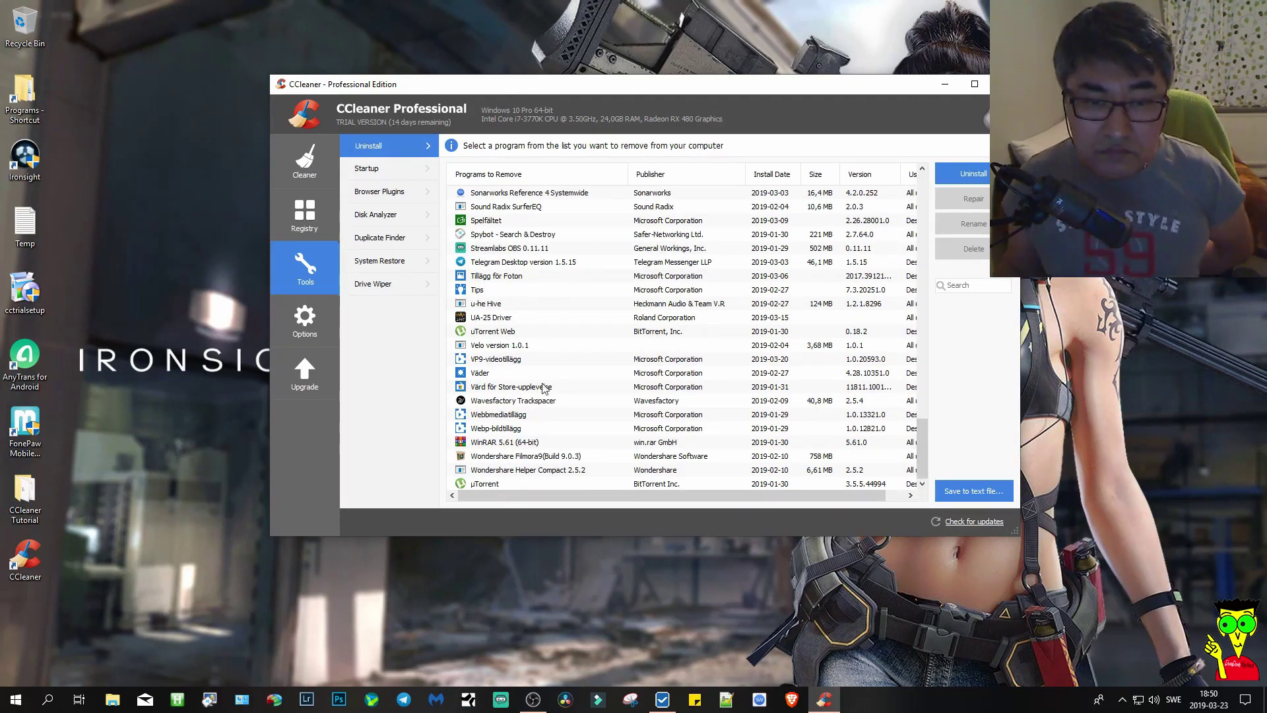
pyautogui.scroll(8, 548, 387)
# Step: Shift the CCleaner window slightly and show the programs set to run at Windows startup
pyautogui.moveTo(451, 87); pyautogui.dragTo(432, 79)
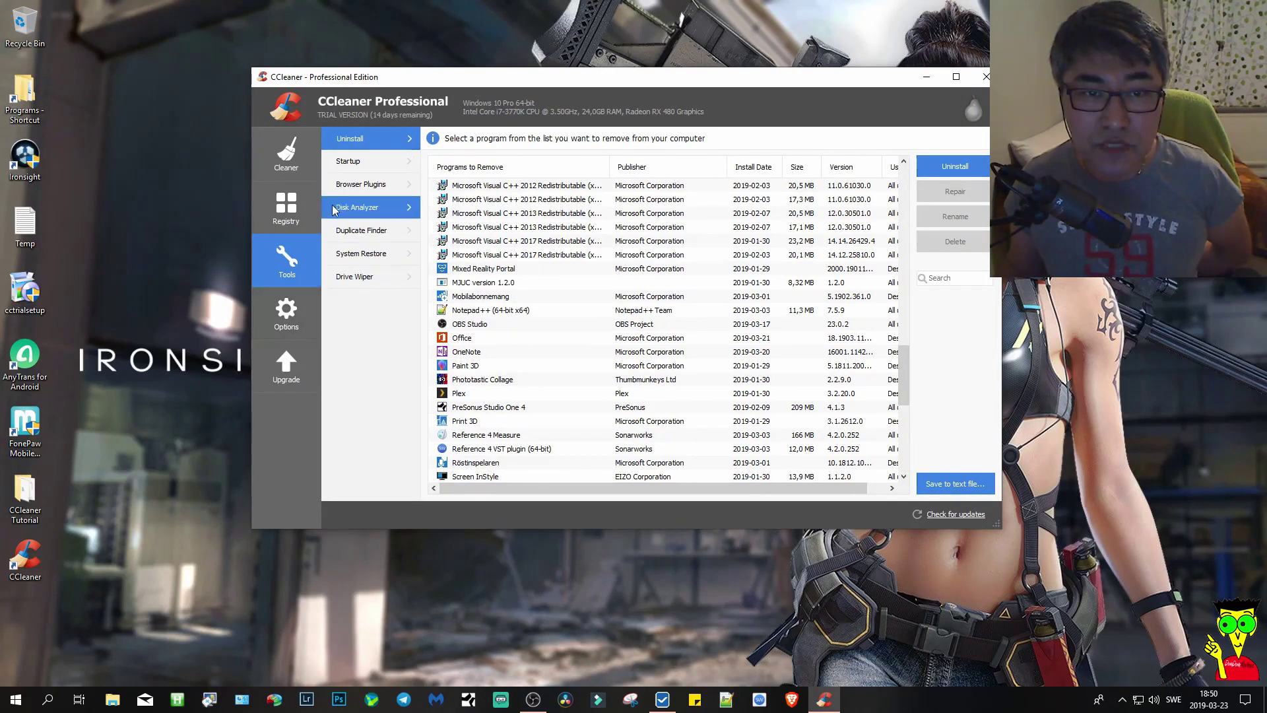
pyautogui.click(349, 162)
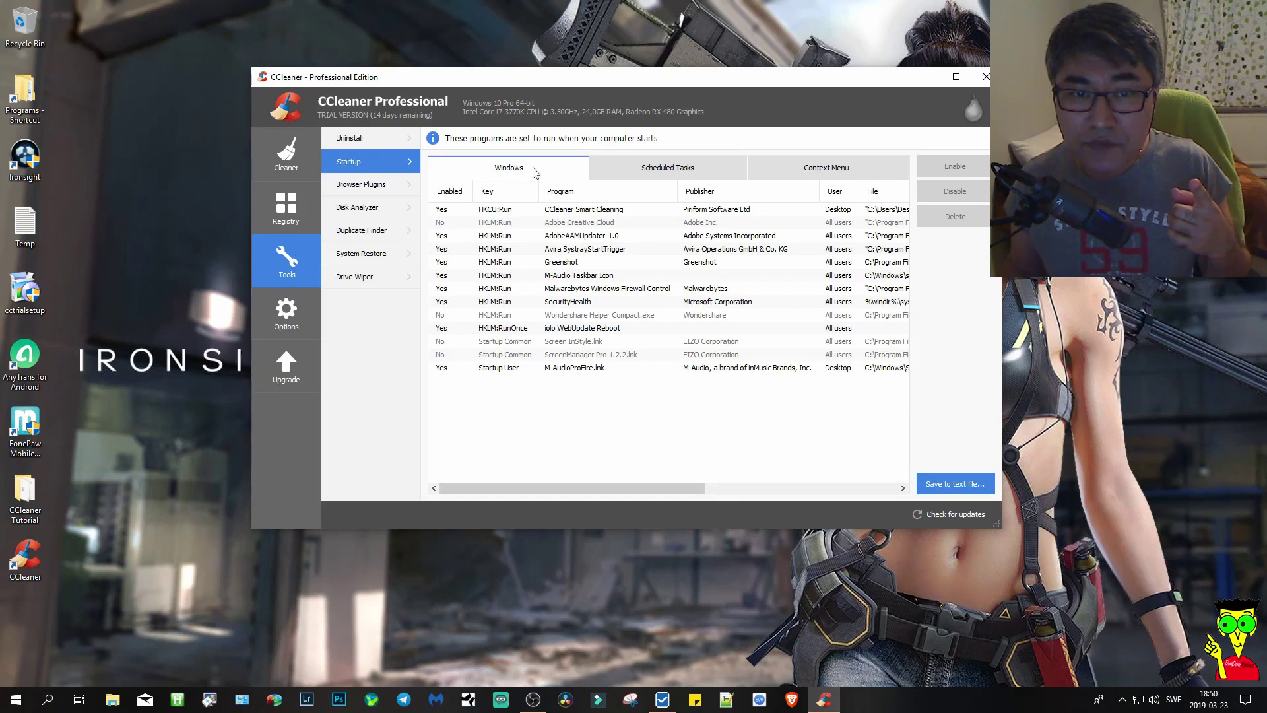
# Step: Disable the AdobeAAMUpdater-1.0 and iolo WebUpdate Reboot entries so they do not run at Windows startup
pyautogui.click(565, 238)
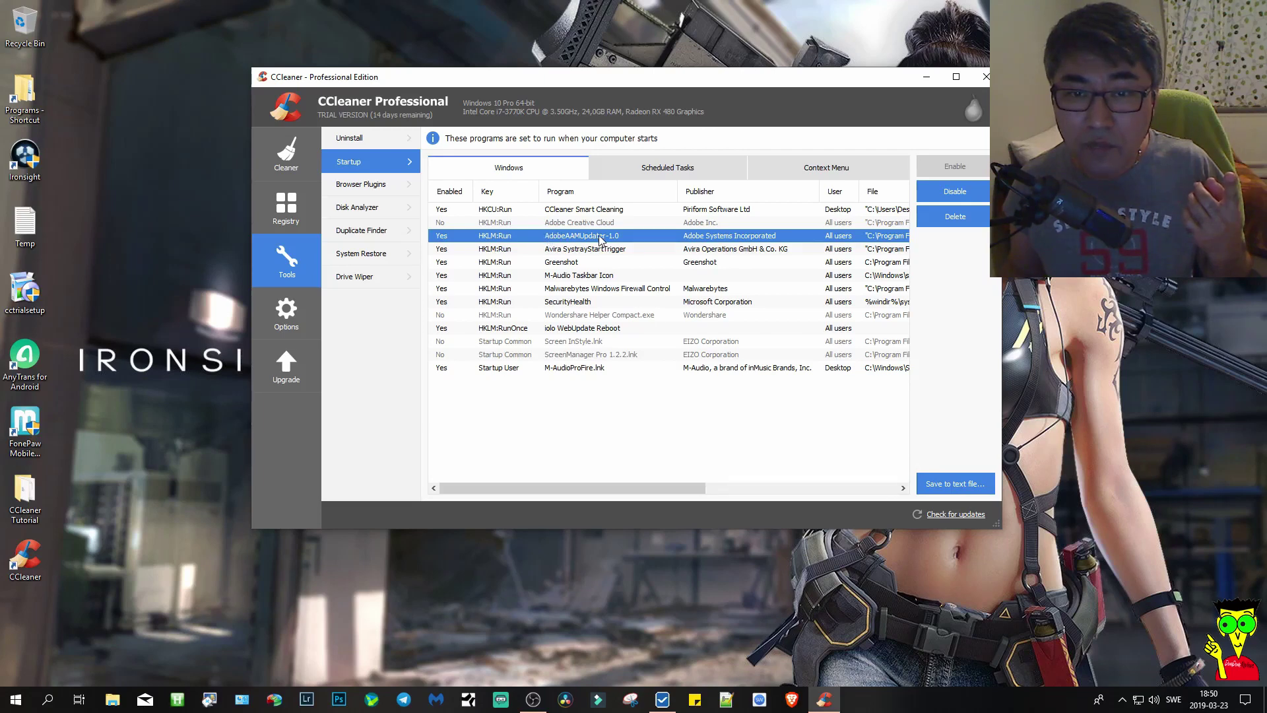
pyautogui.click(954, 191)
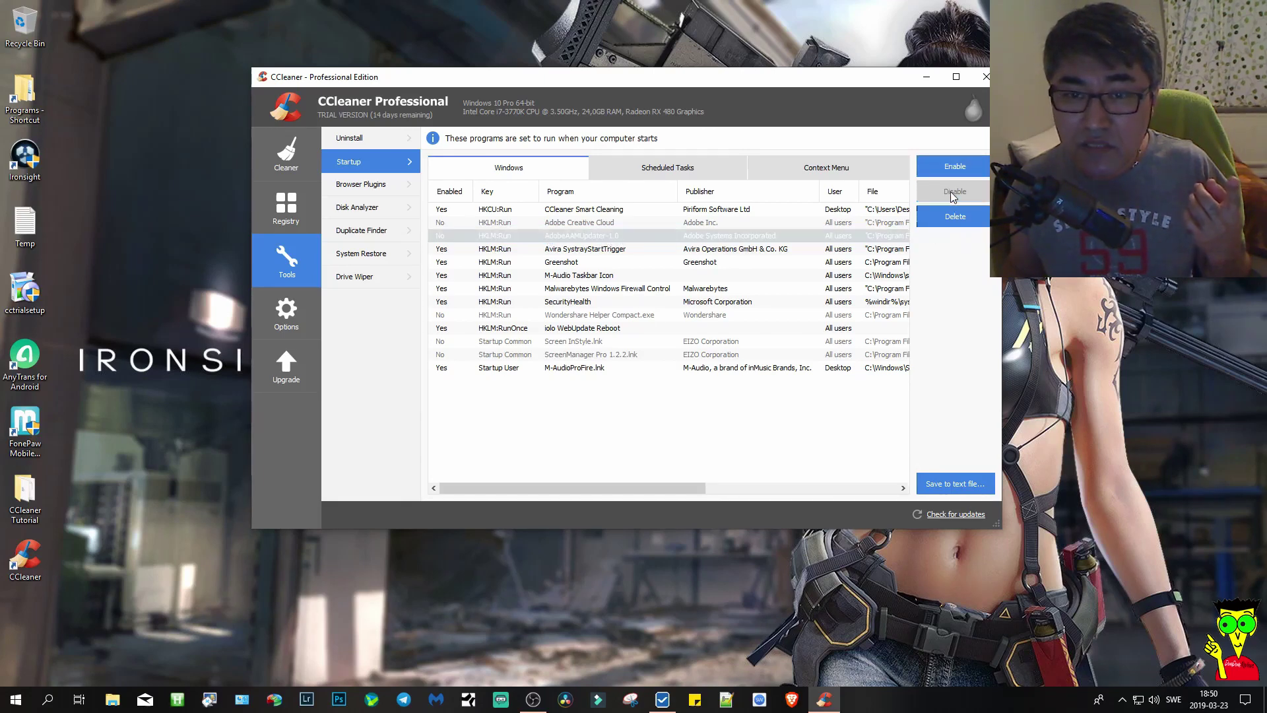
pyautogui.click(584, 252)
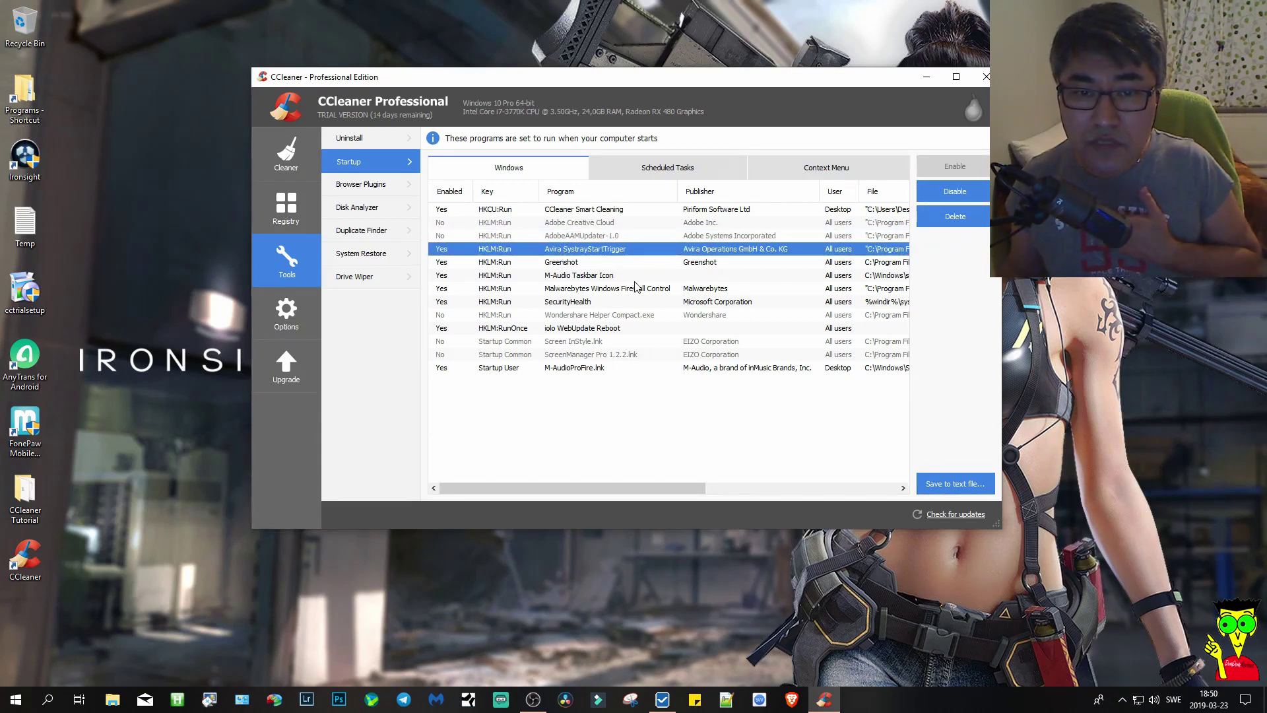
pyautogui.click(572, 305)
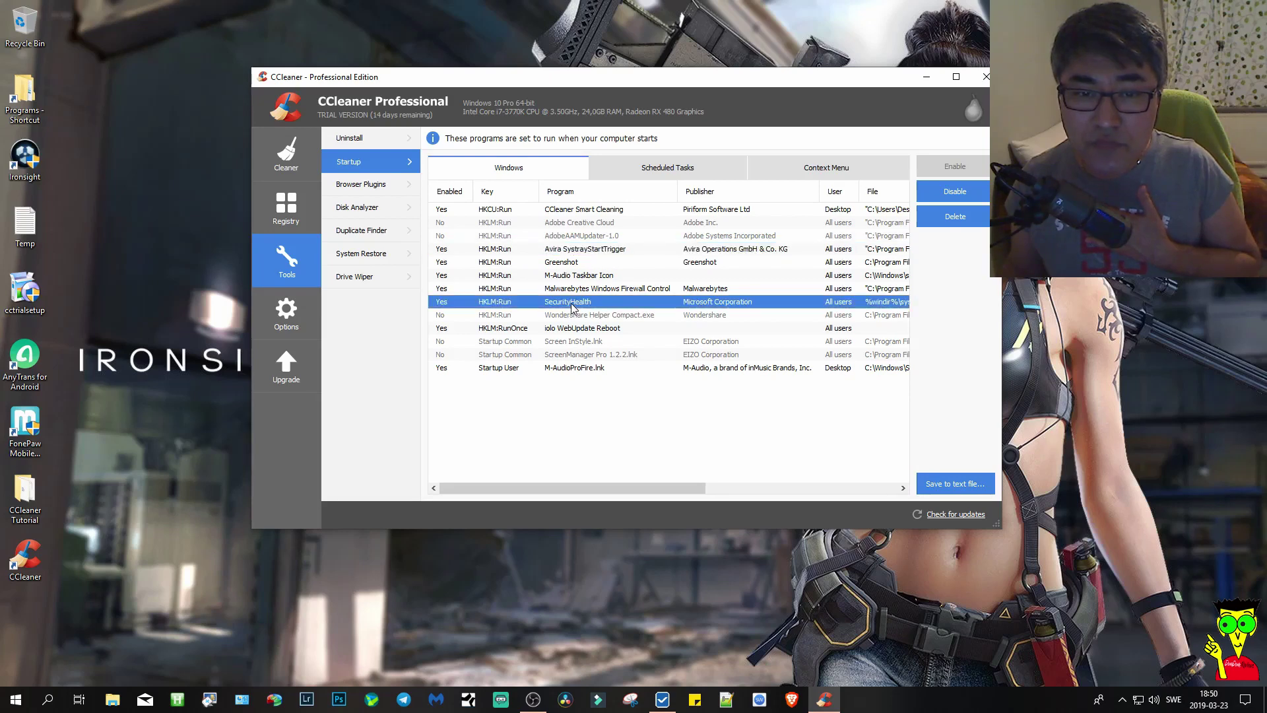
pyautogui.click(597, 330)
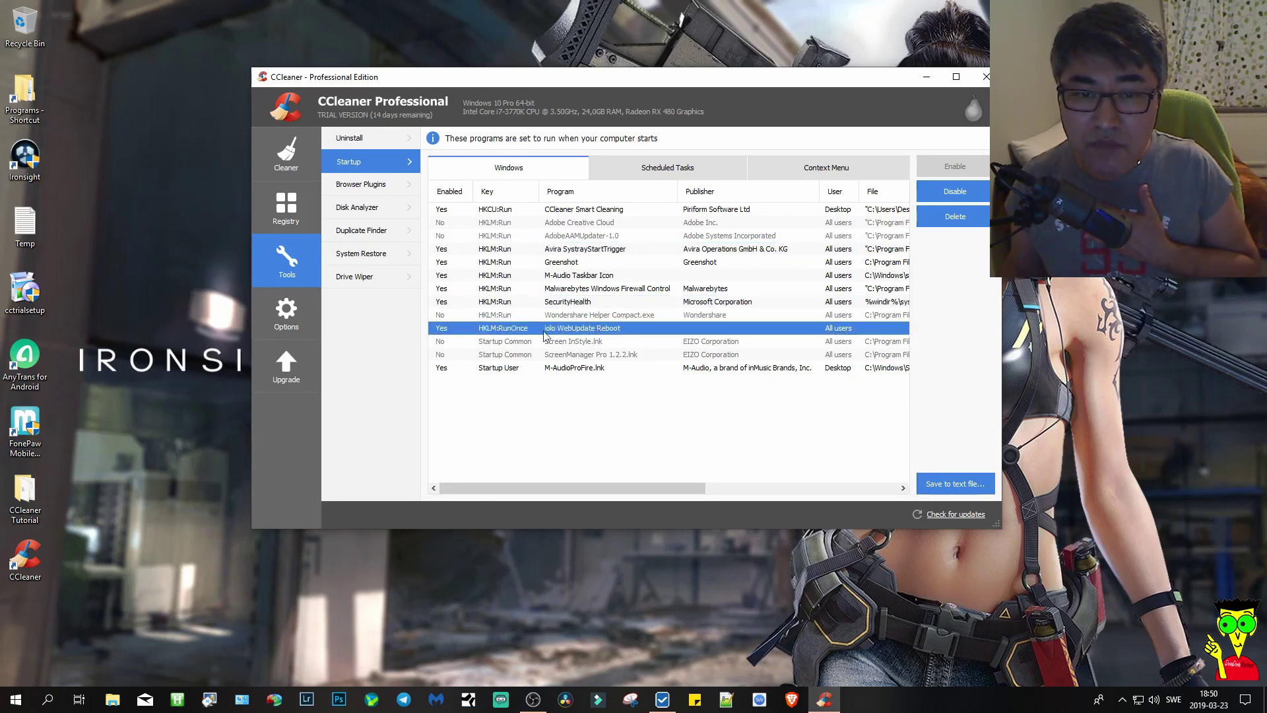
pyautogui.click(927, 192)
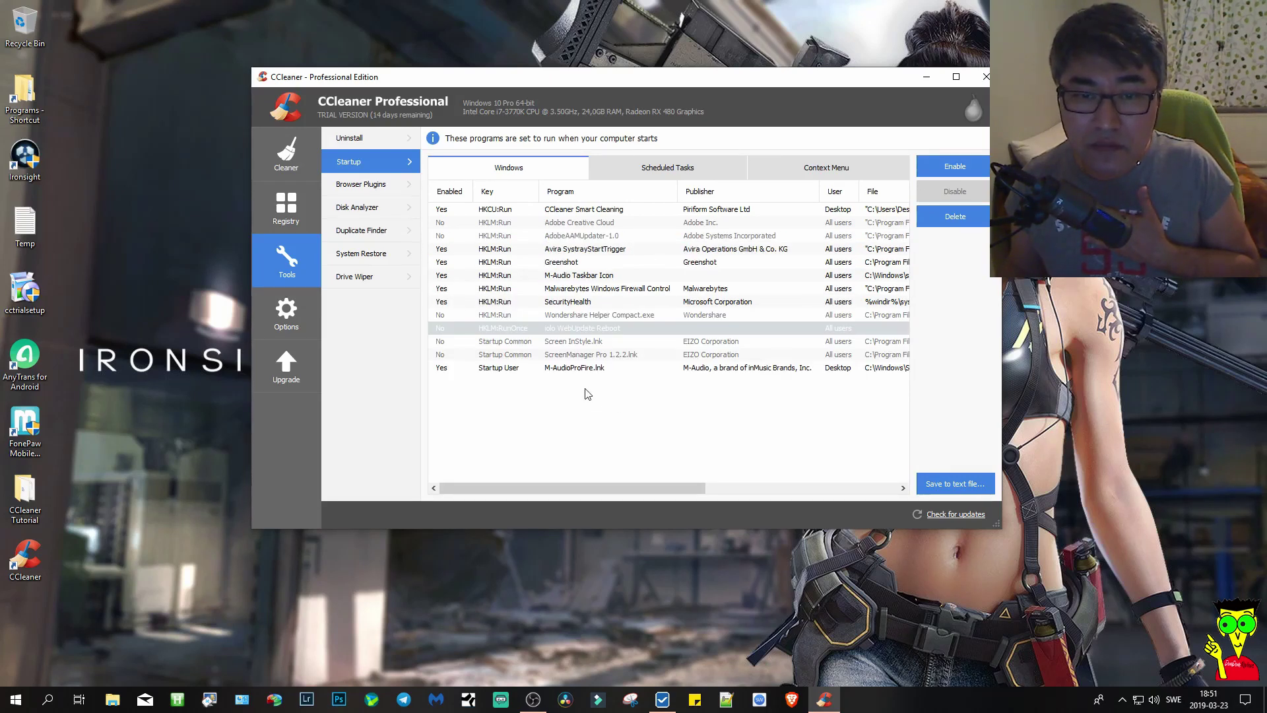
pyautogui.click(563, 212)
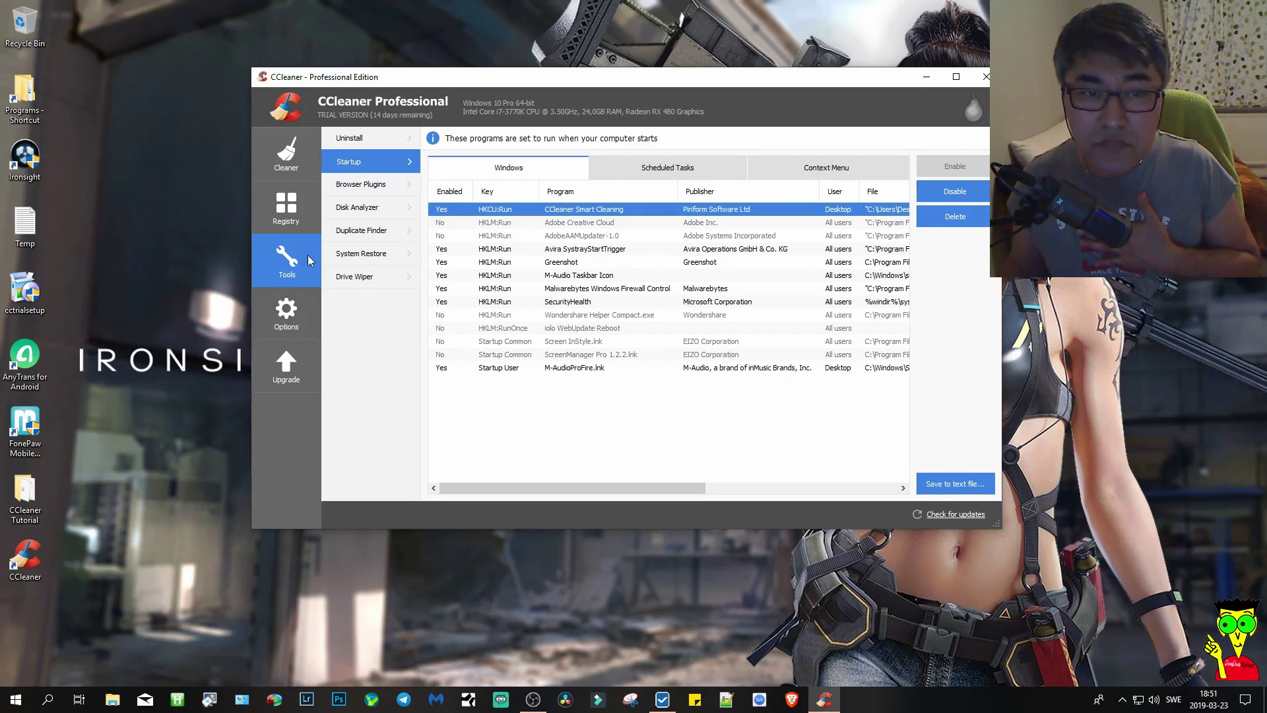
# Step: Look through the Browser Plugins, Disk Analyzer, Duplicate Finder, System Restore and Drive Wiper tools
pyautogui.click(361, 188)
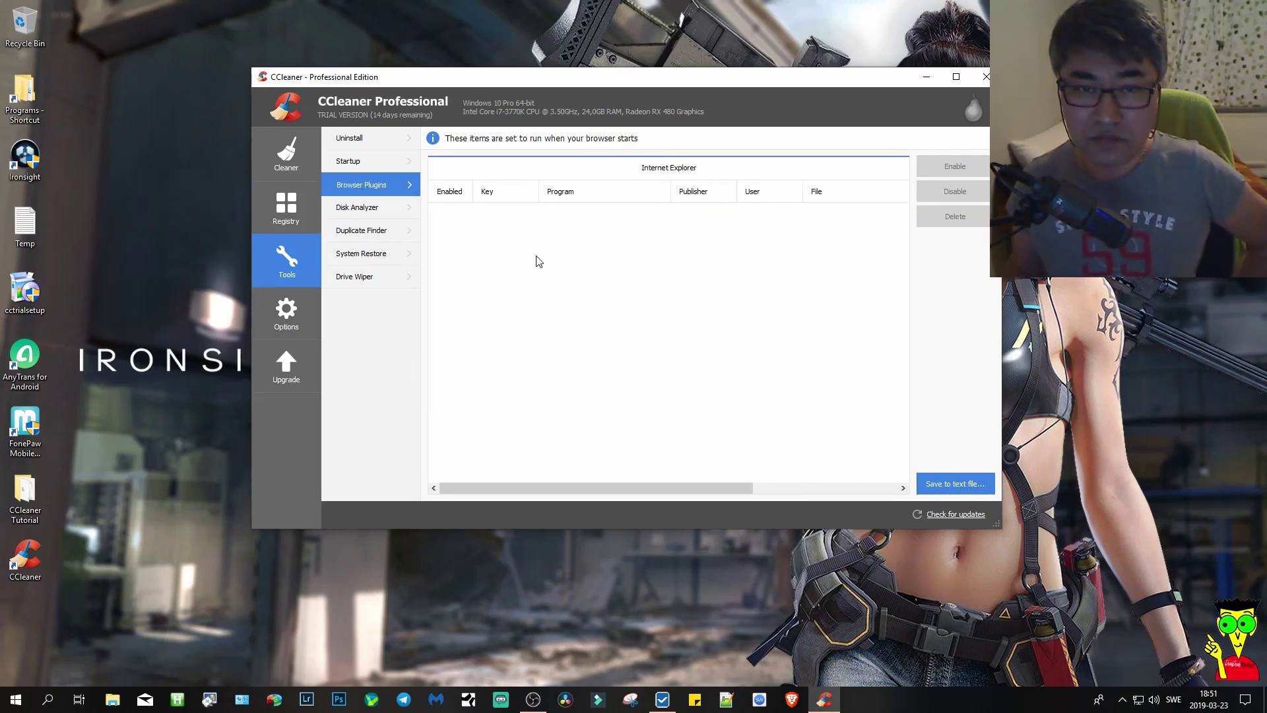
pyautogui.click(350, 208)
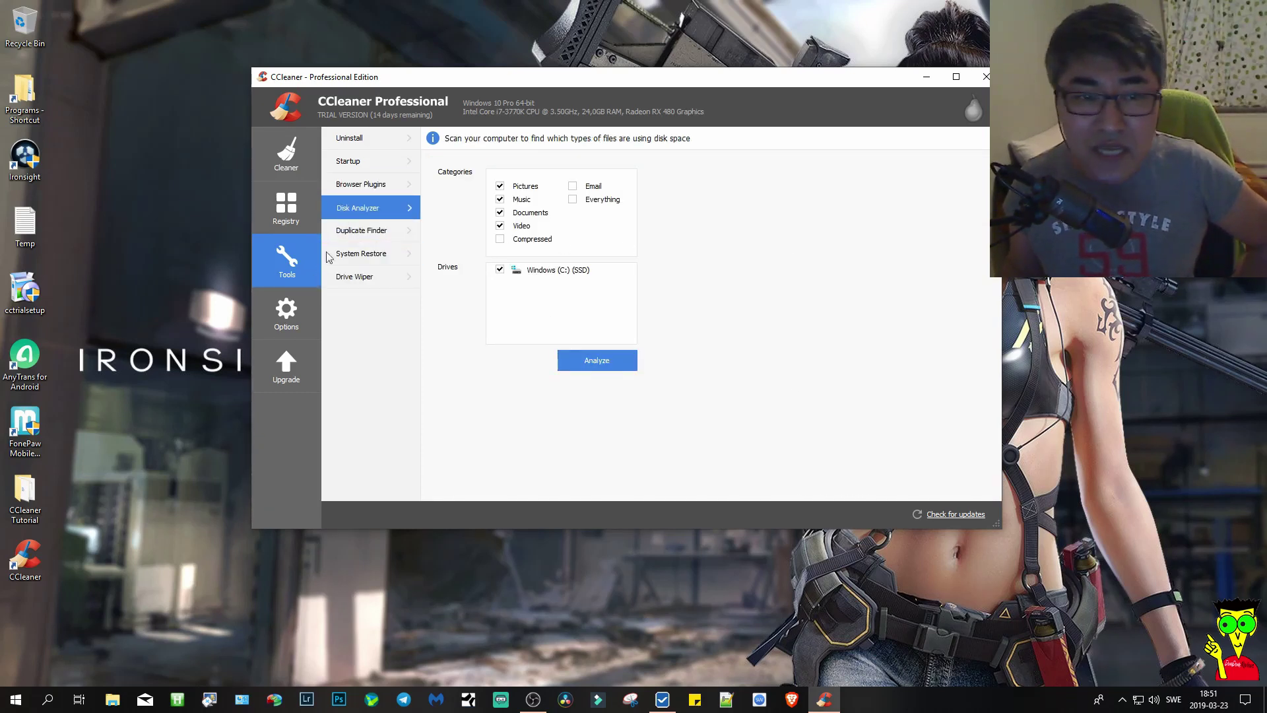
pyautogui.click(355, 232)
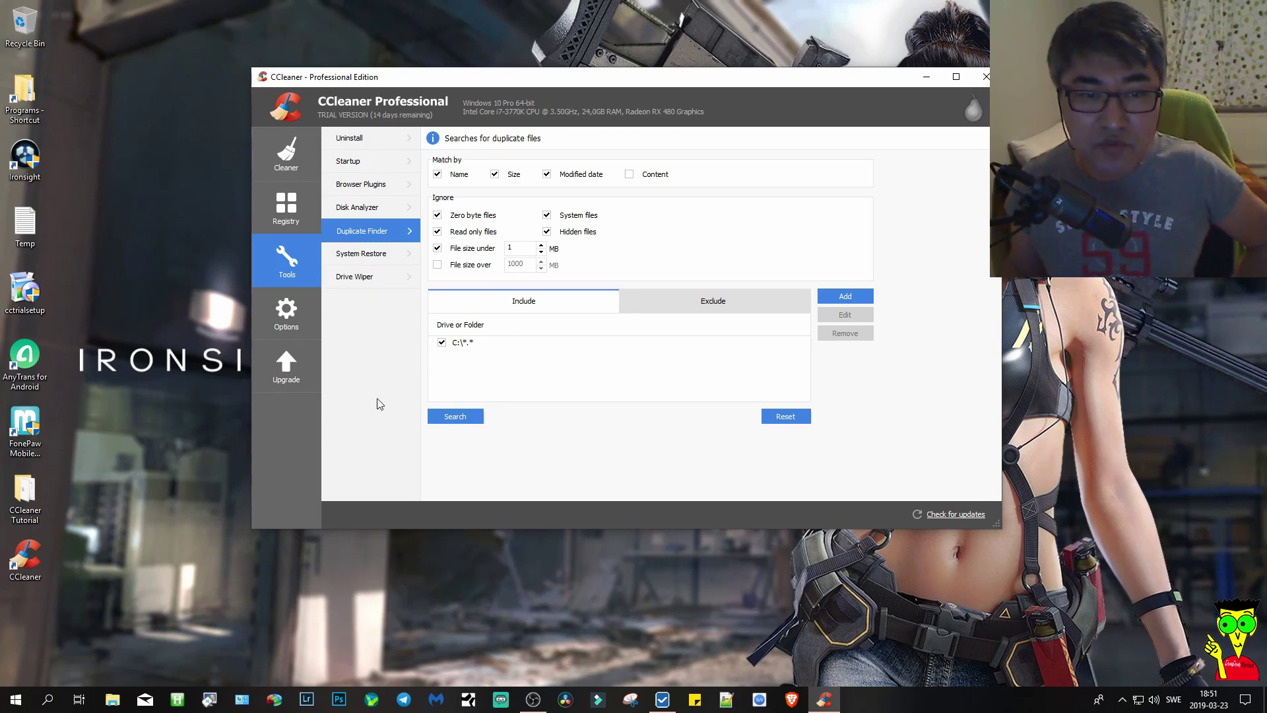
pyautogui.click(354, 255)
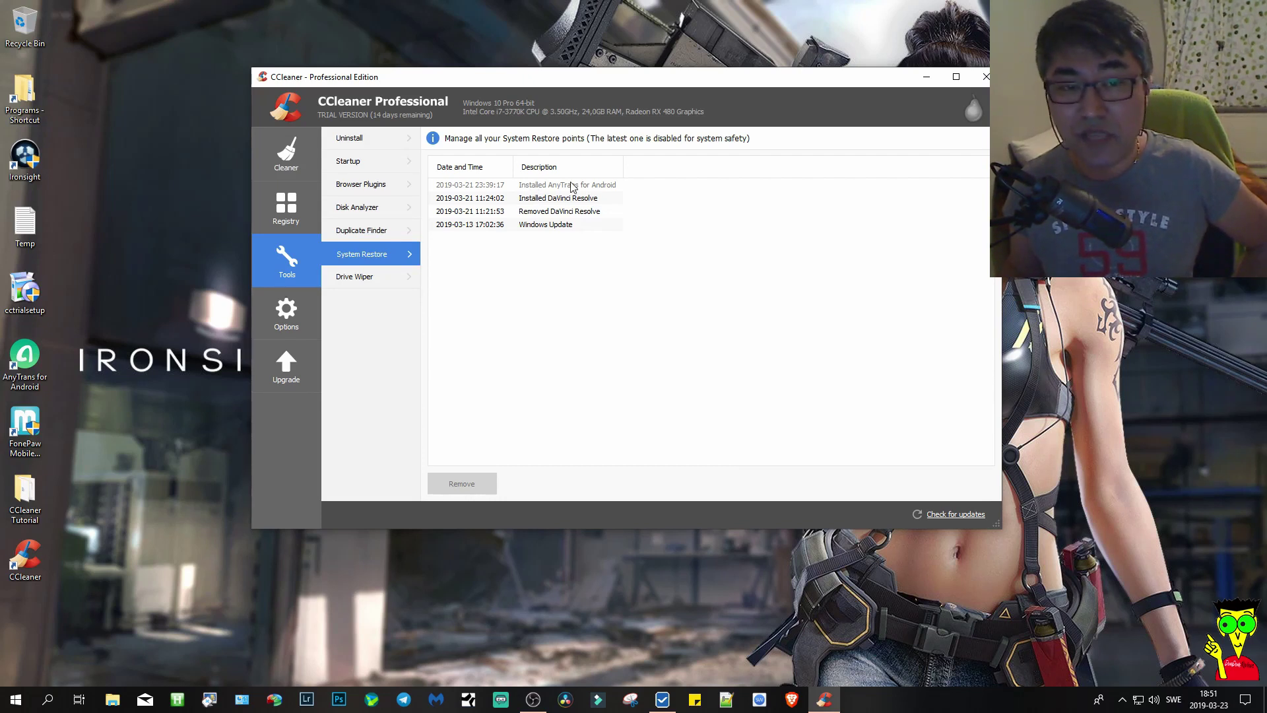
pyautogui.click(353, 277)
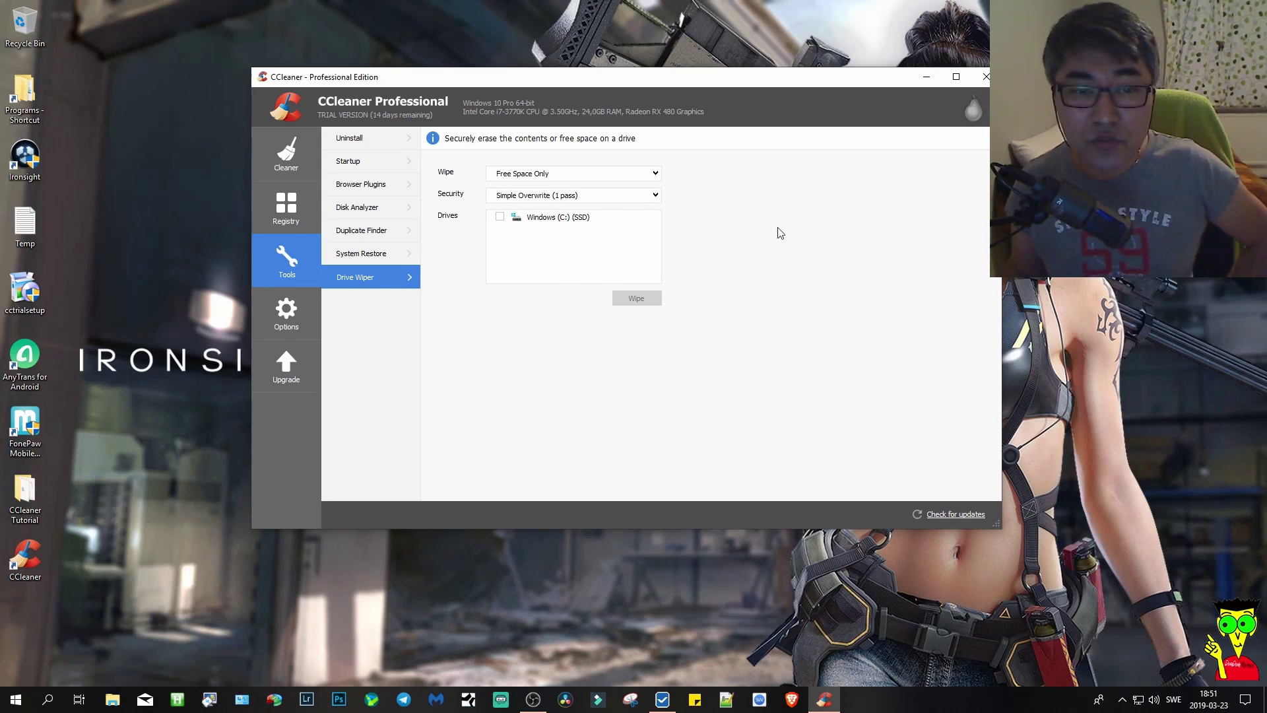
# Step: Review the program's options: basic settings with the available languages, cookies to keep, and custom files and folders to include
pyautogui.click(280, 318)
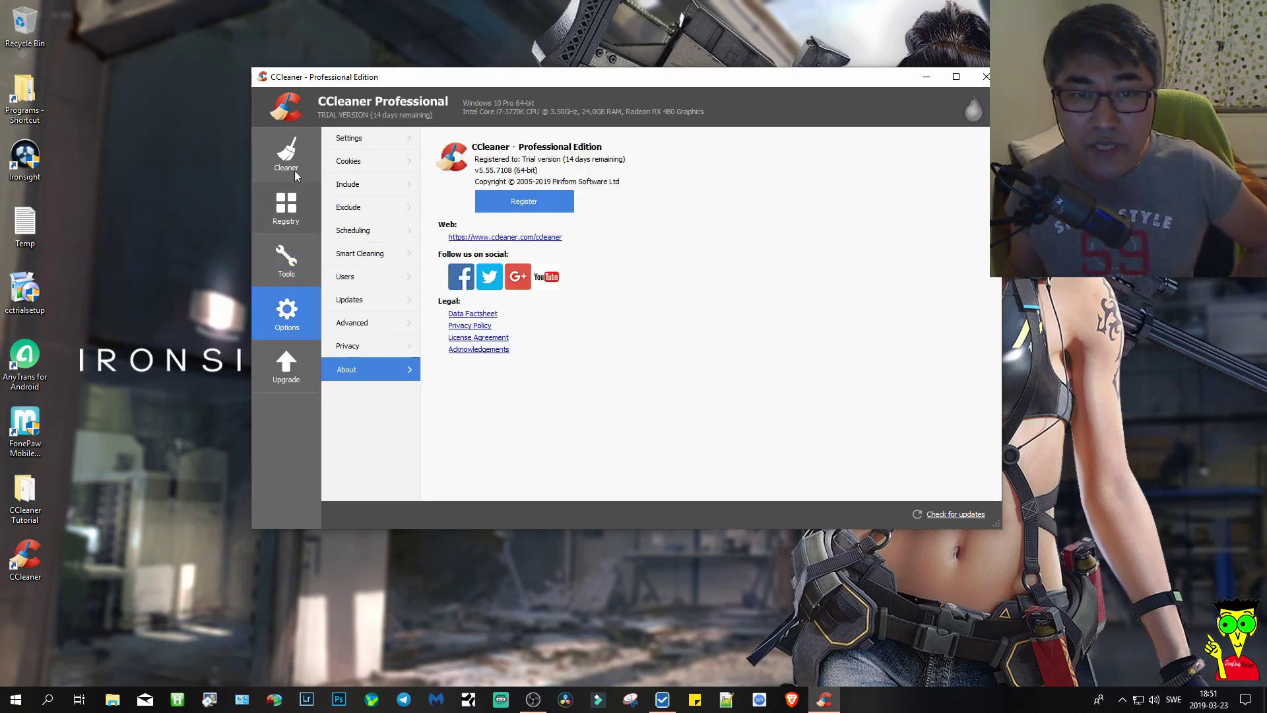
pyautogui.click(367, 142)
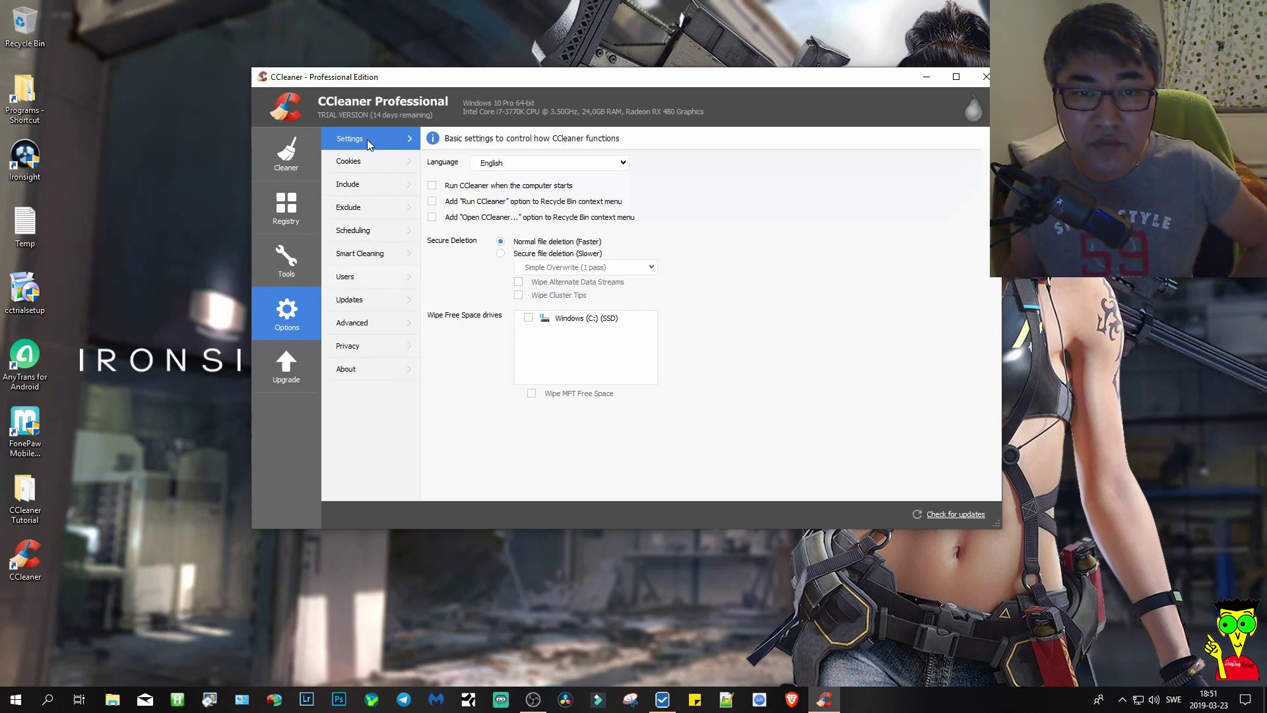
pyautogui.click(624, 164)
pyautogui.moveTo(622, 359); pyautogui.dragTo(638, 469)
pyautogui.click(791, 333)
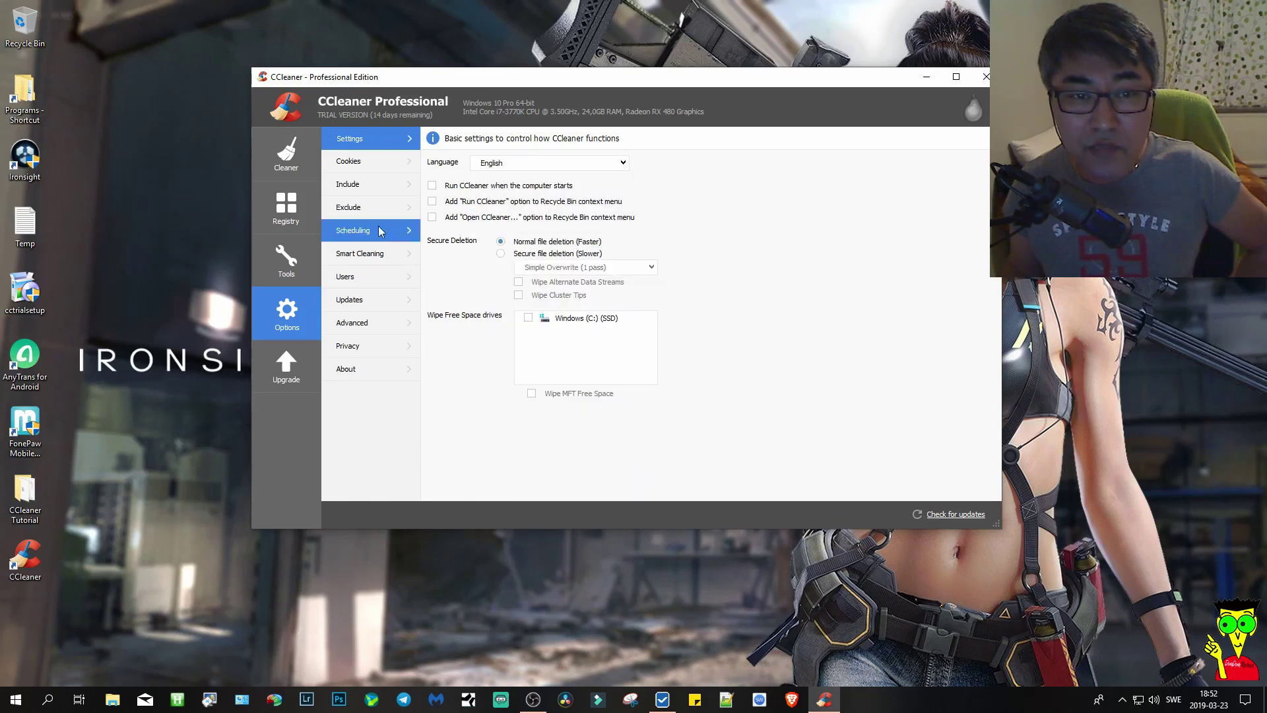
pyautogui.click(349, 162)
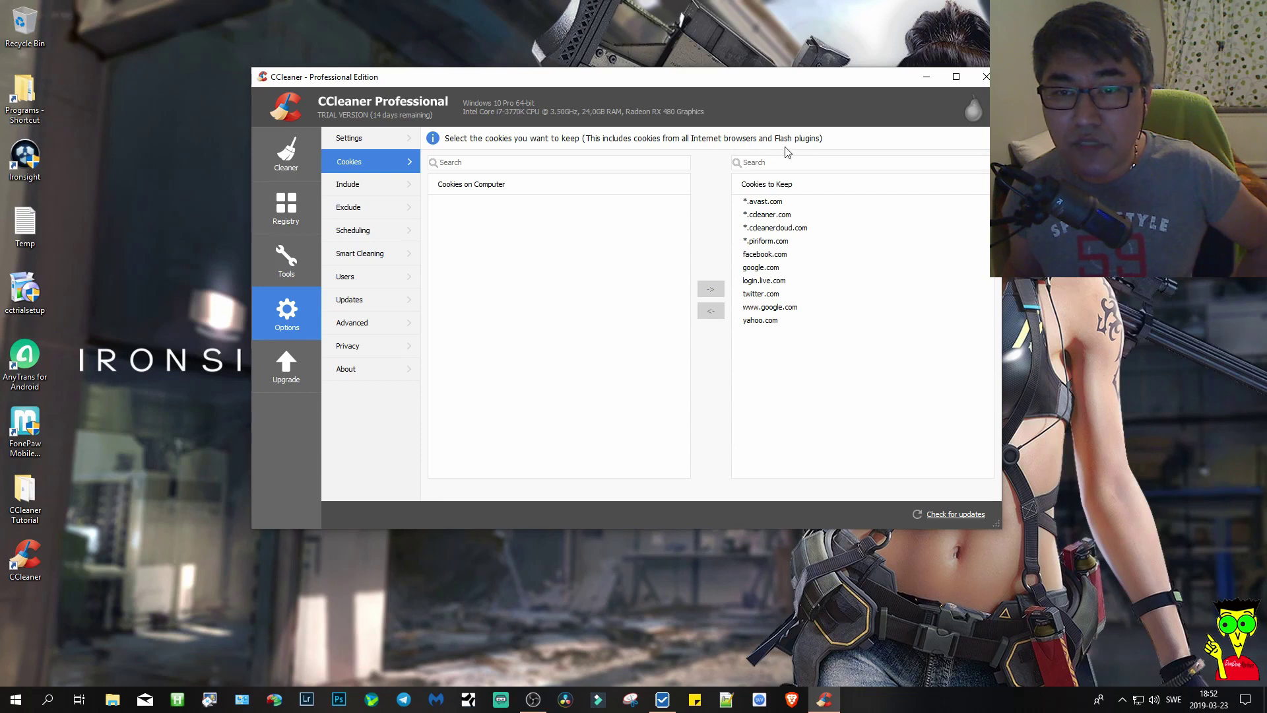
pyautogui.click(358, 188)
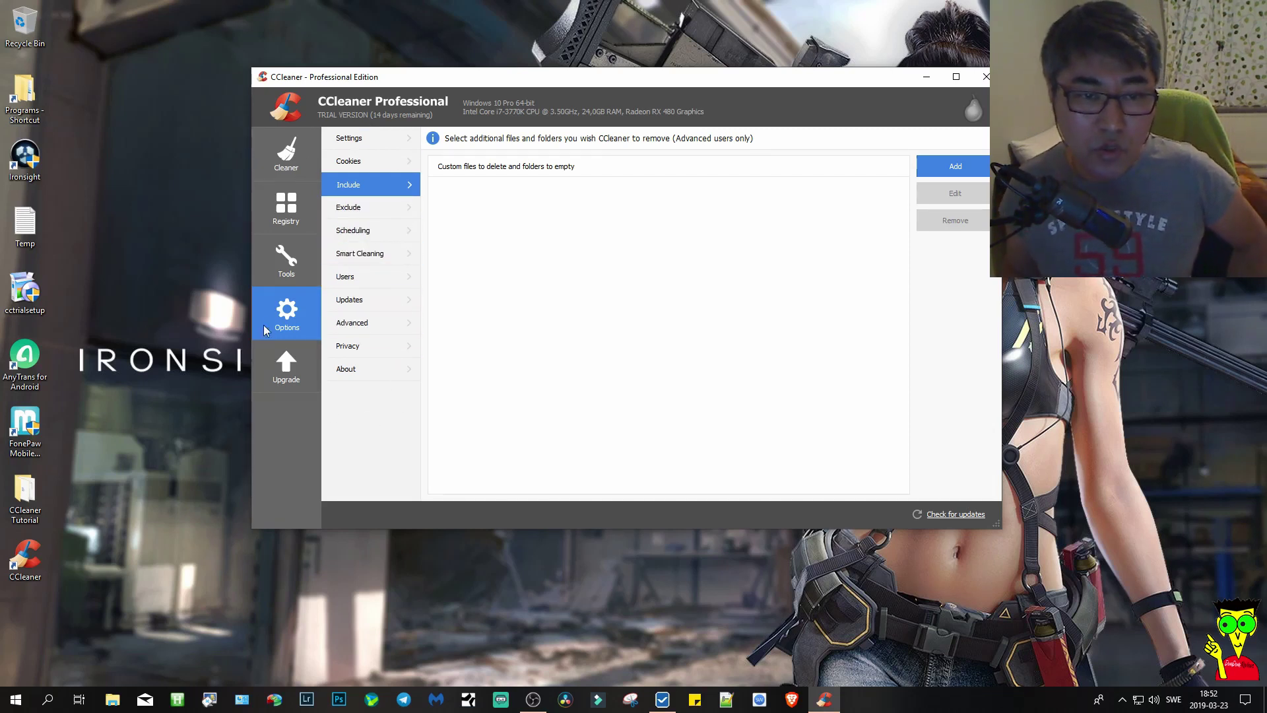
# Step: Revisit the Cleaner, the Registry cleaner, the startup programs list and the Uninstall list for a recap
pyautogui.click(286, 155)
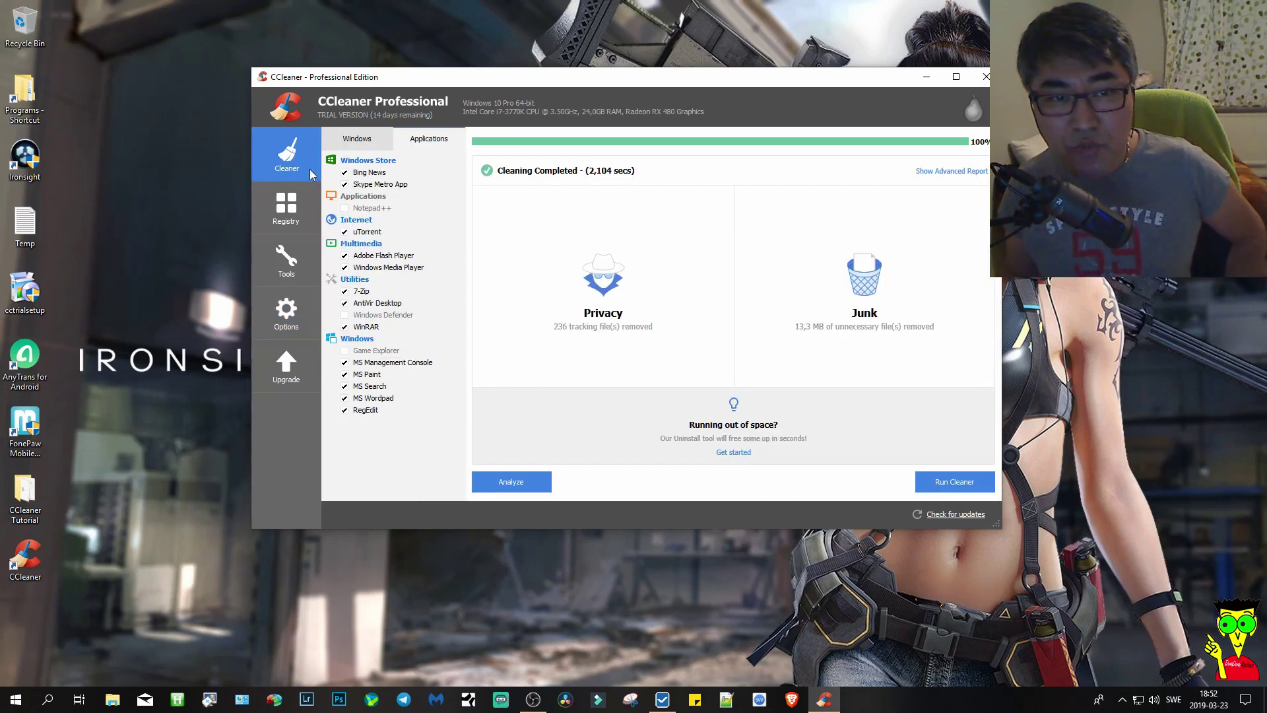
pyautogui.click(298, 209)
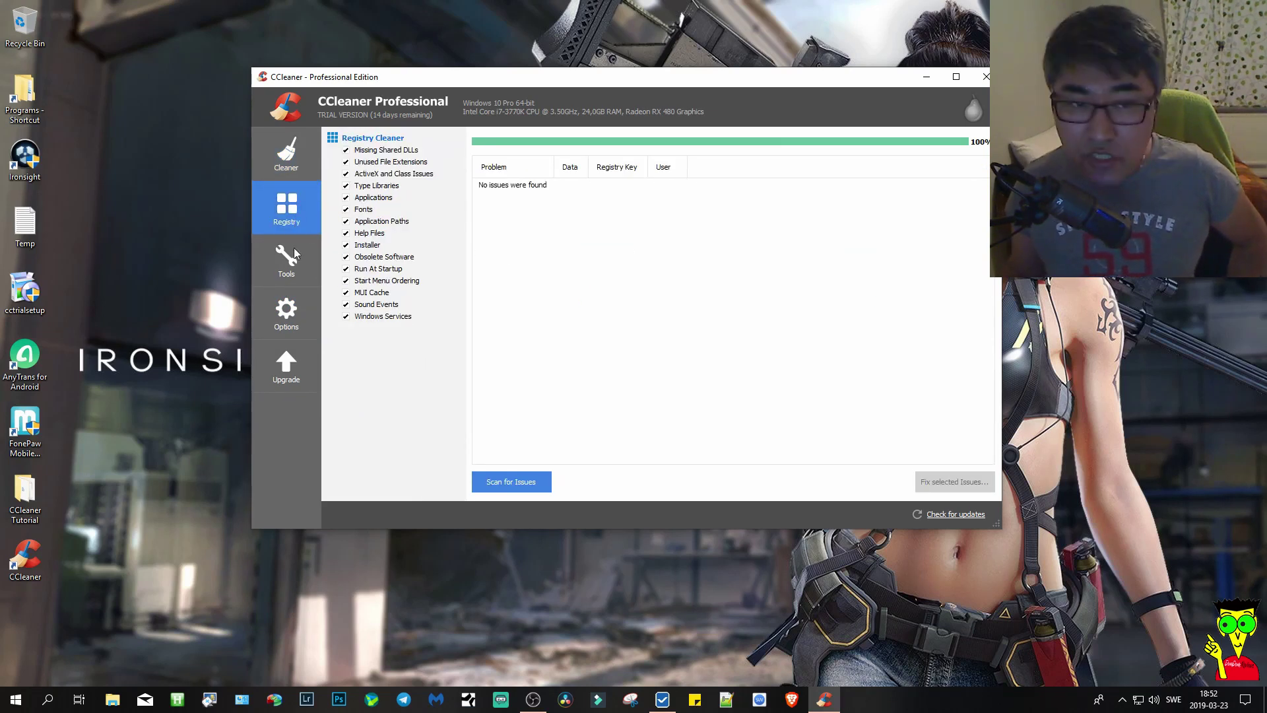
pyautogui.click(287, 258)
pyautogui.click(339, 168)
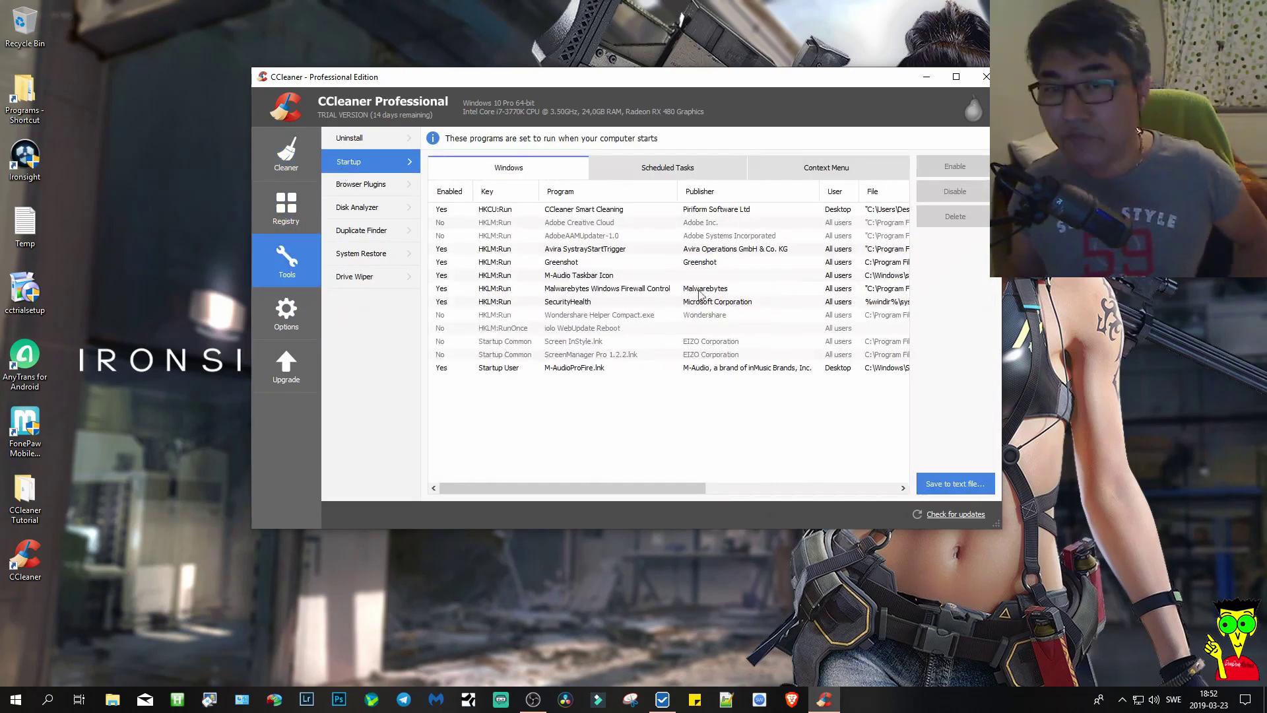
pyautogui.click(338, 140)
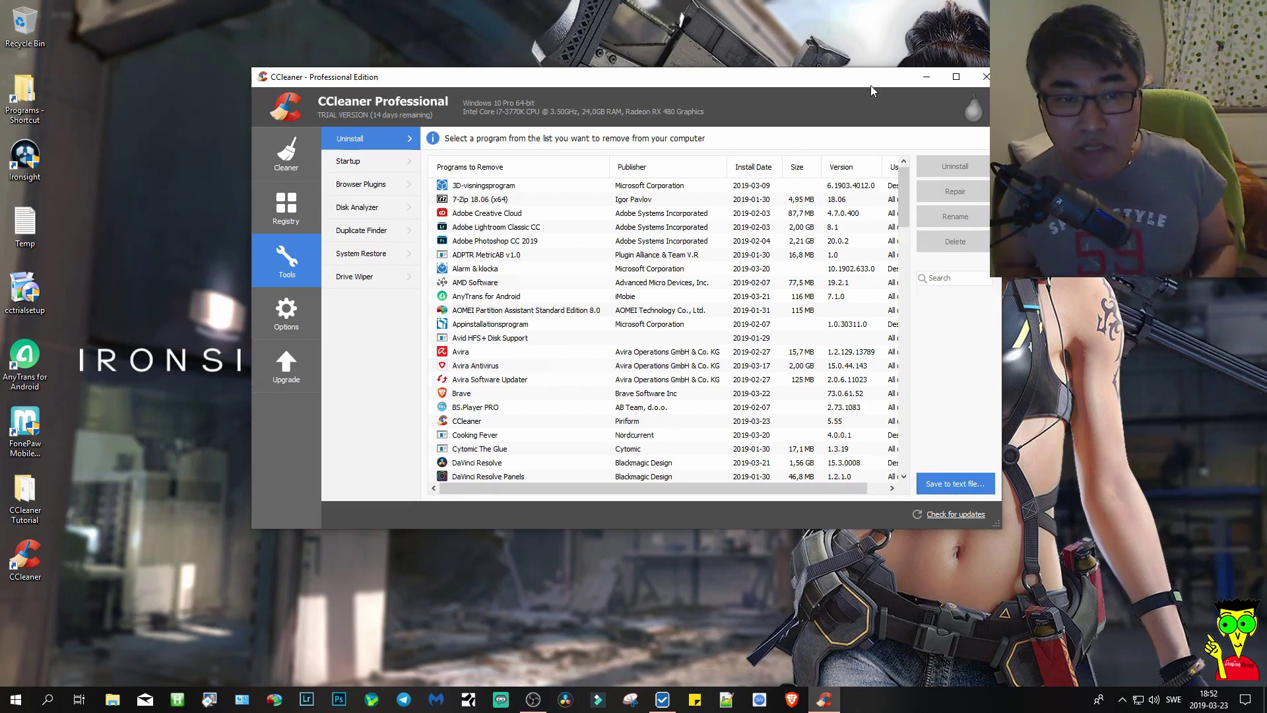
# Step: Close CCleaner and dismiss its Smart Cleaning notification
pyautogui.click(983, 76)
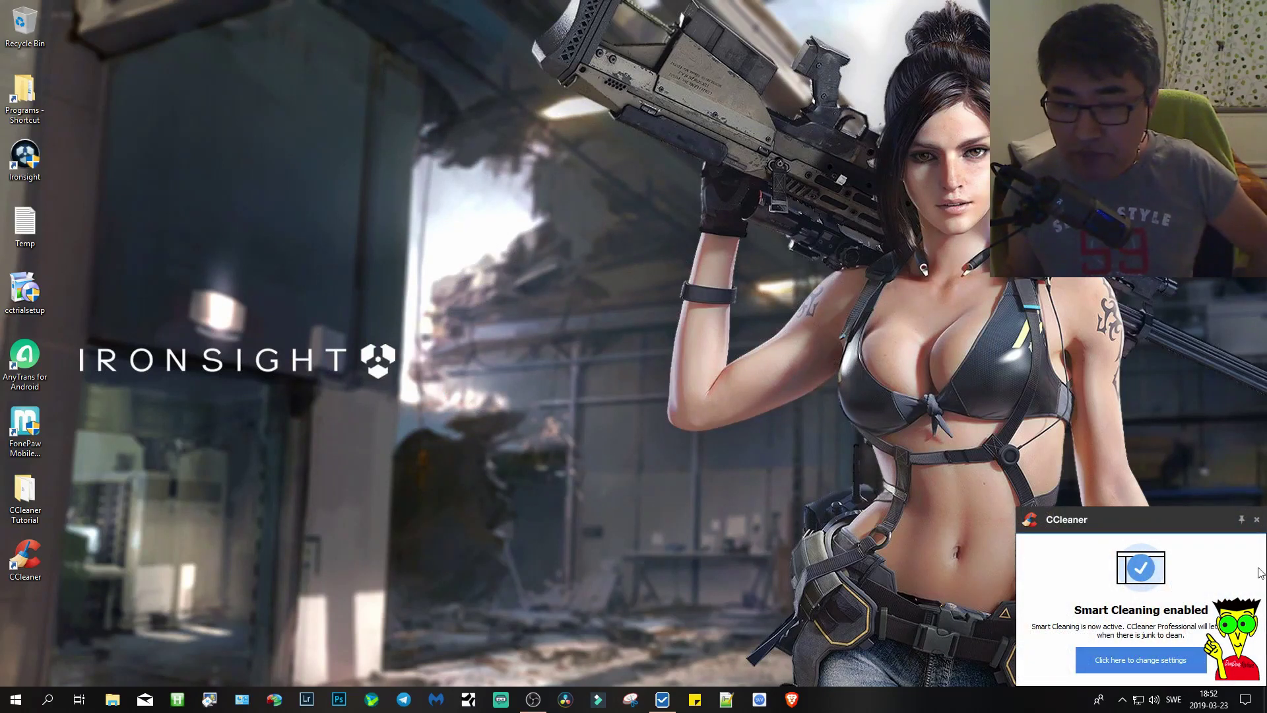
pyautogui.click(1256, 519)
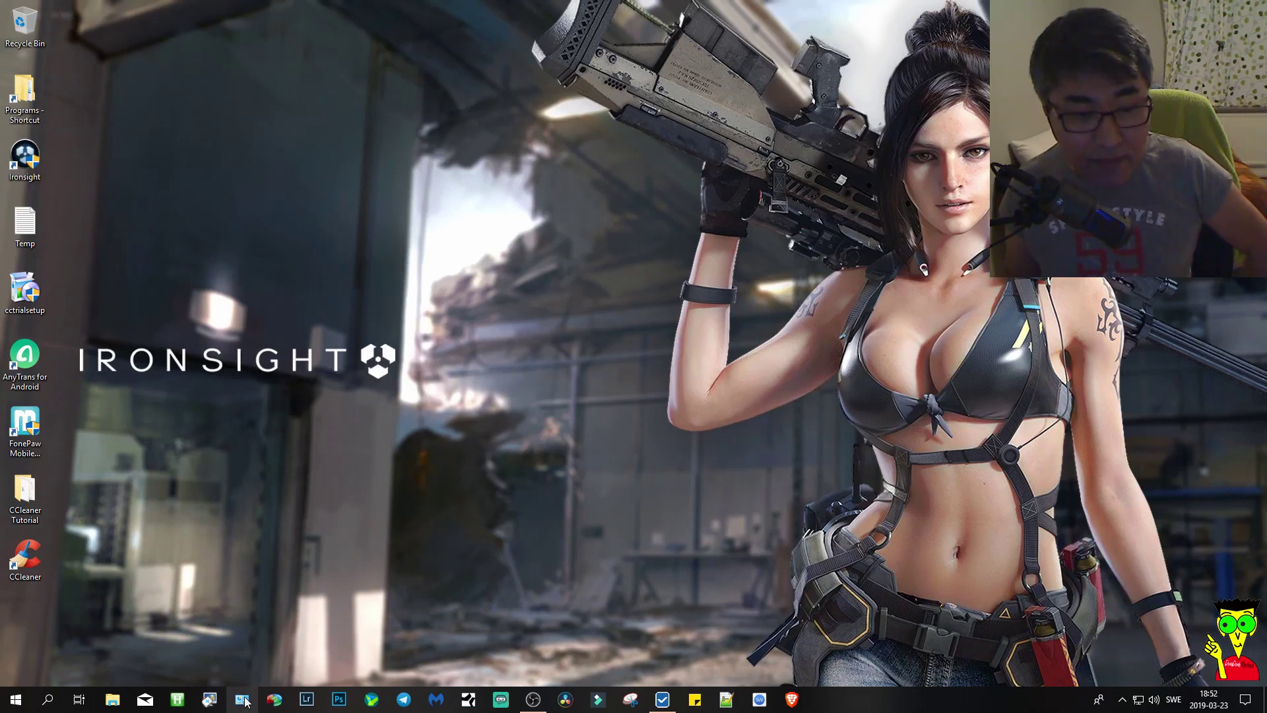
pyautogui.click(48, 701)
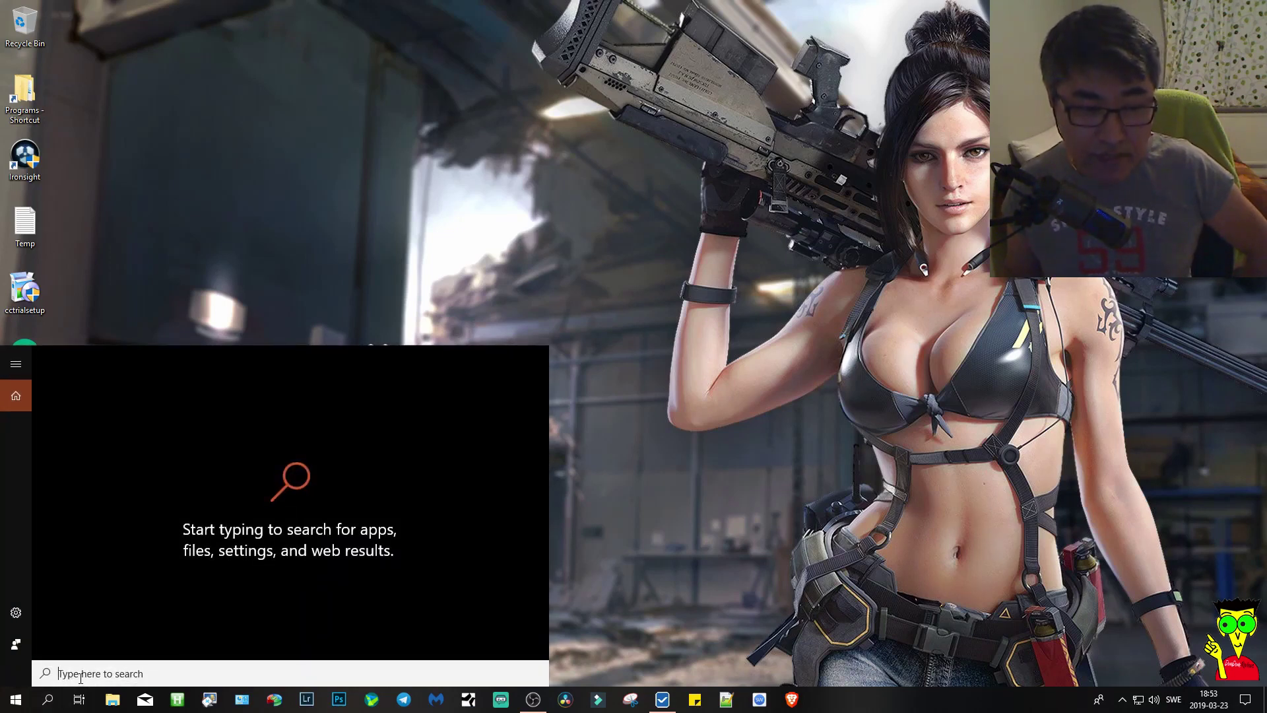
pyautogui.click(584, 568)
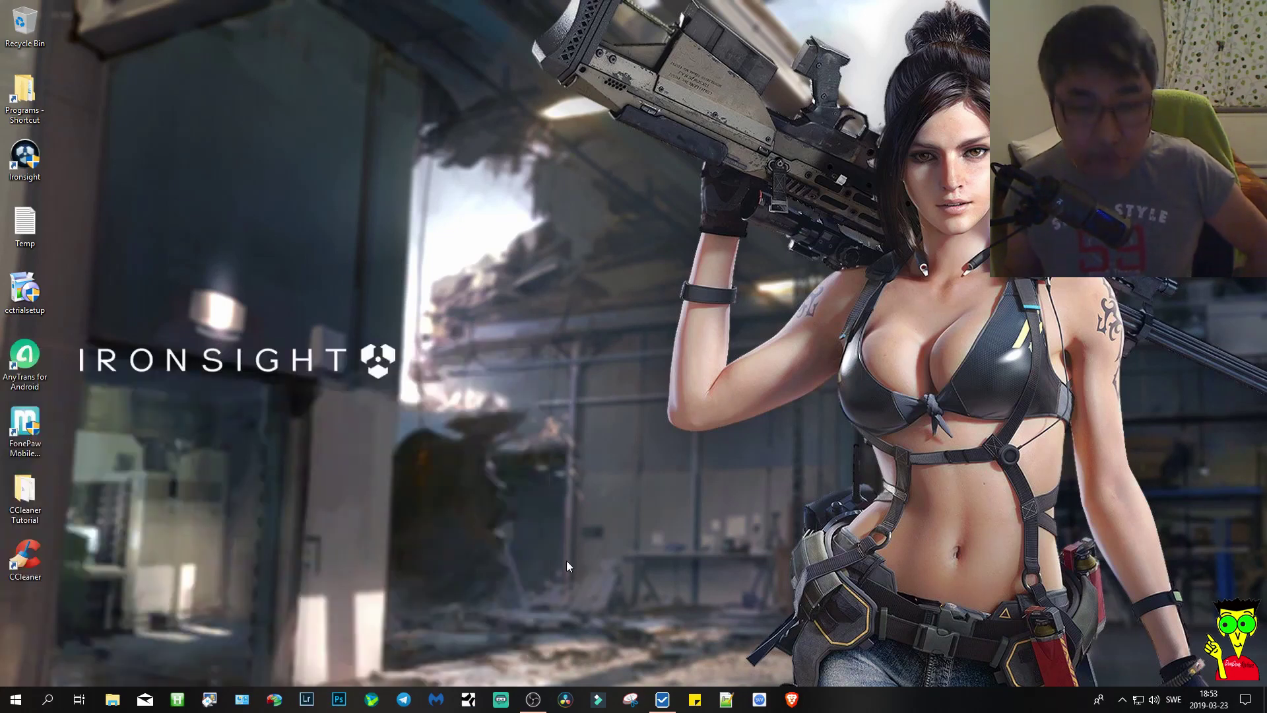
# Step: Switch to Windows Settings and uninstall the Cooking Fever app from Apps & features
pyautogui.click(13, 701)
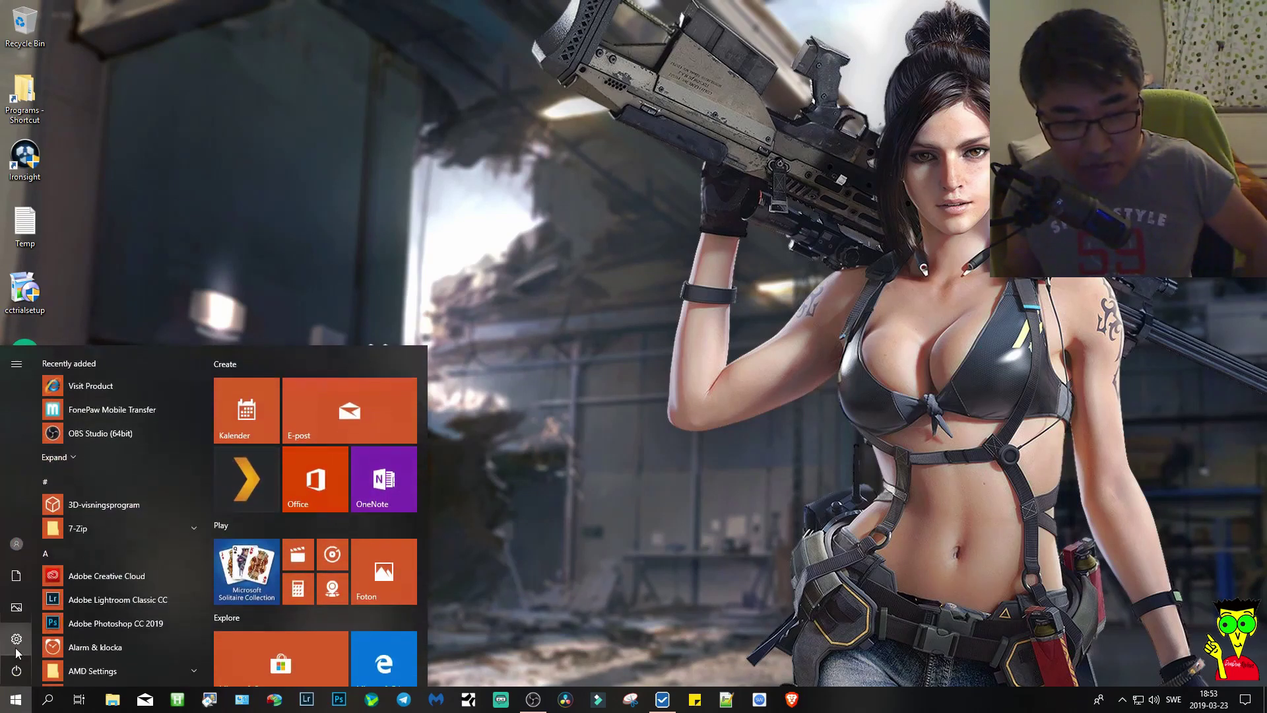
pyautogui.click(14, 644)
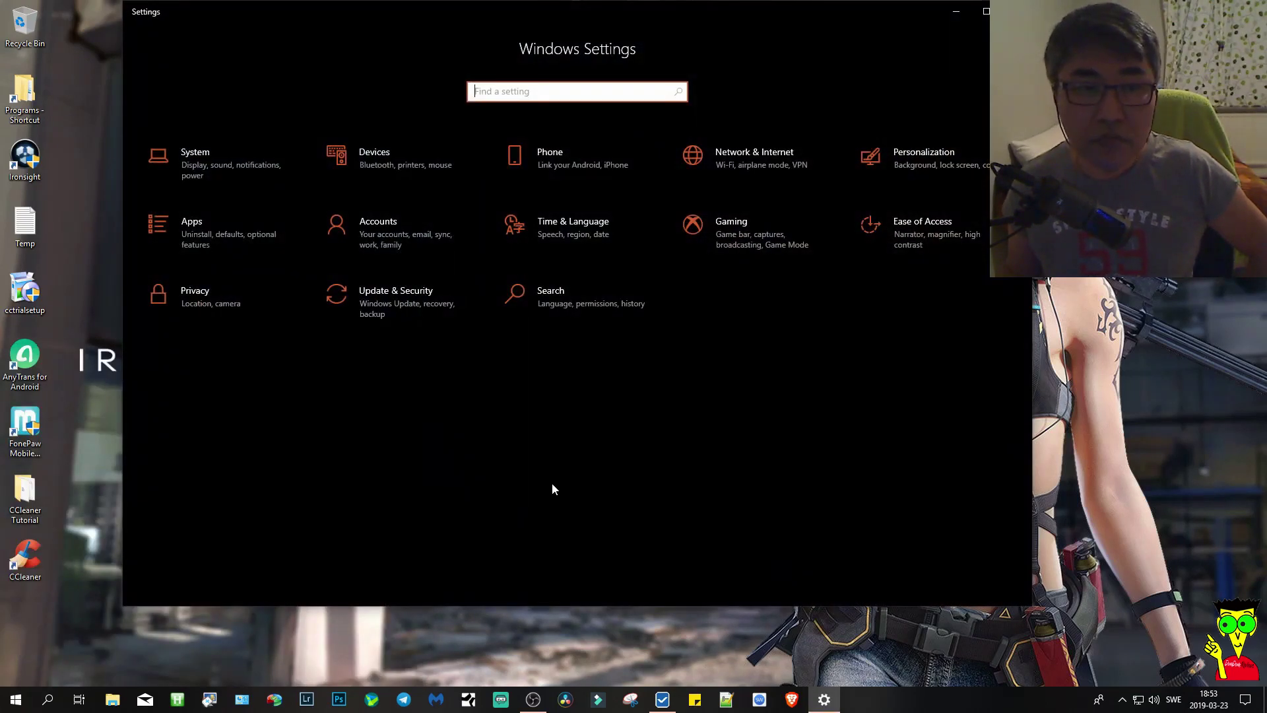
pyautogui.click(201, 225)
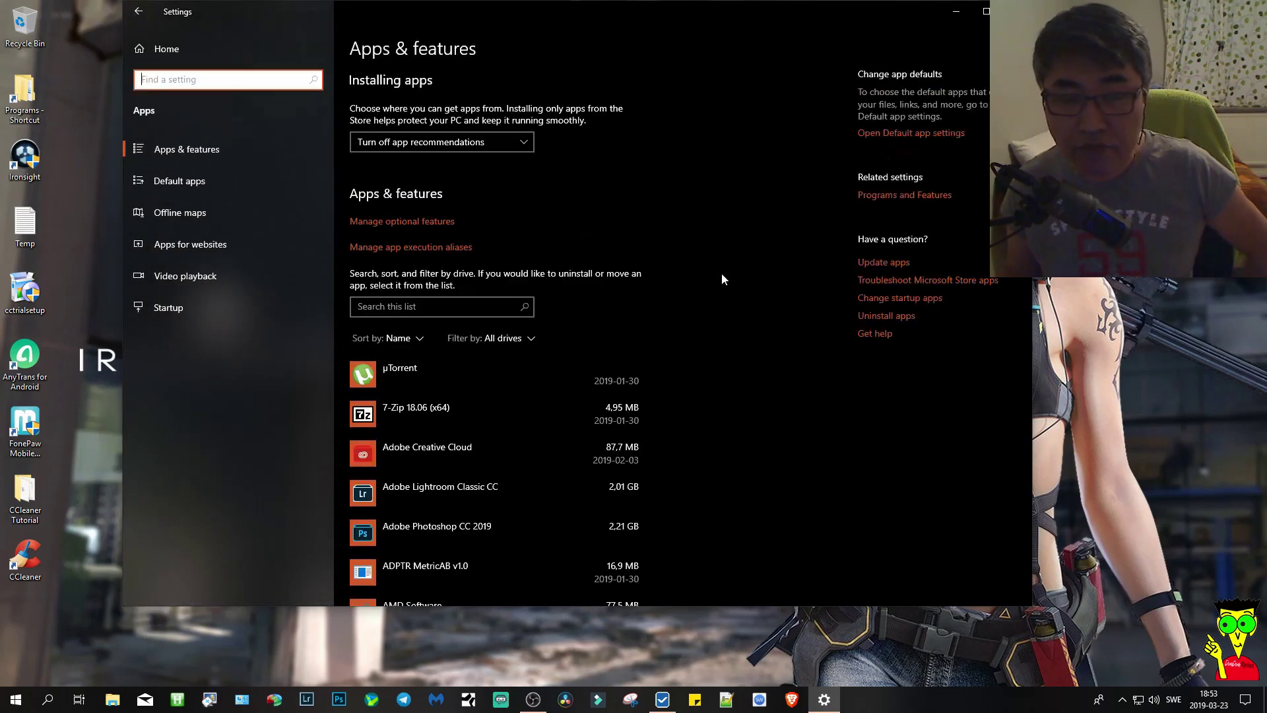
pyautogui.scroll(-10, 509, 476)
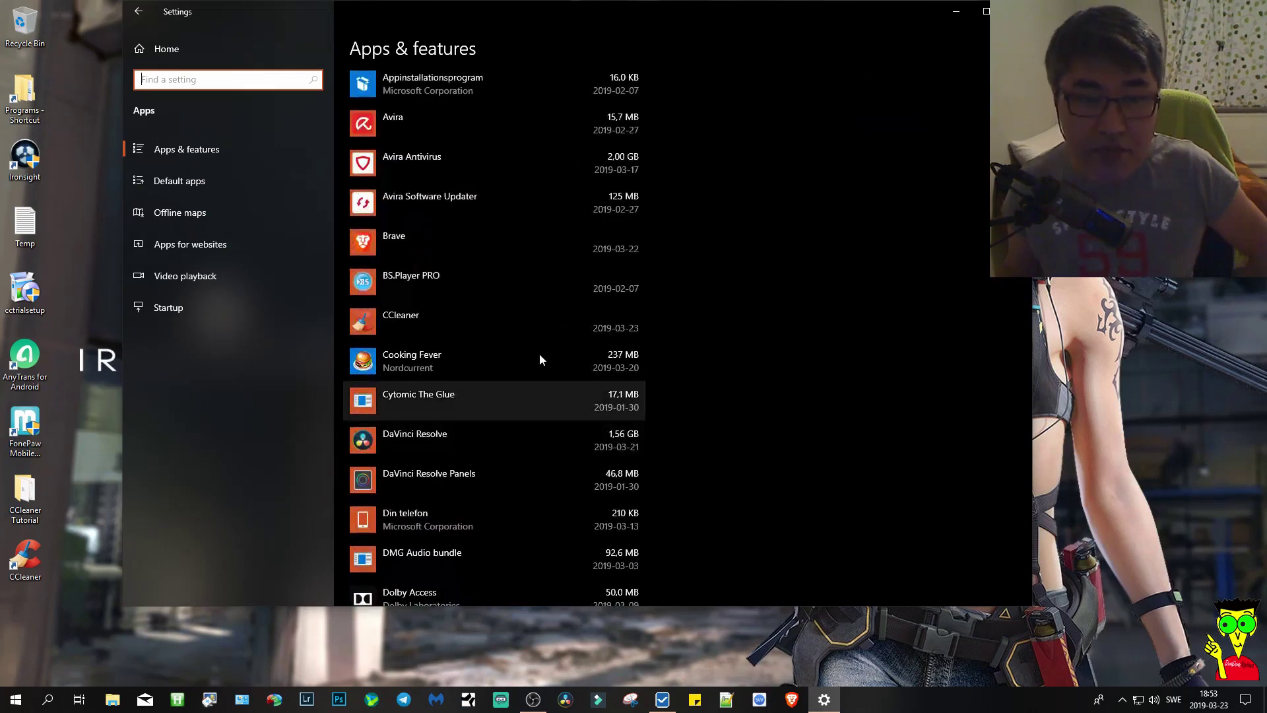
pyautogui.click(389, 318)
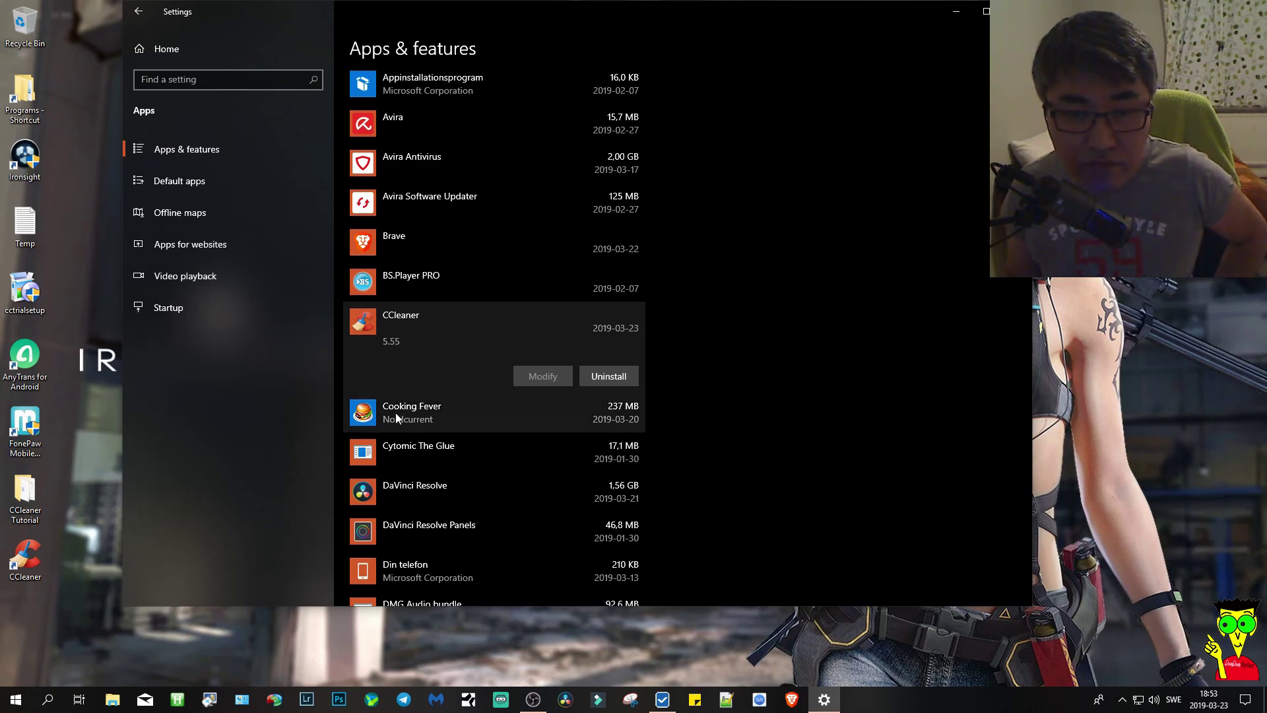
pyautogui.click(424, 420)
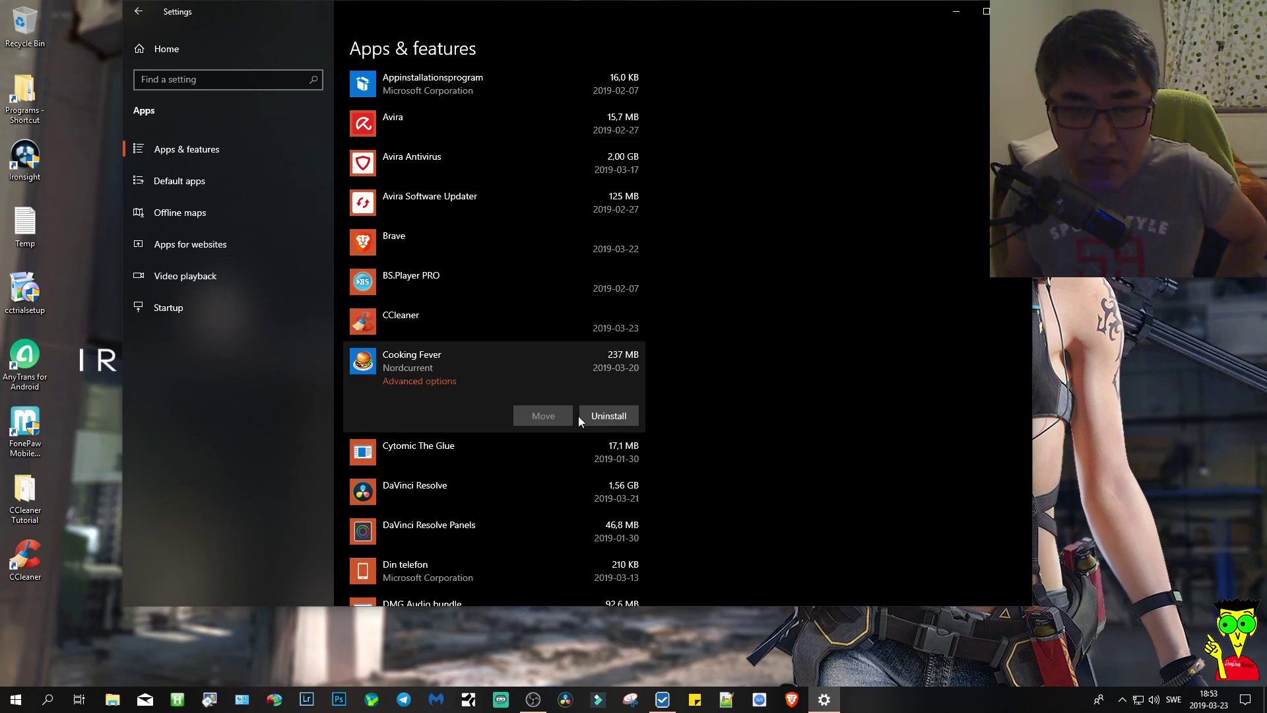
pyautogui.click(602, 416)
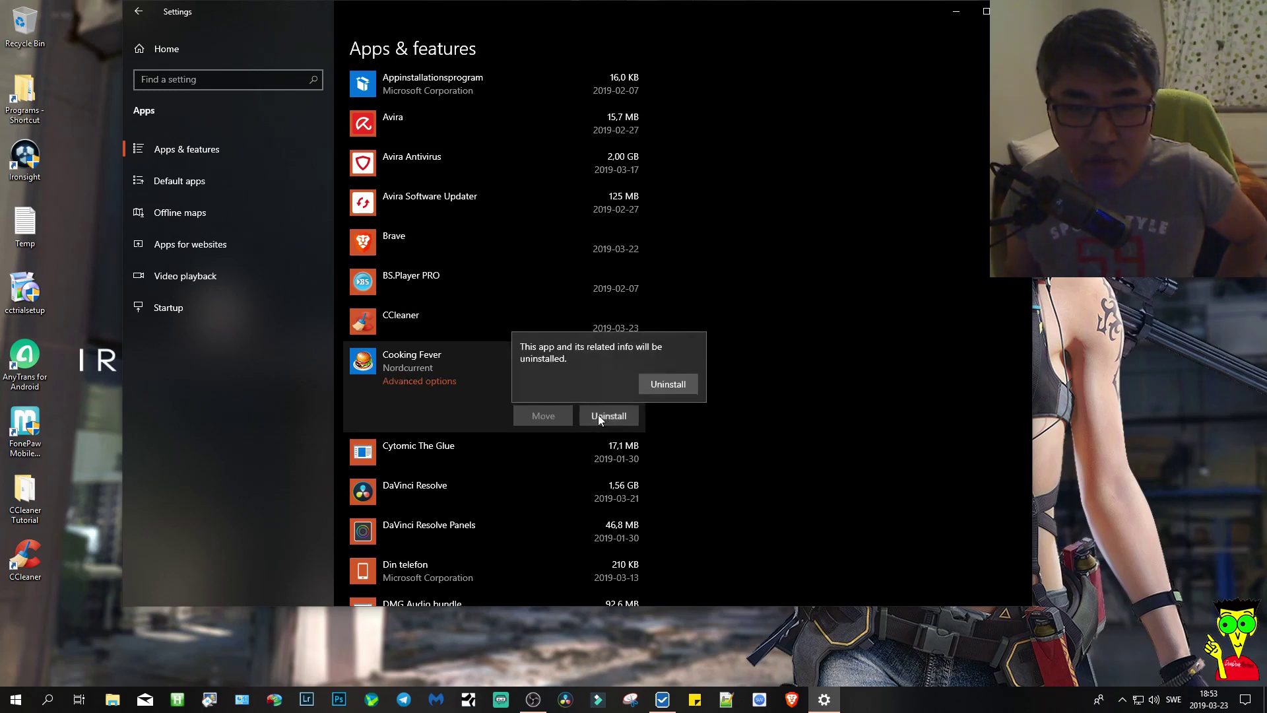
pyautogui.click(660, 387)
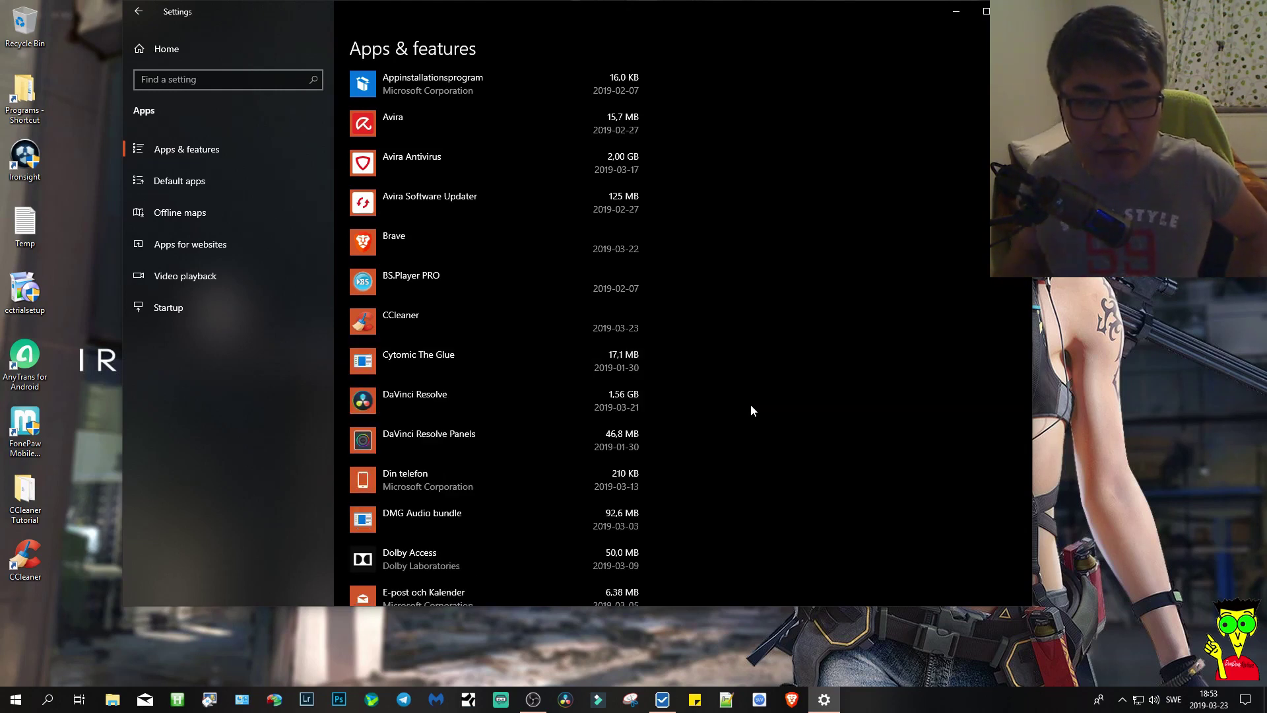
# Step: Look through the rest of the installed apps in Apps & features and close Settings
pyautogui.scroll(-5, 751, 406)
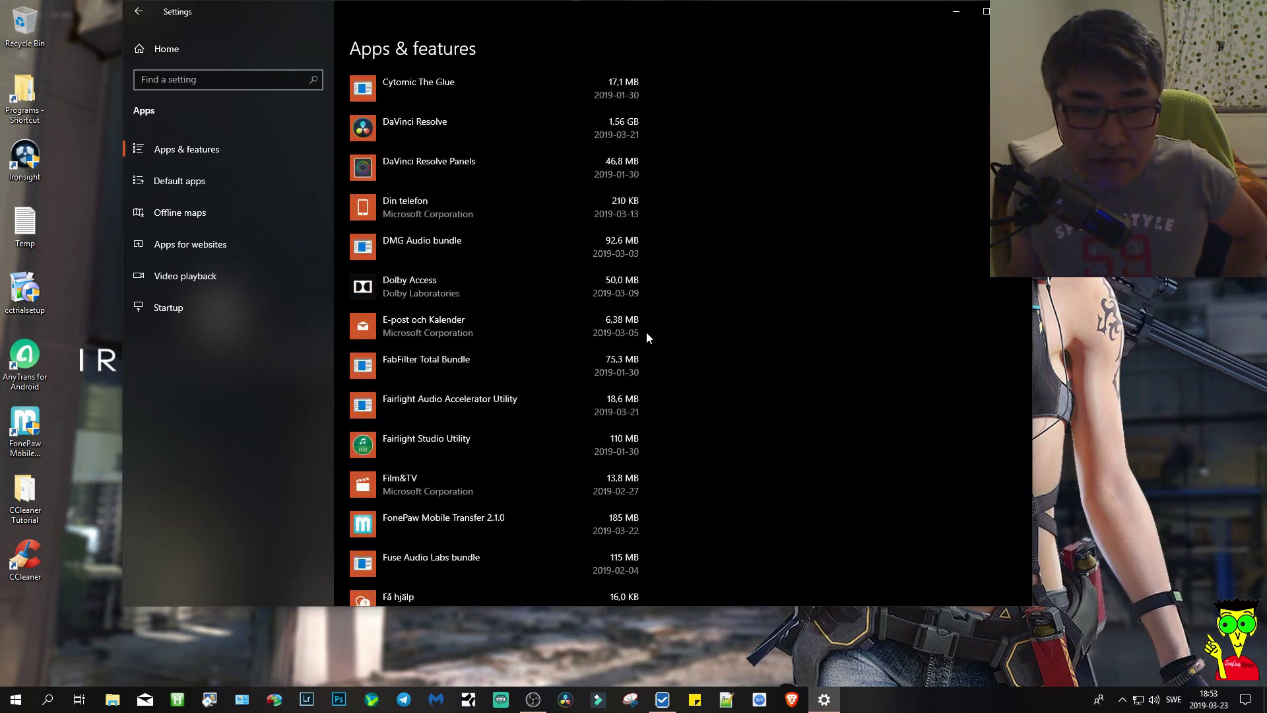
pyautogui.scroll(-5, 646, 334)
pyautogui.scroll(-6, 647, 336)
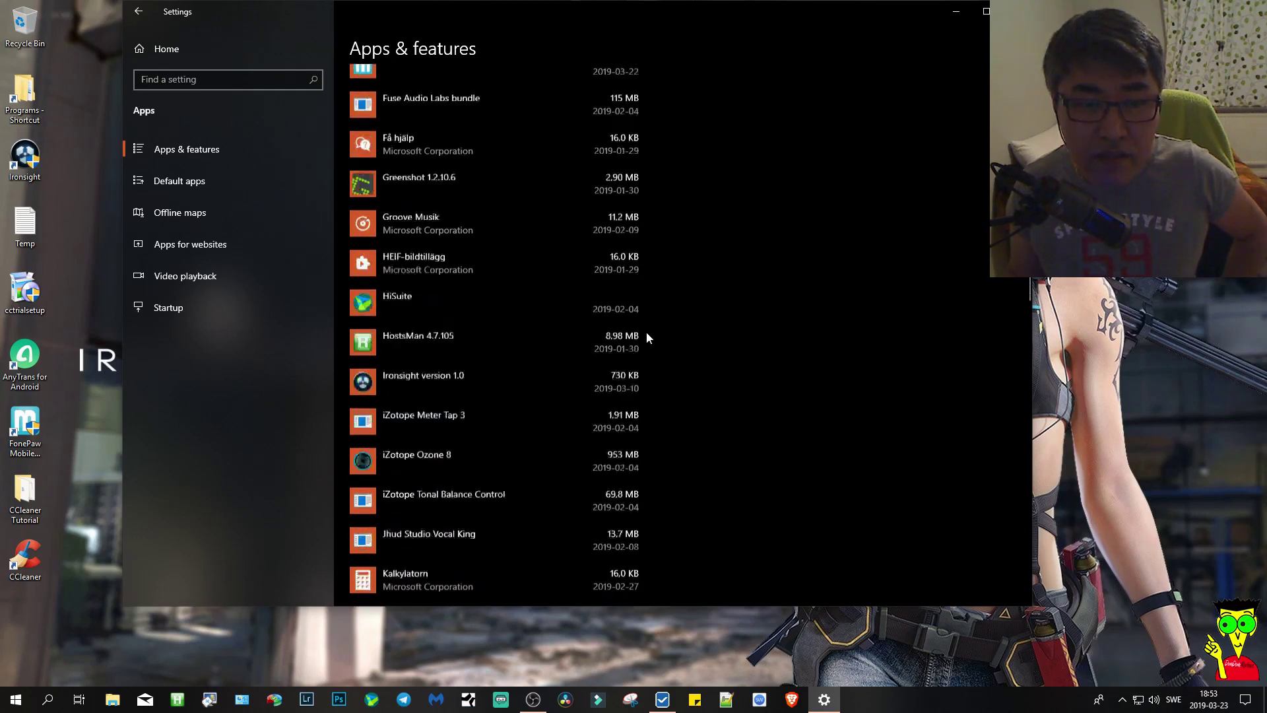
pyautogui.scroll(-5, 647, 338)
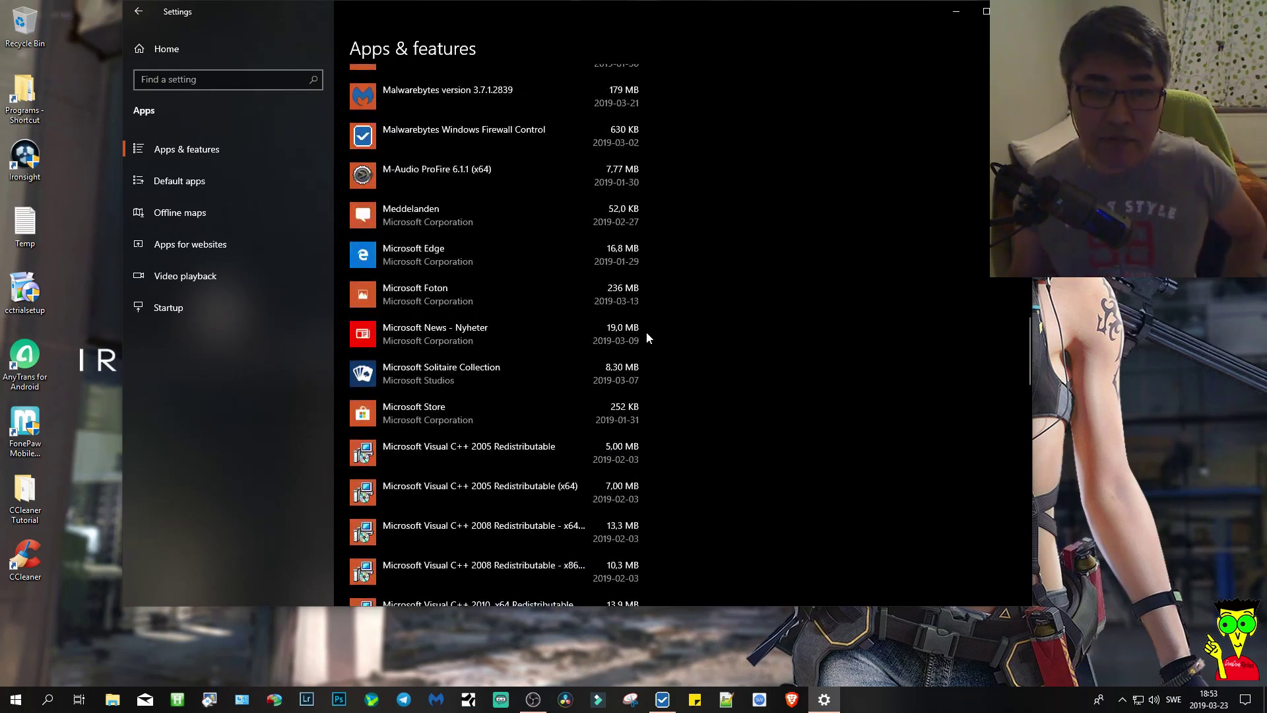
pyautogui.scroll(-4, 643, 333)
pyautogui.scroll(-6, 639, 330)
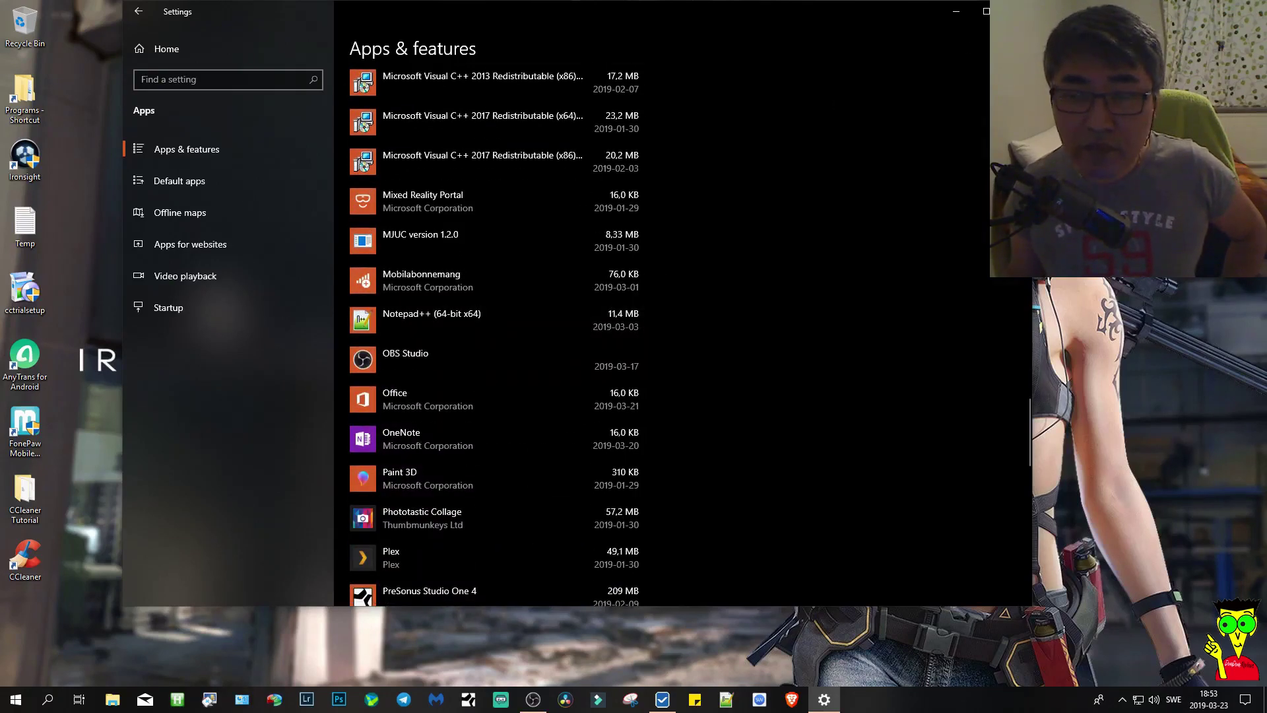
pyautogui.hotkey('alt', 'F4')
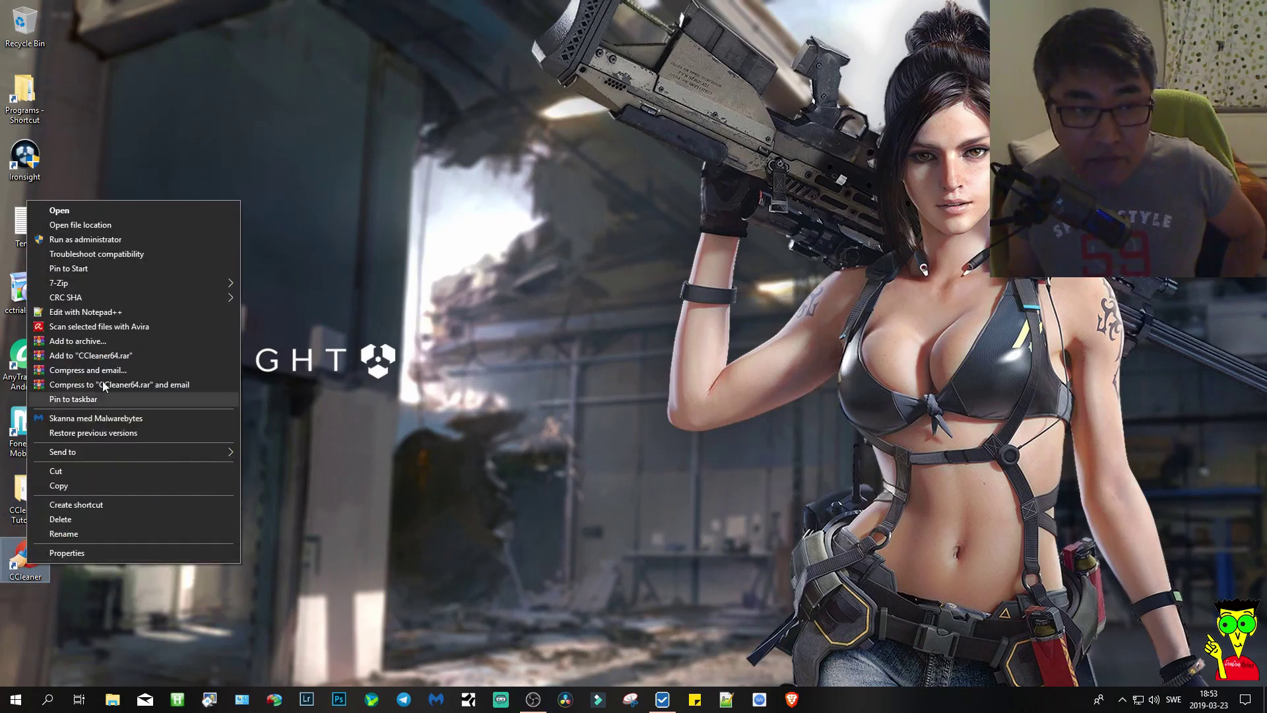
# Step: Open the CCleaner shortcut's file location, locate the uninst application there and close the folder
pyautogui.click(66, 225)
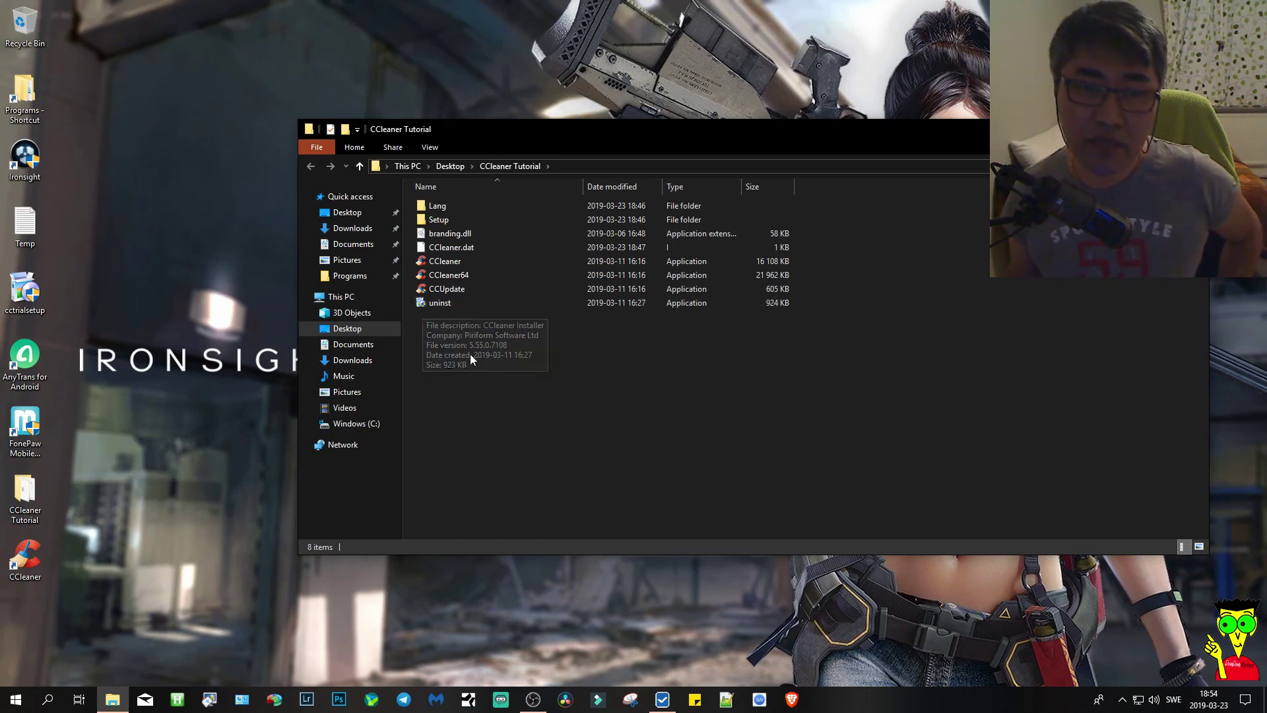
pyautogui.moveTo(441, 303)
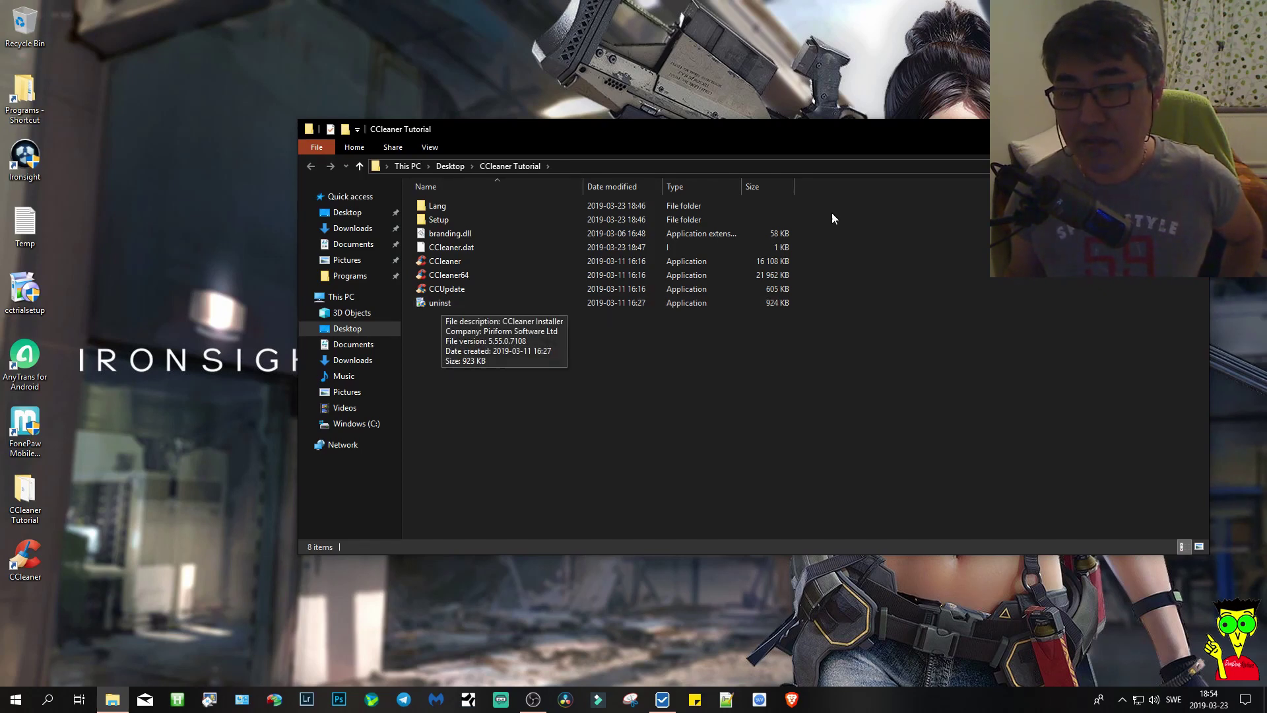
pyautogui.click(1194, 129)
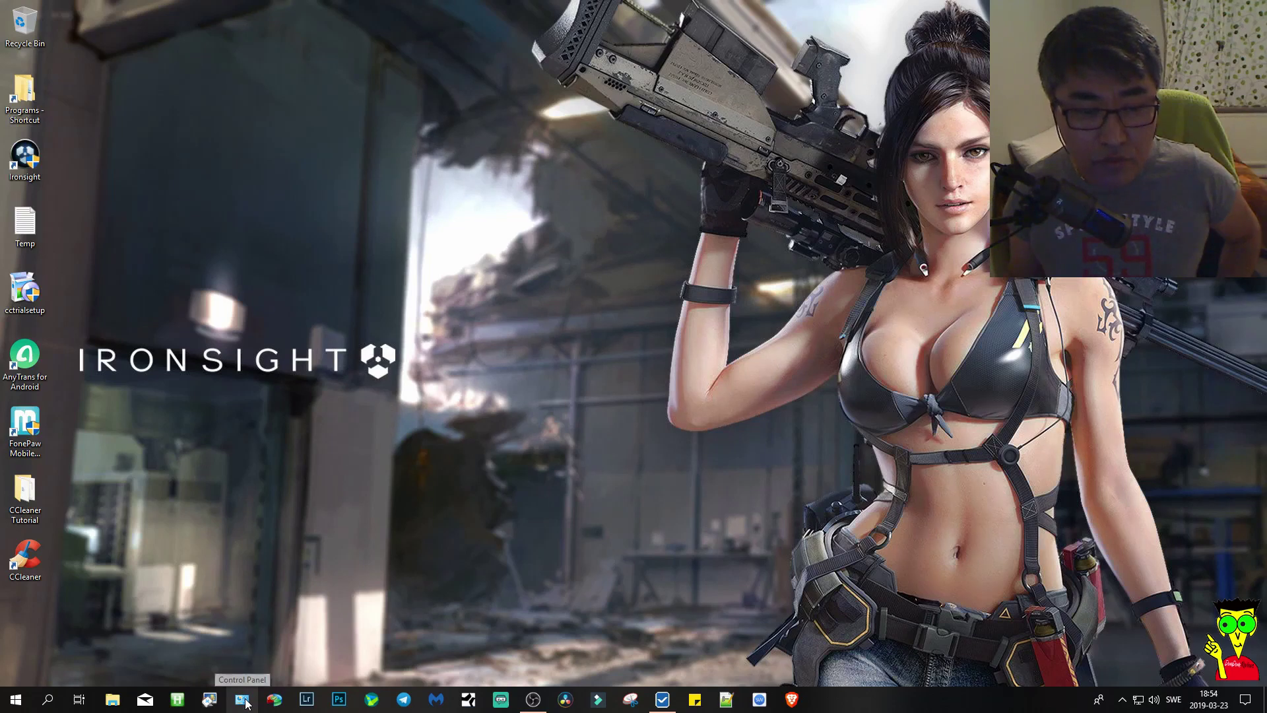
# Step: Open Programs and Features in Control Panel and locate the CCleaner entry among the installed programs
pyautogui.click(47, 699)
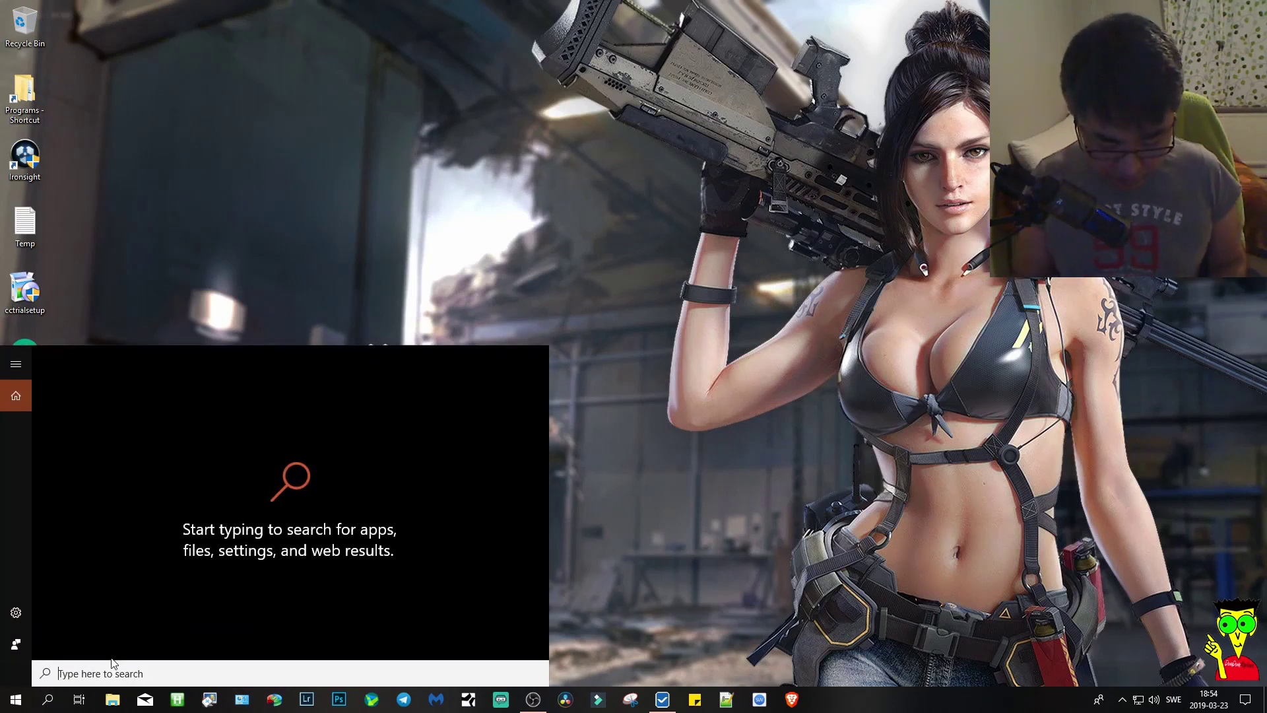
pyautogui.write('contr')
pyautogui.press('Return')
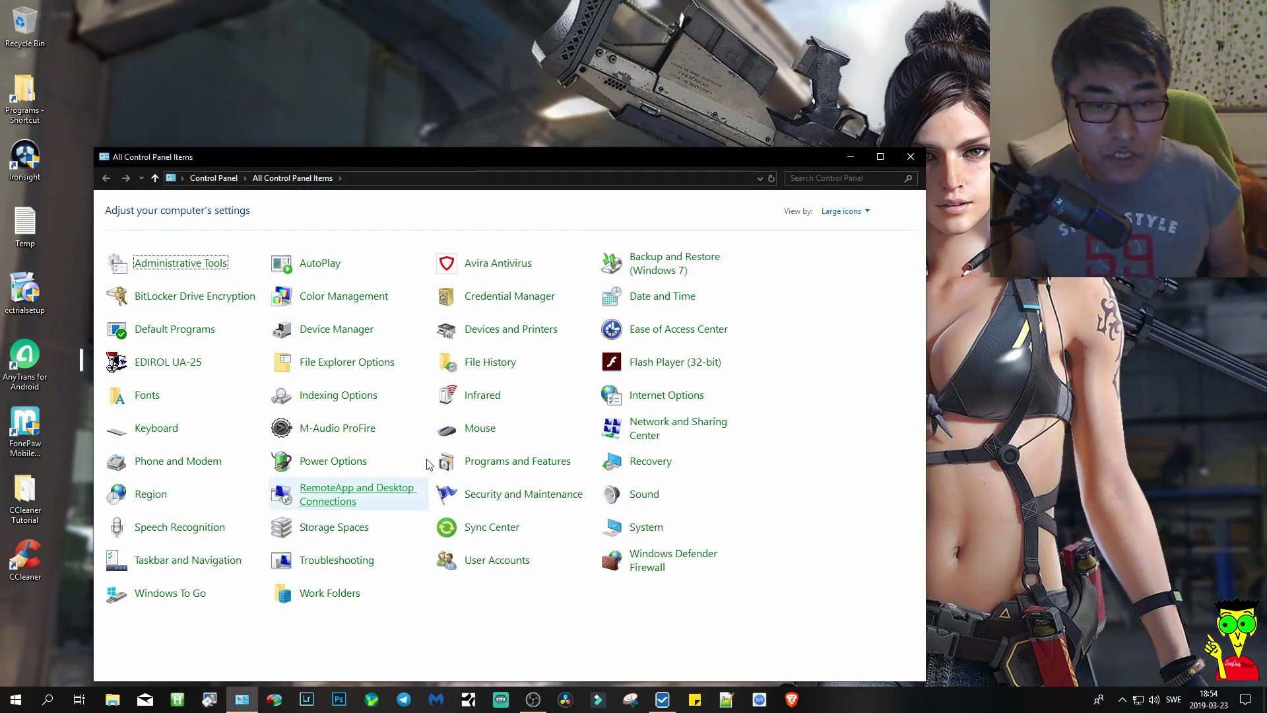
pyautogui.moveTo(462, 160); pyautogui.dragTo(535, 55)
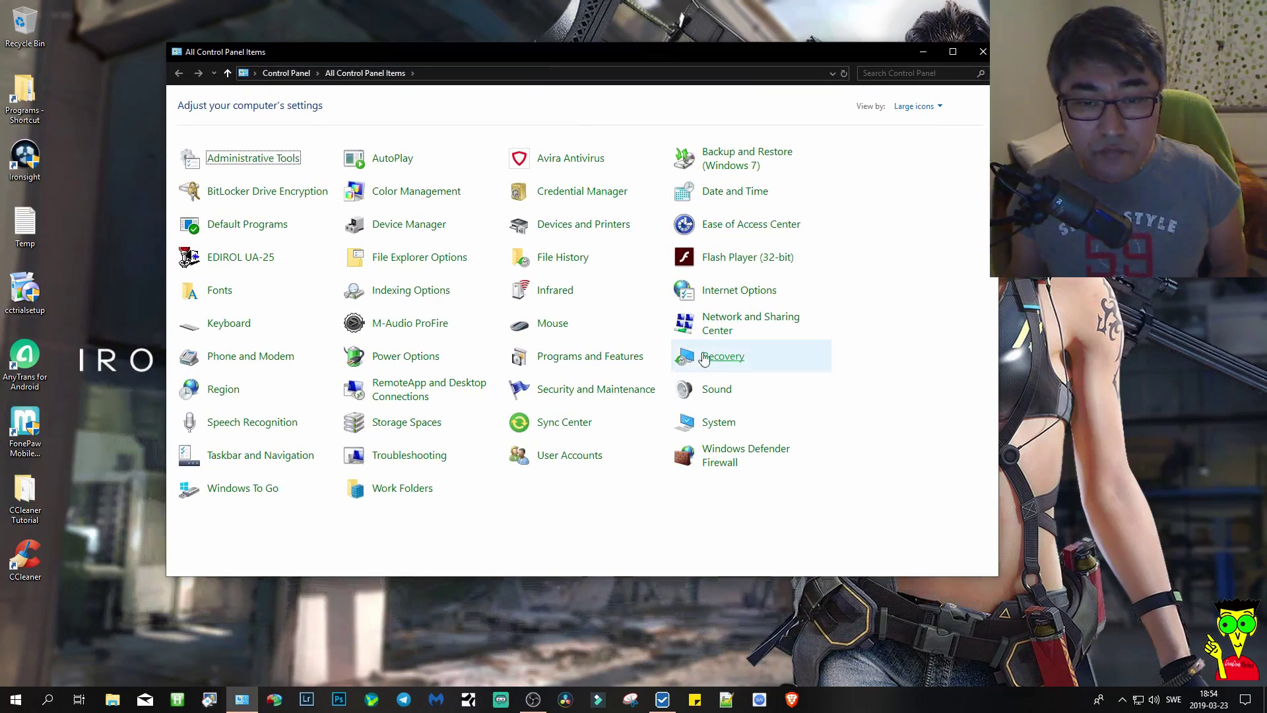
pyautogui.click(617, 362)
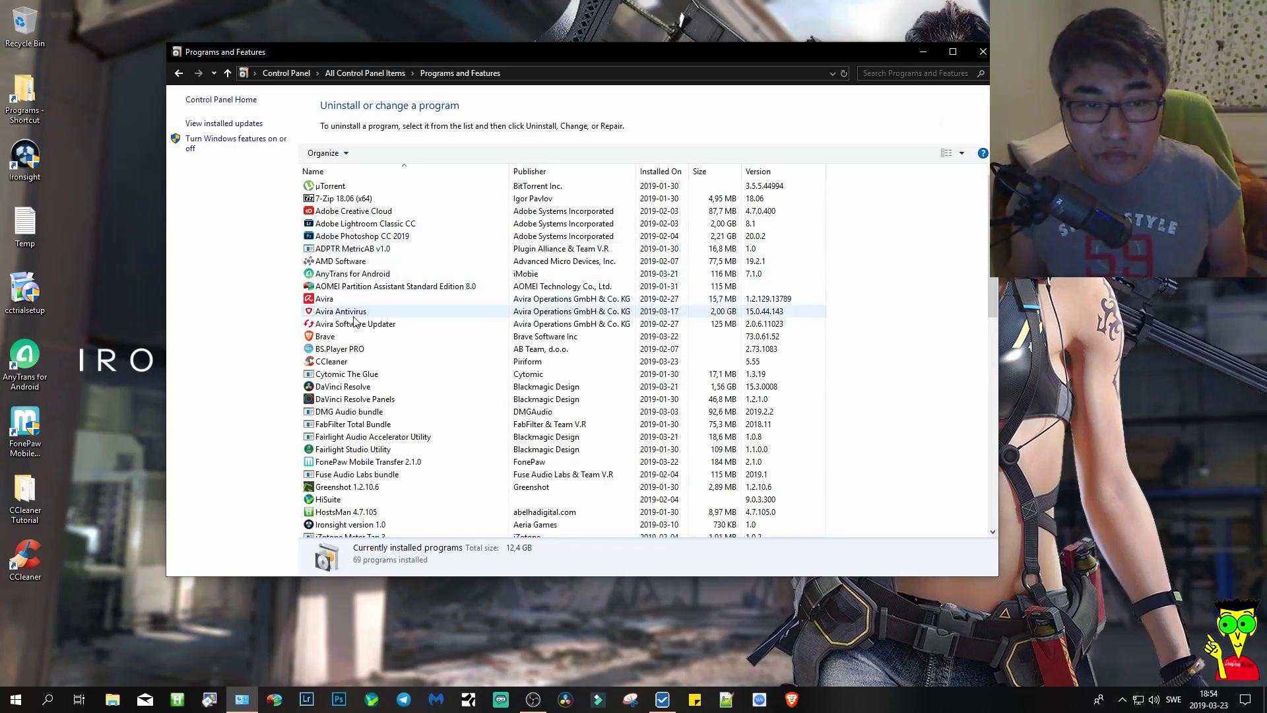
pyautogui.click(343, 361)
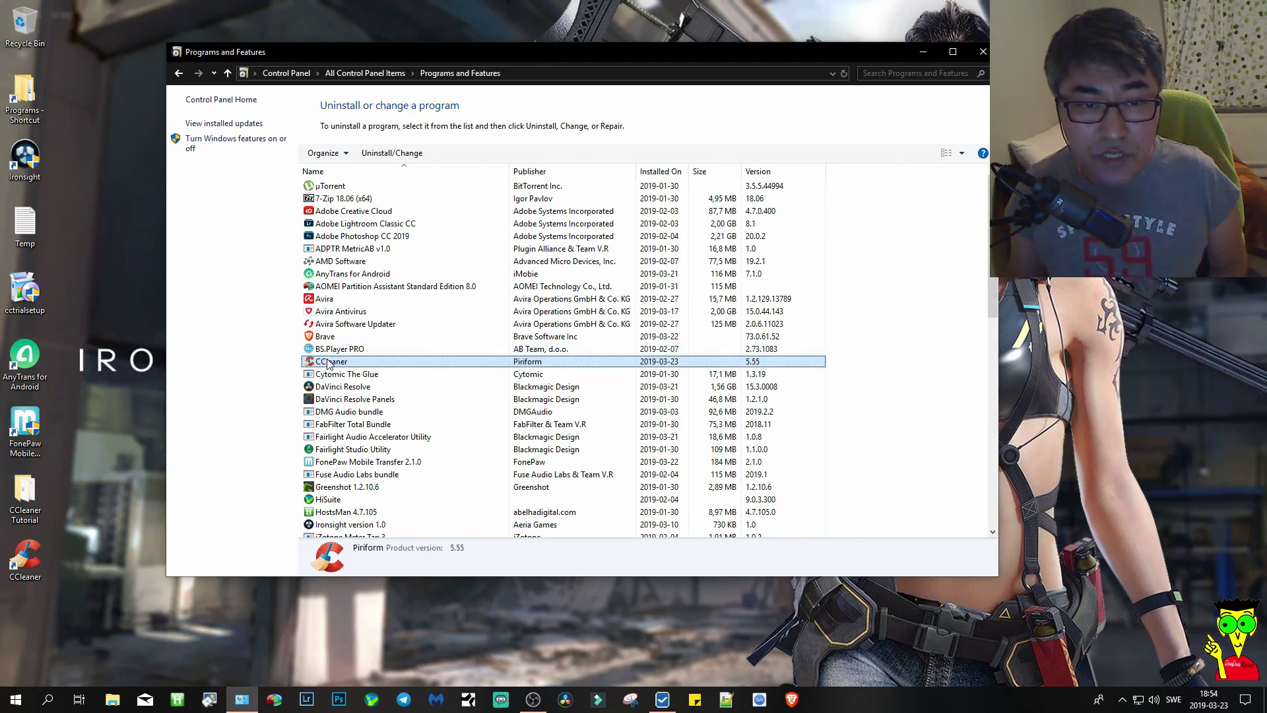
pyautogui.scroll(-5, 547, 361)
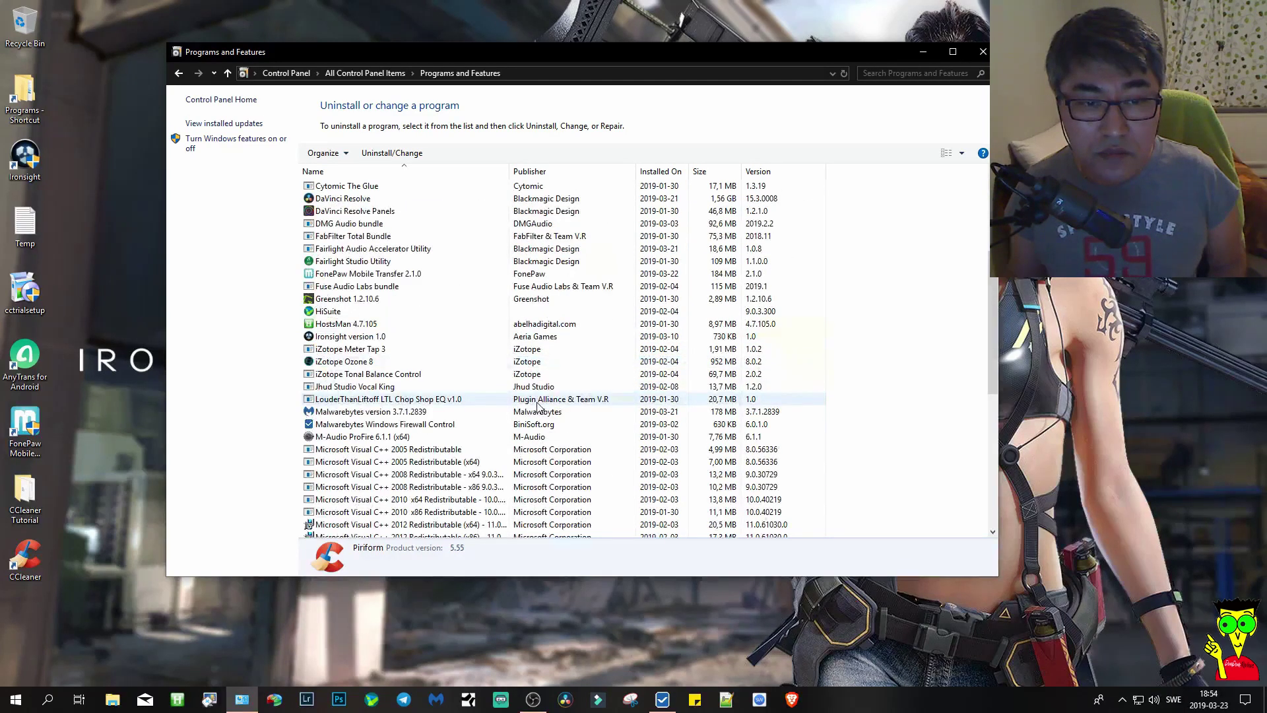
pyautogui.scroll(5, 543, 389)
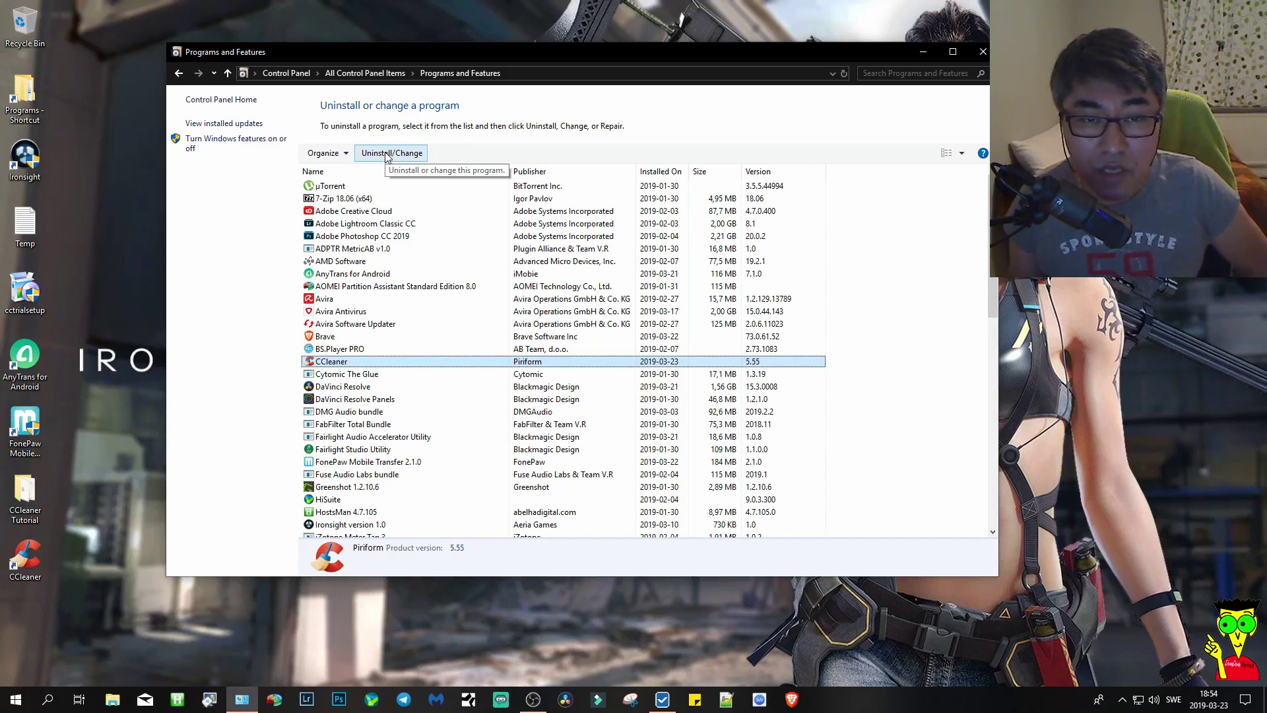
# Step: Start the CCleaner uninstaller from Programs and Features, then cancel it and close the window
pyautogui.doubleClick(369, 365)
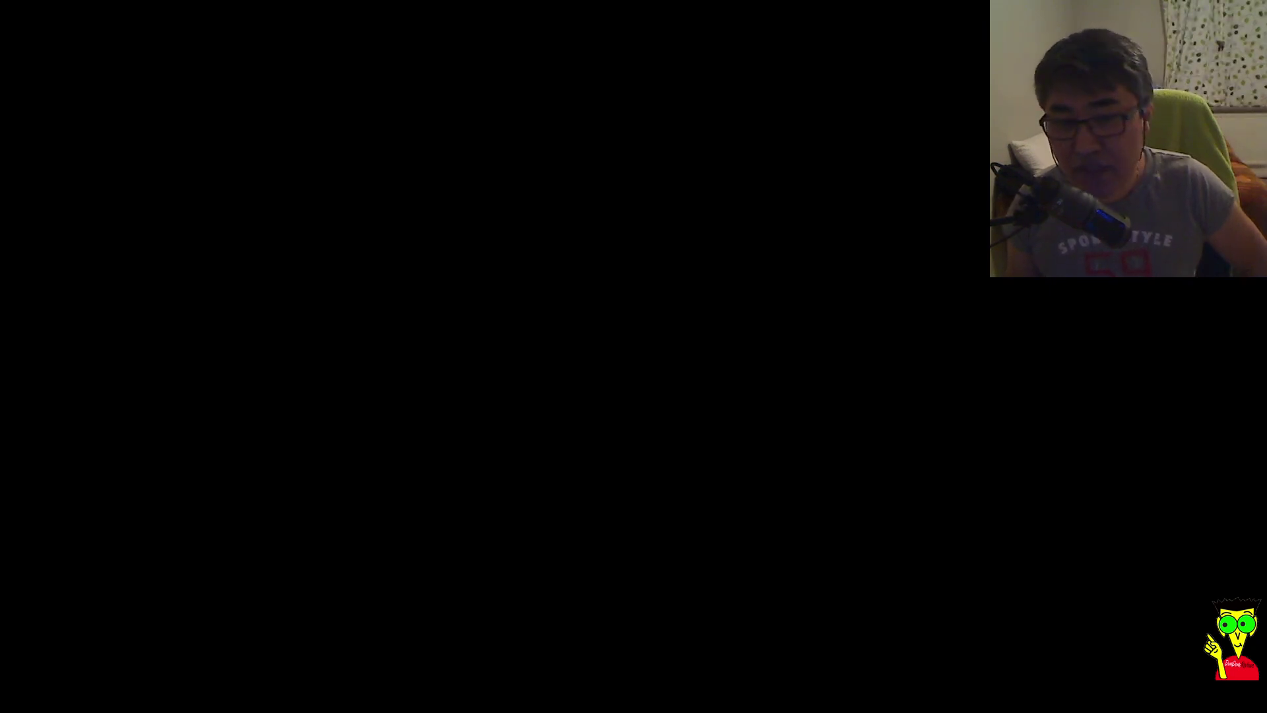
pyautogui.click(553, 431)
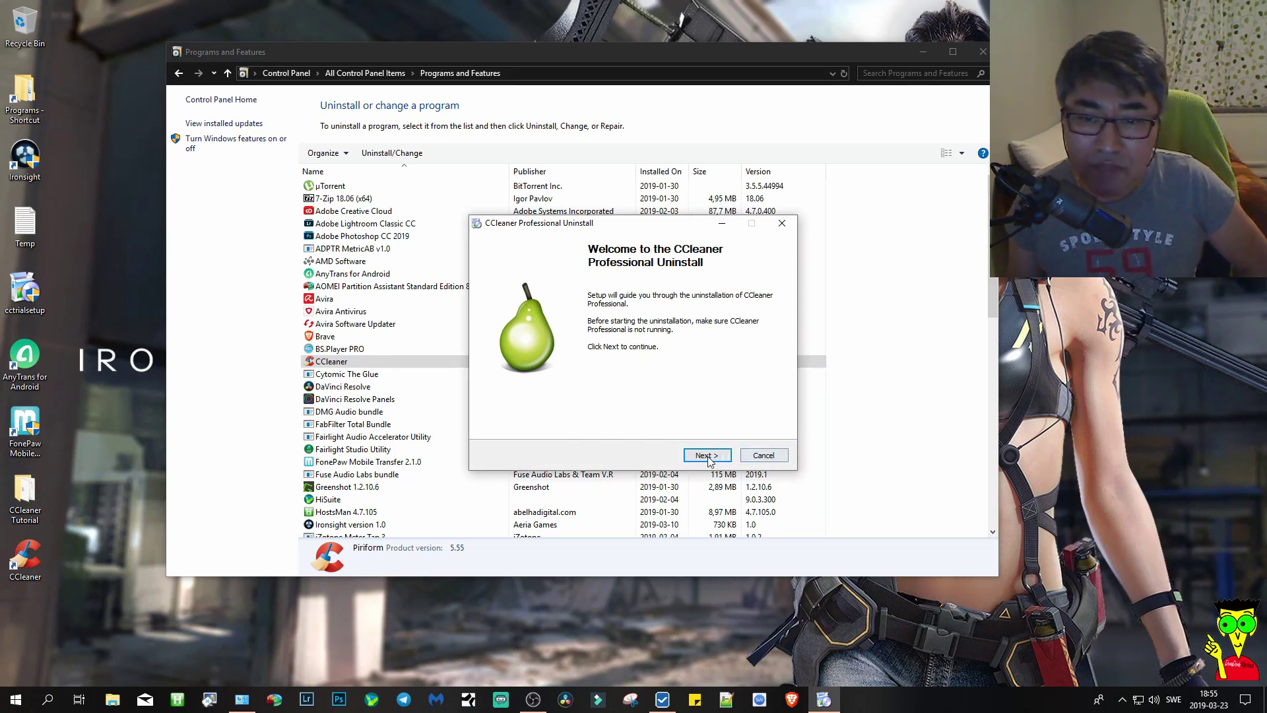
pyautogui.click(771, 458)
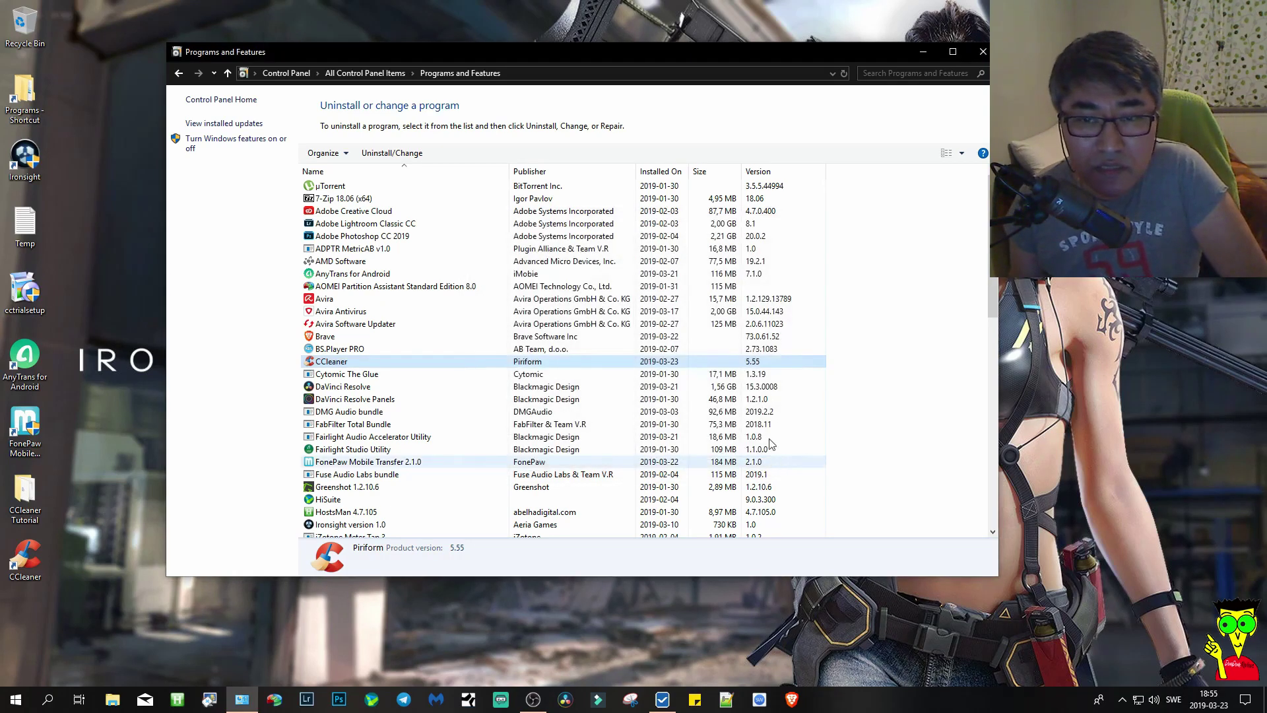
pyautogui.click(986, 56)
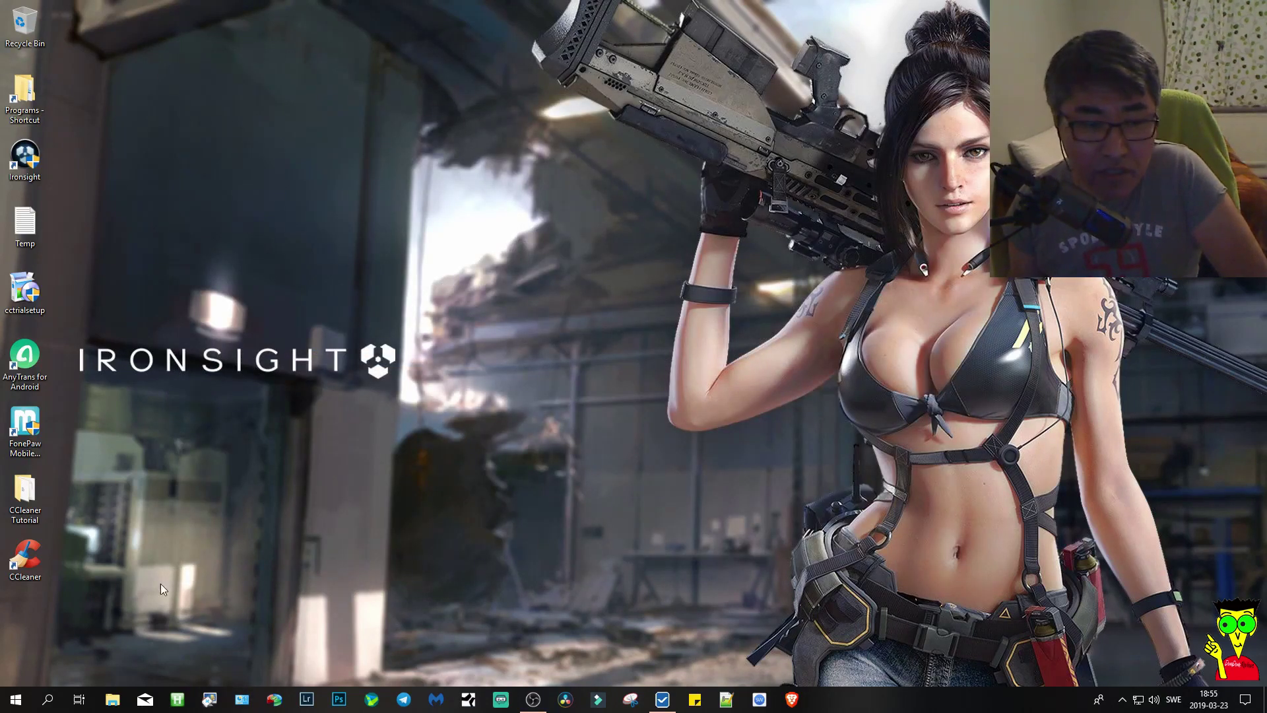
# Step: Uninstall CCleaner Professional with the uninst application in the desktop's CCleaner Tutorial folder and close the remaining folder window
pyautogui.doubleClick(25, 491)
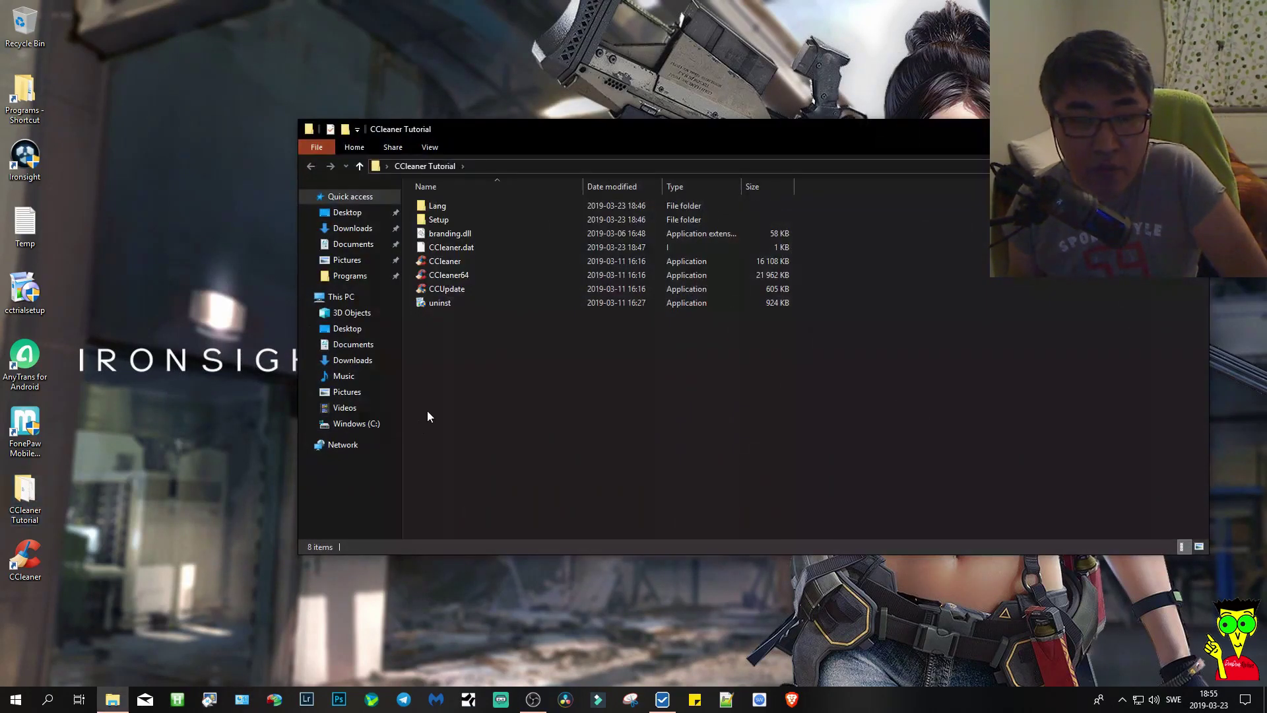
pyautogui.doubleClick(428, 303)
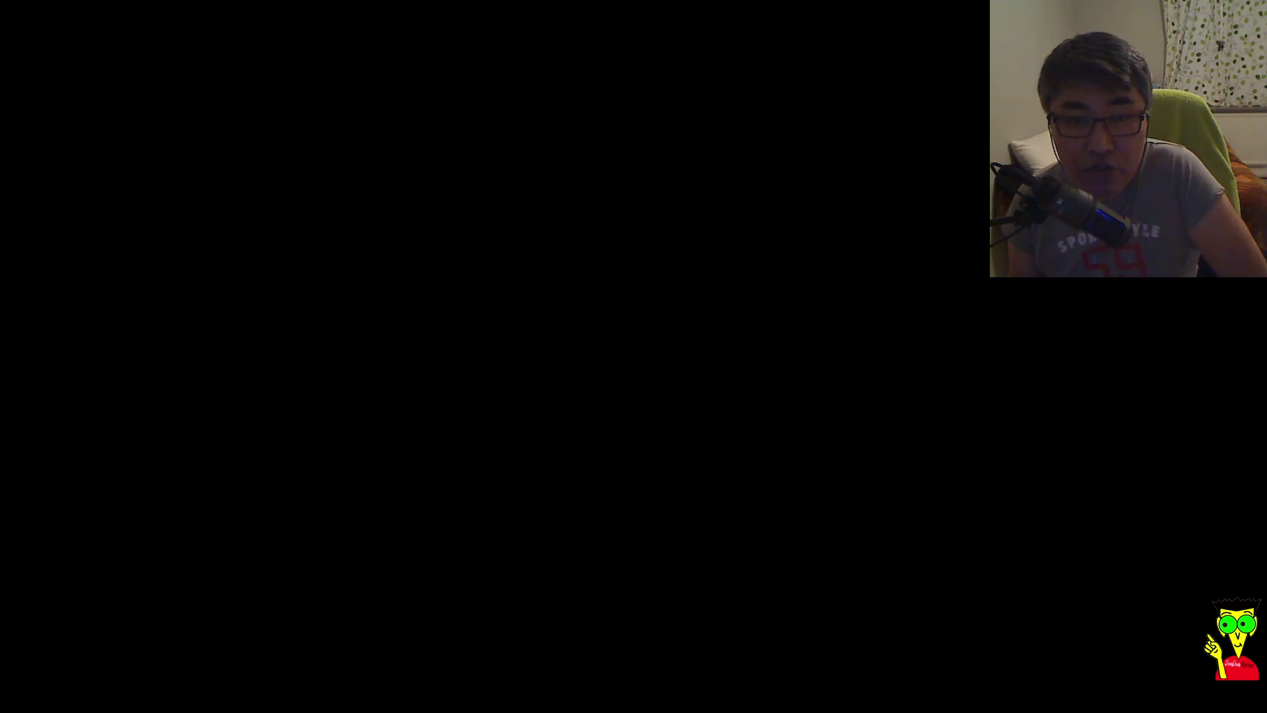
pyautogui.click(573, 438)
pyautogui.click(696, 459)
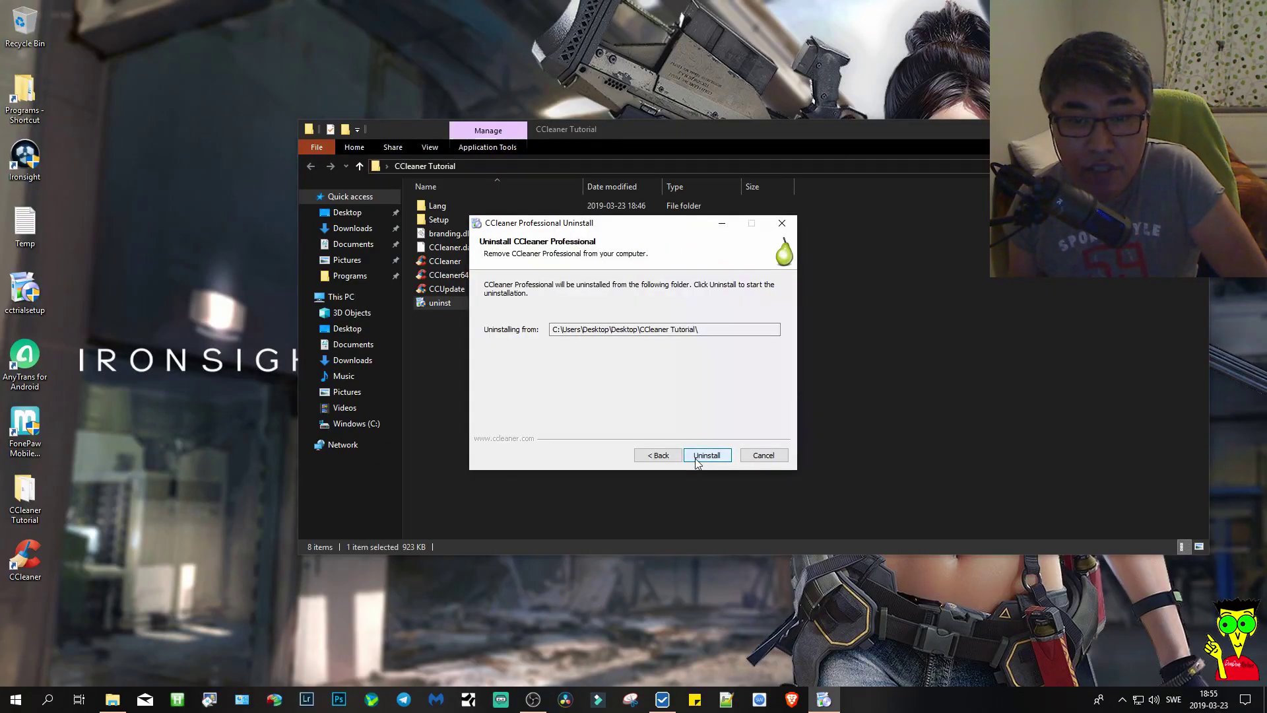
pyautogui.click(703, 458)
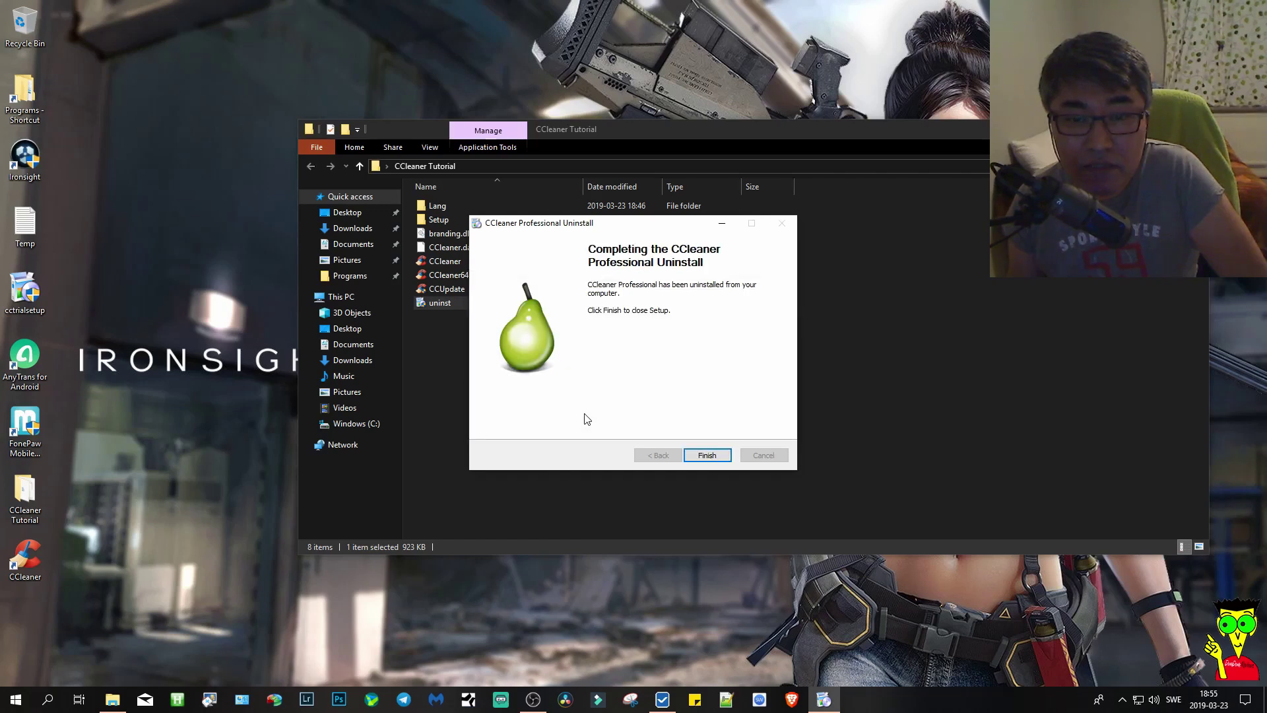
pyautogui.click(704, 456)
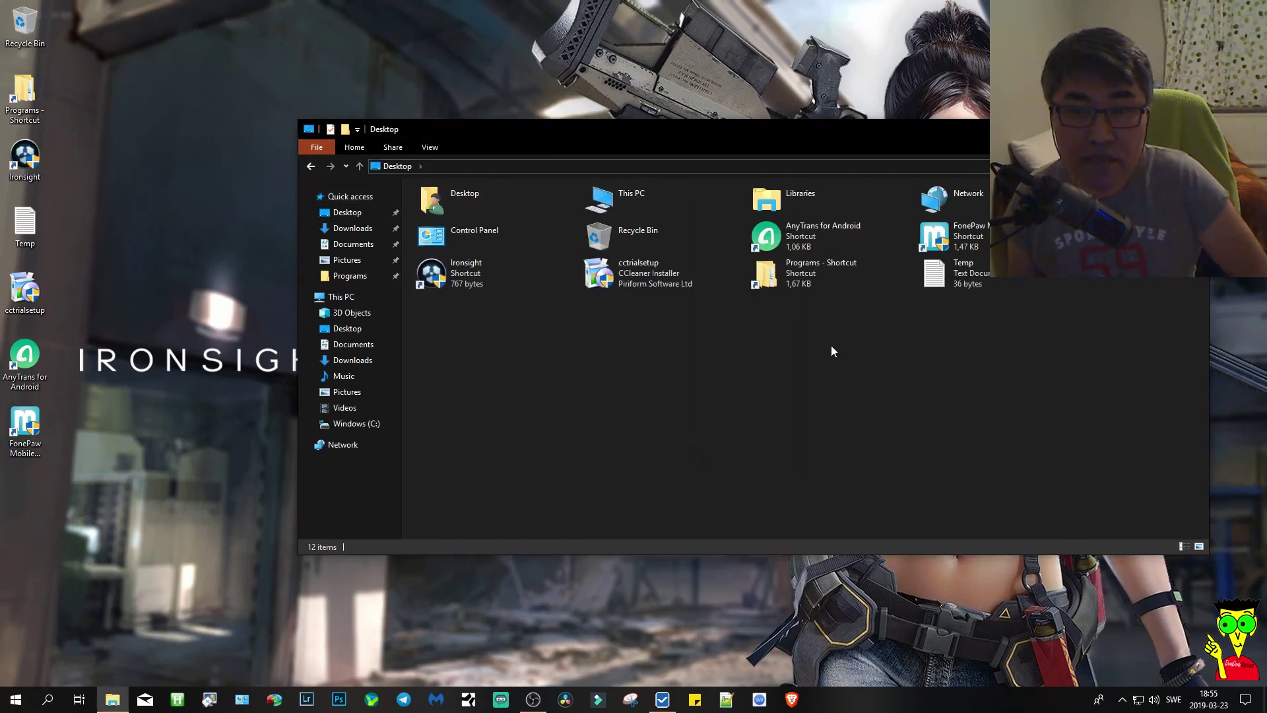
pyautogui.click(1194, 129)
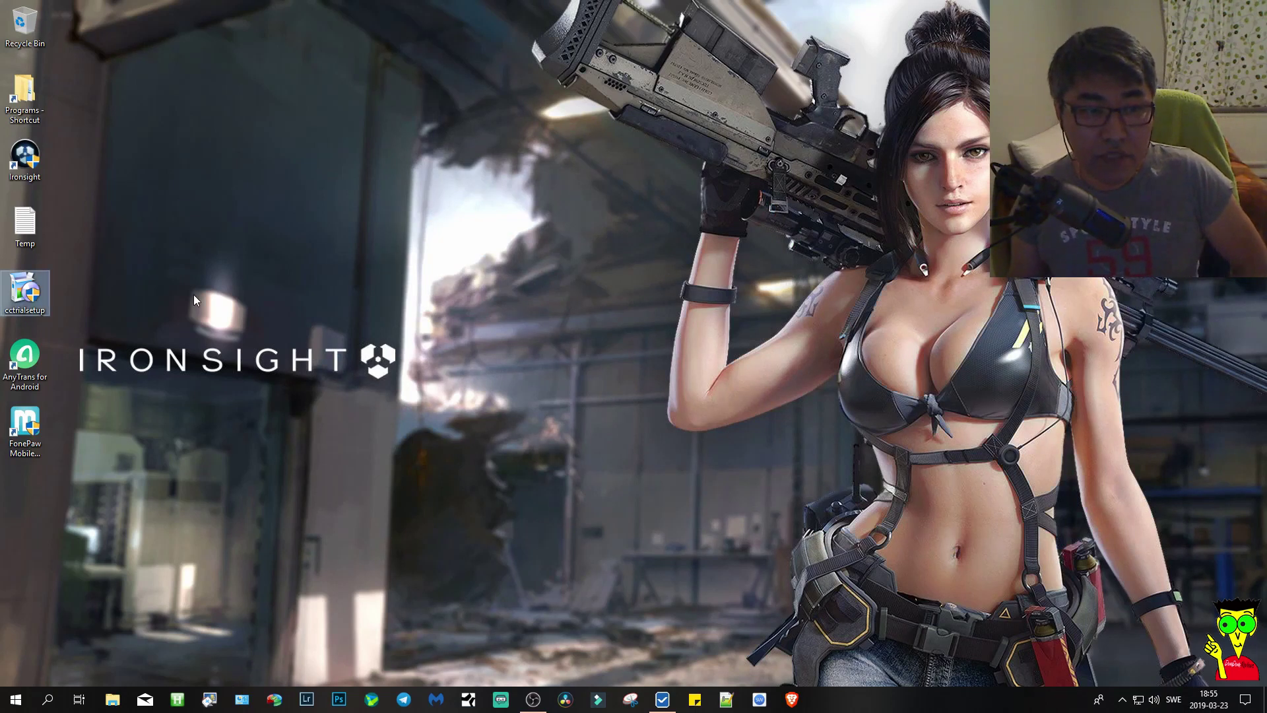
# Step: Move the cctrialsetup installer from the desktop to the Recycle Bin and empty the bin
pyautogui.moveTo(23, 305); pyautogui.dragTo(23, 28)
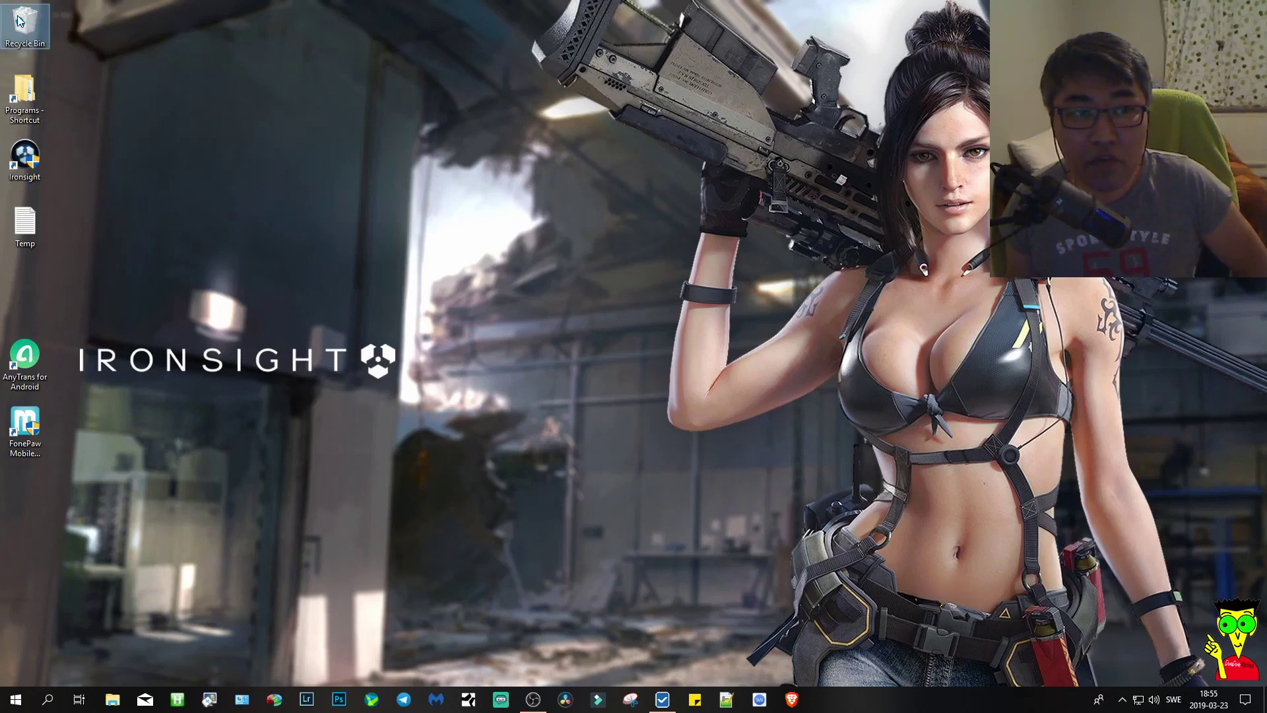
pyautogui.rightClick(19, 21)
pyautogui.click(56, 41)
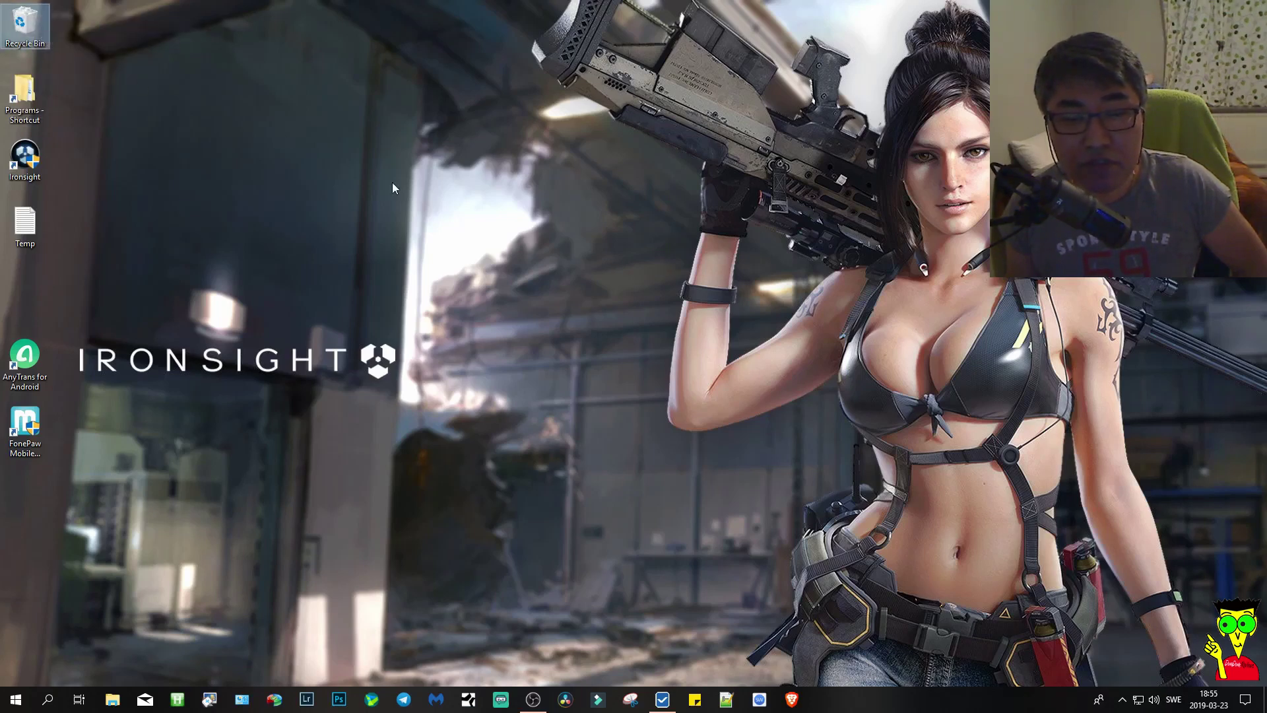
pyautogui.click(695, 404)
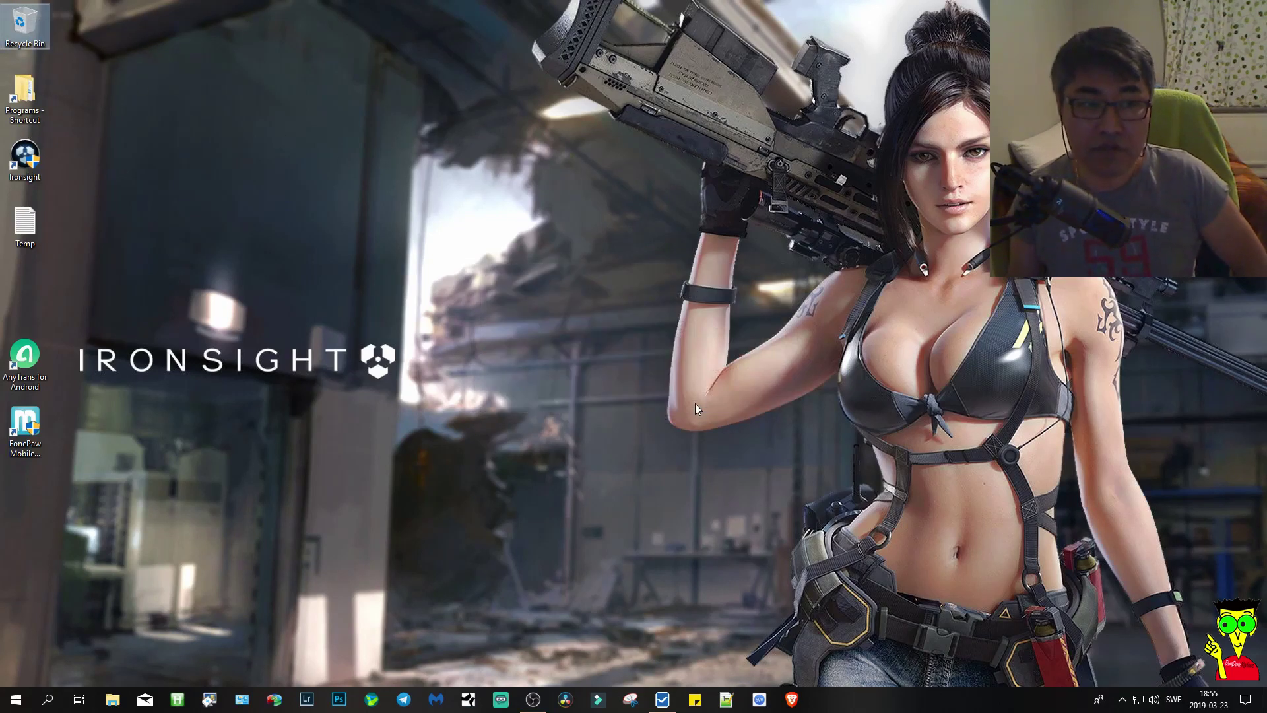
# Step: Move the AnyTrans for Android and FonePaw desktop icons up to close the gap below Temp
pyautogui.moveTo(66, 348); pyautogui.dragTo(38, 289)
pyautogui.click(219, 302)
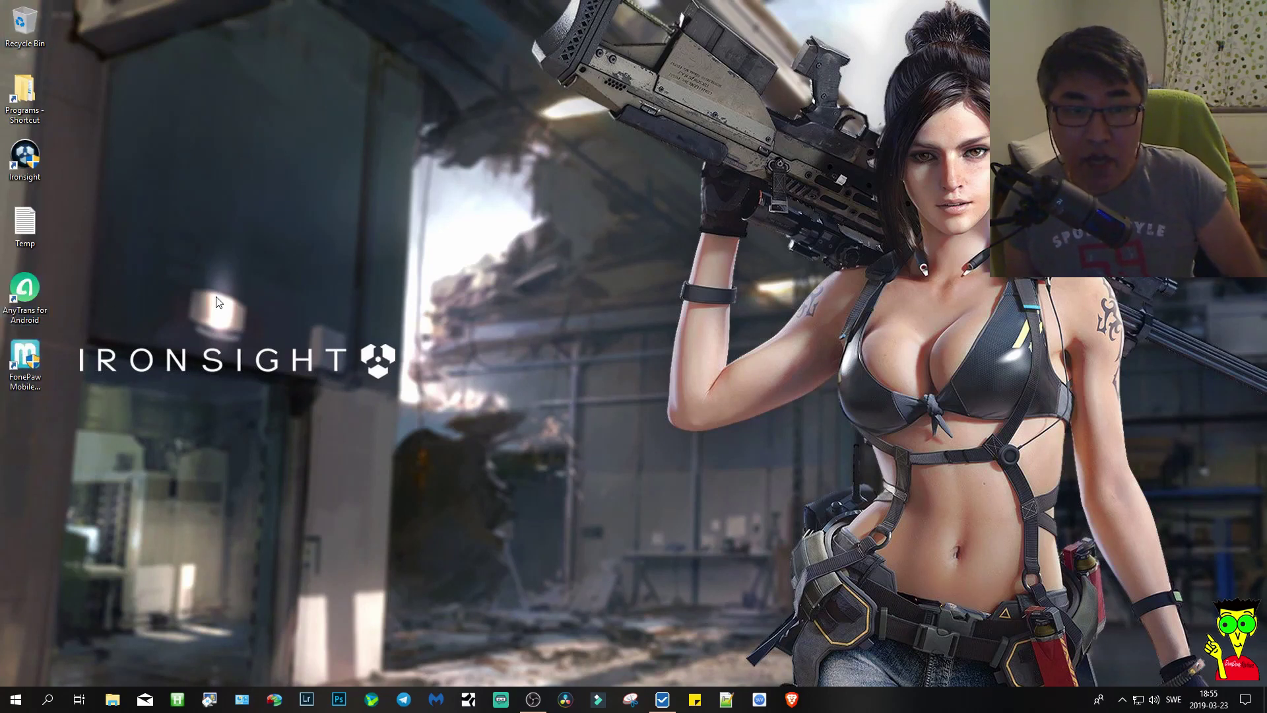